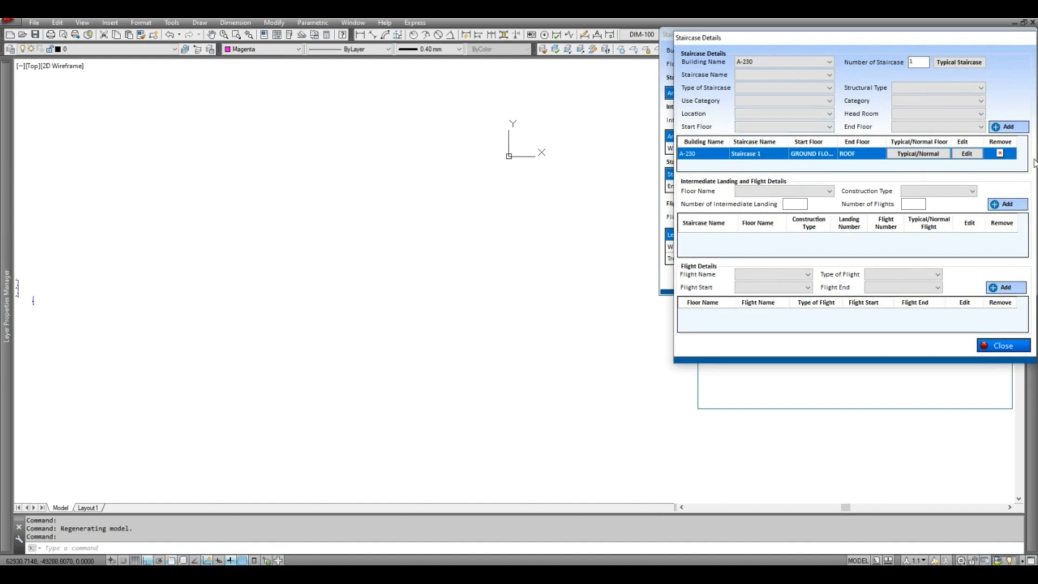
Step: Remove the existing Staircase 1 entry of building A-230 and set the number of staircases to 1
click(999, 153)
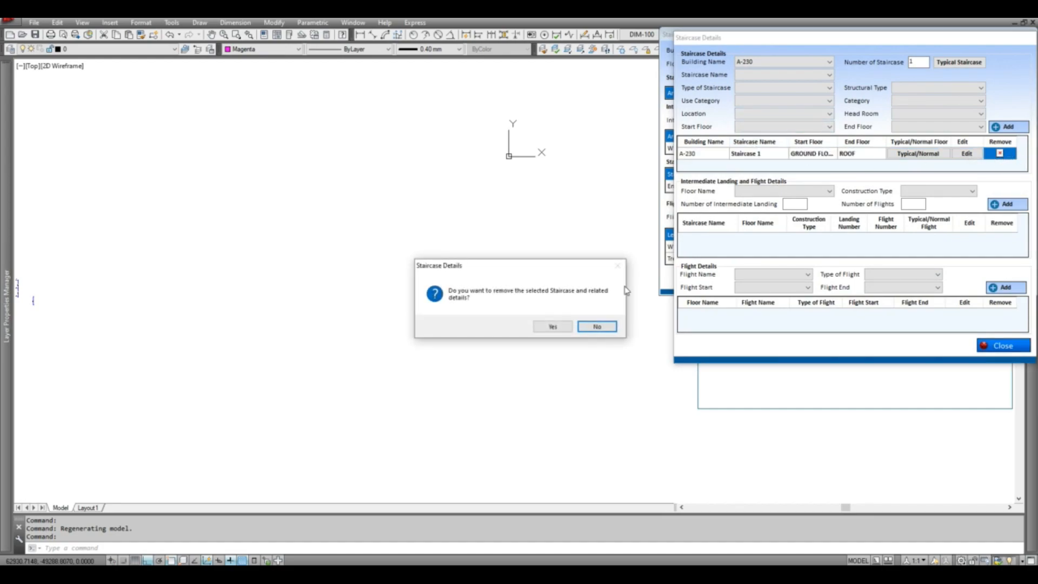
click(552, 327)
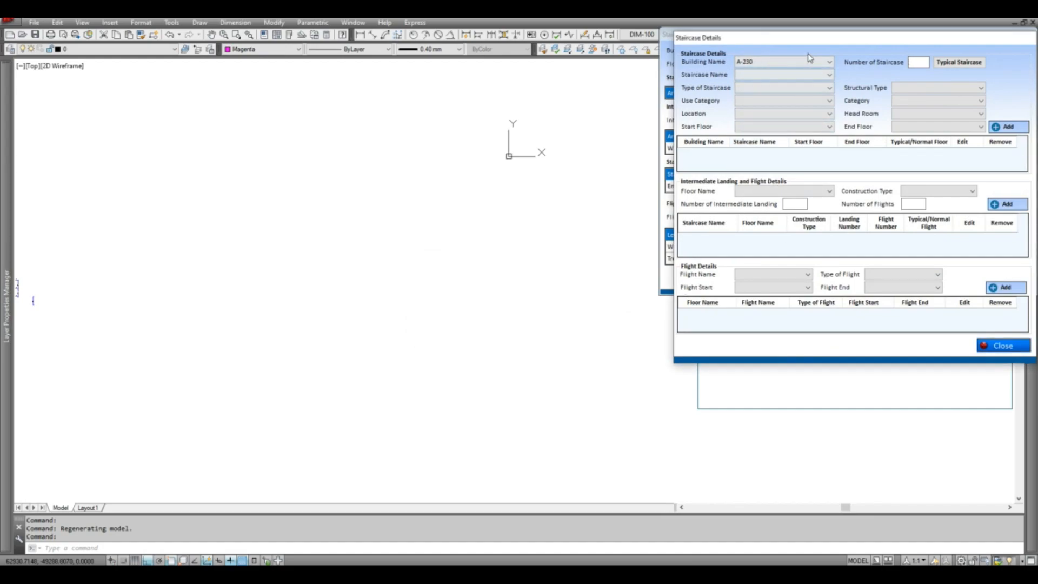
text(1)
Step: Set Staircase 1 to Normal type, Residential Buildings use, Common location and GROUND FLOOR as start floor
click(767, 74)
click(754, 88)
click(754, 88)
click(754, 96)
click(754, 100)
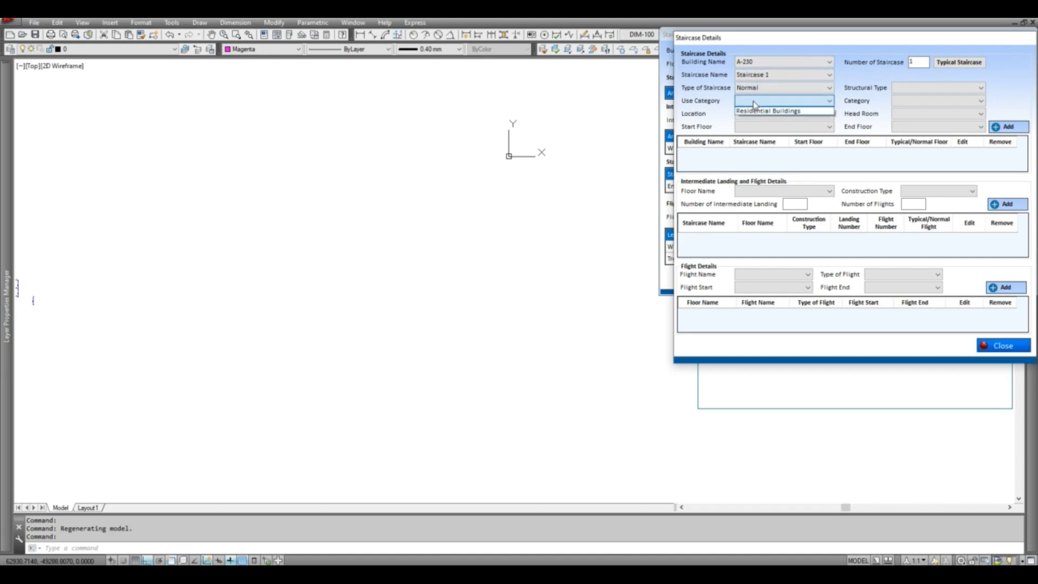
click(755, 108)
click(755, 113)
click(754, 123)
click(768, 126)
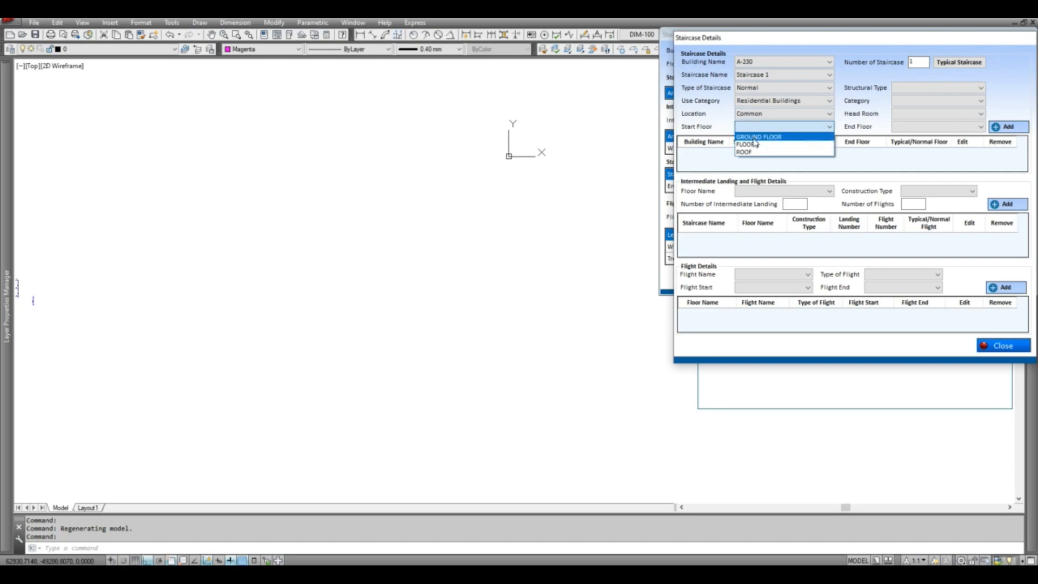
click(756, 135)
Step: Choose Dog-legged Stair, Internal Staircase, Without Head Room and end floor ROOF, and add the staircase
click(909, 89)
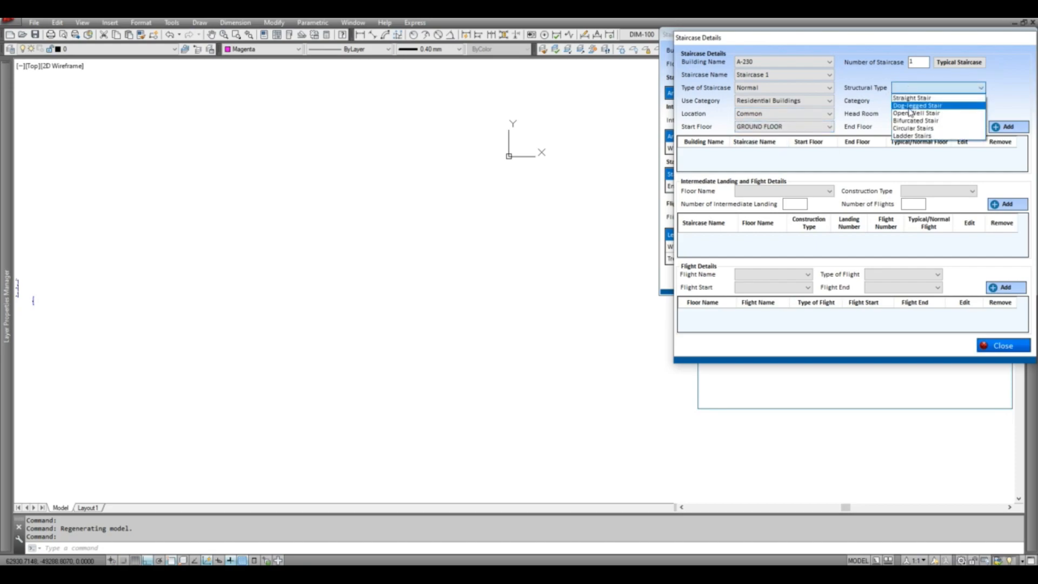
click(910, 106)
click(911, 101)
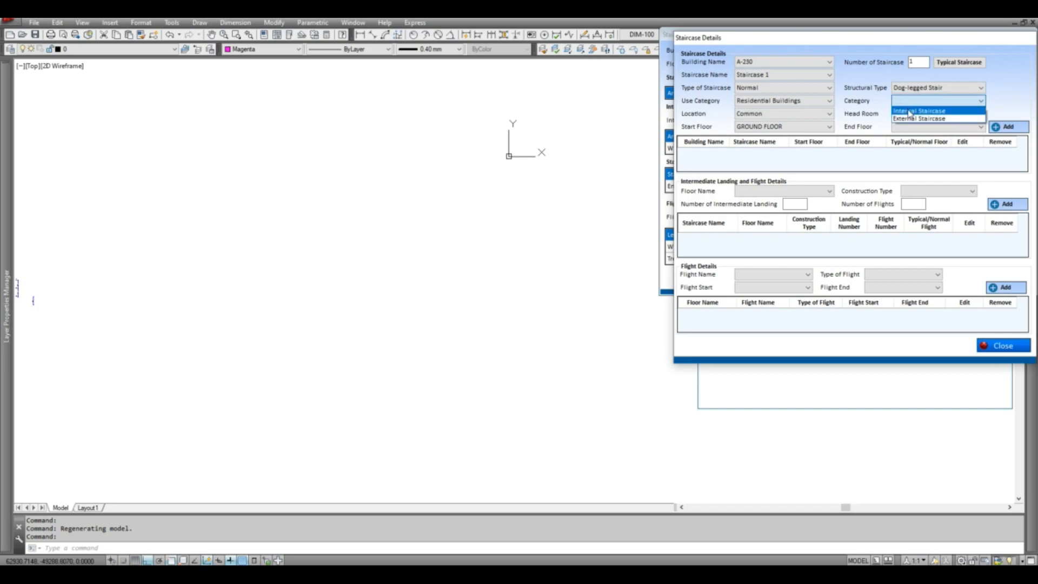
click(911, 110)
click(912, 114)
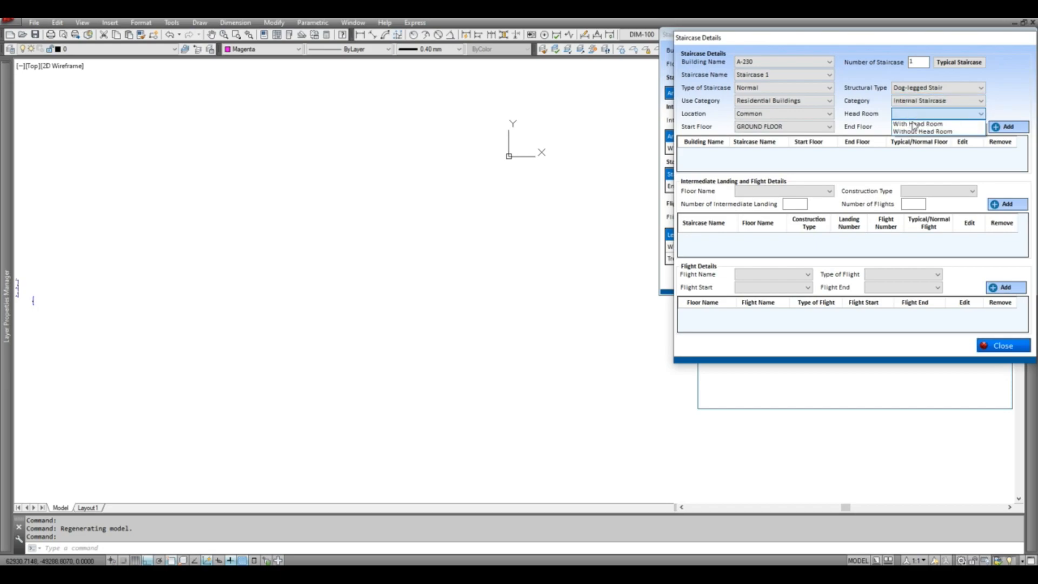
click(914, 131)
click(914, 127)
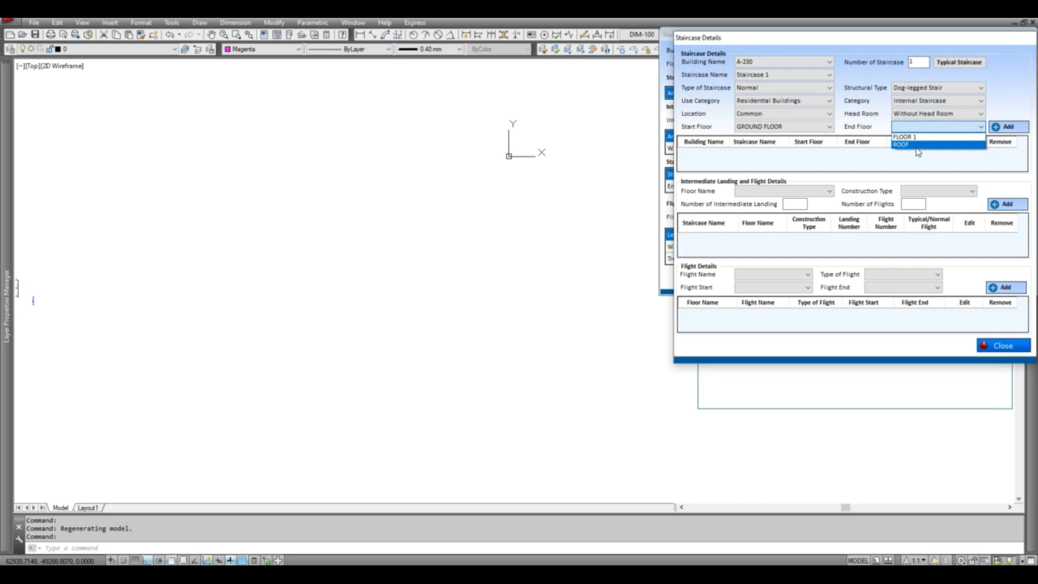
click(916, 145)
click(1009, 127)
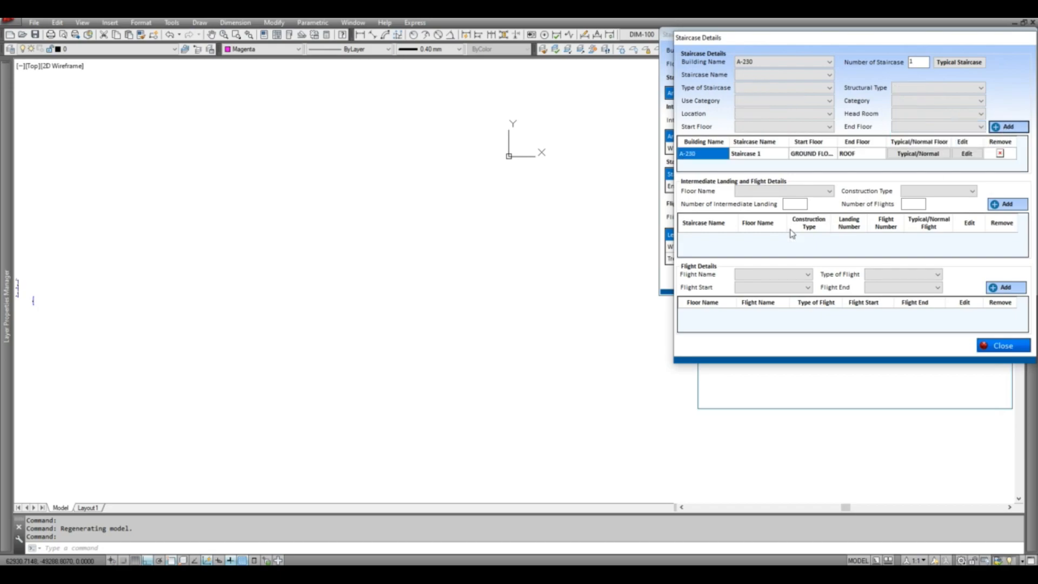
click(814, 193)
click(819, 193)
click(913, 194)
click(912, 193)
click(919, 203)
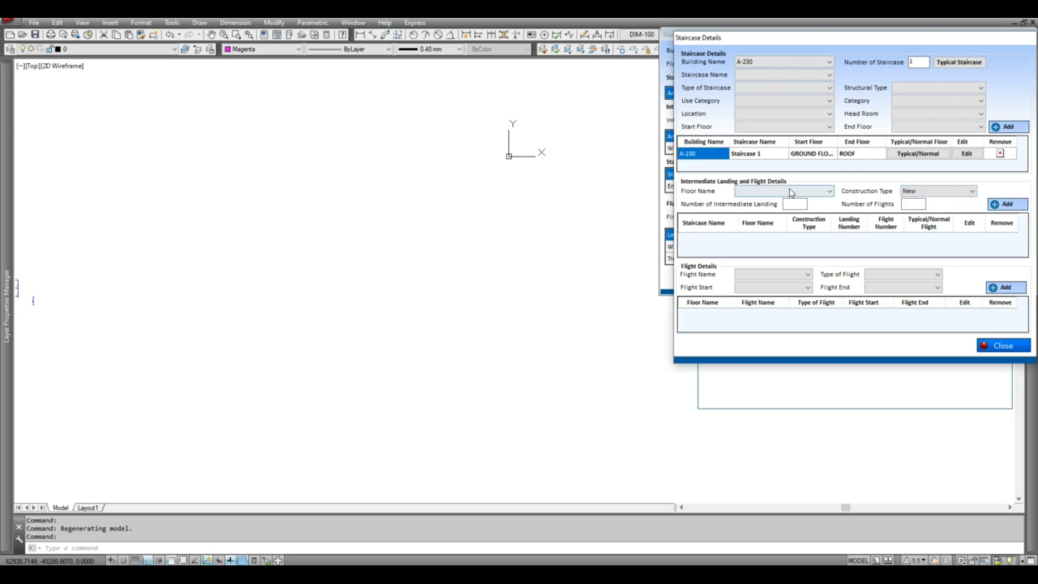
click(787, 194)
click(789, 194)
Step: Reopen the staircase details and set the landing and flight entry to GROUND FLOOR with construction type New
click(992, 346)
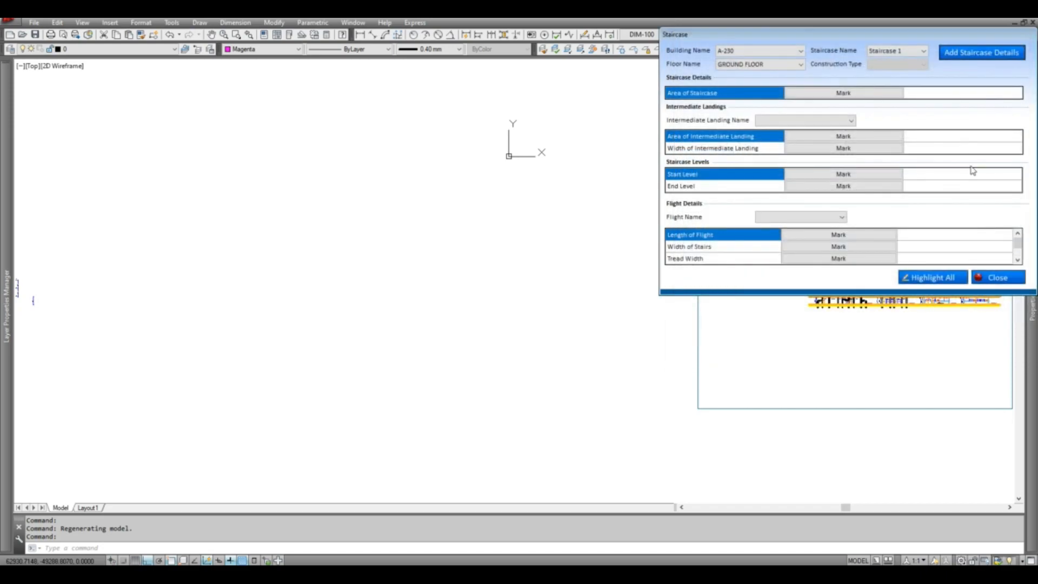
click(967, 54)
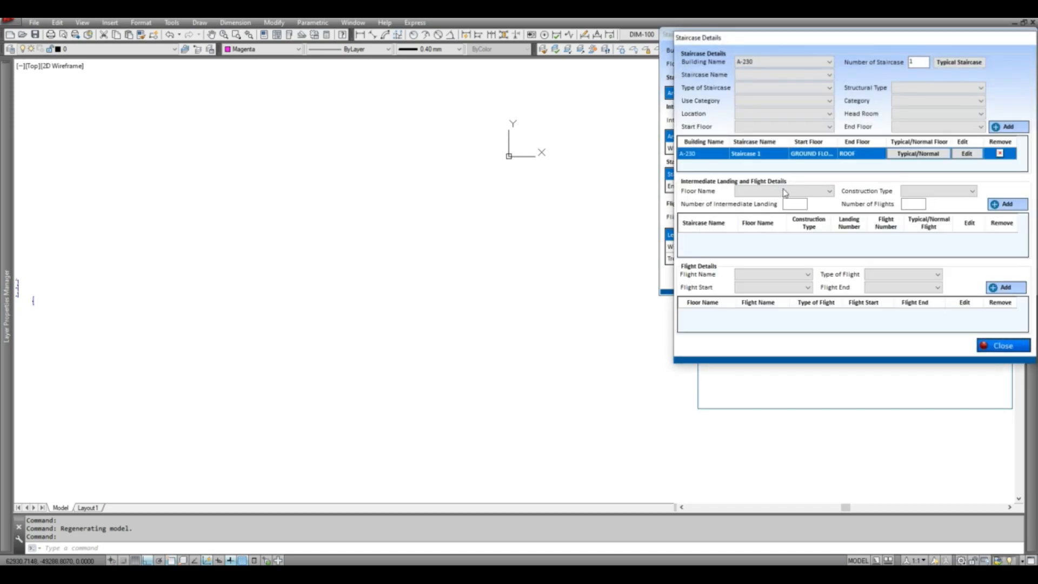
click(785, 192)
click(760, 201)
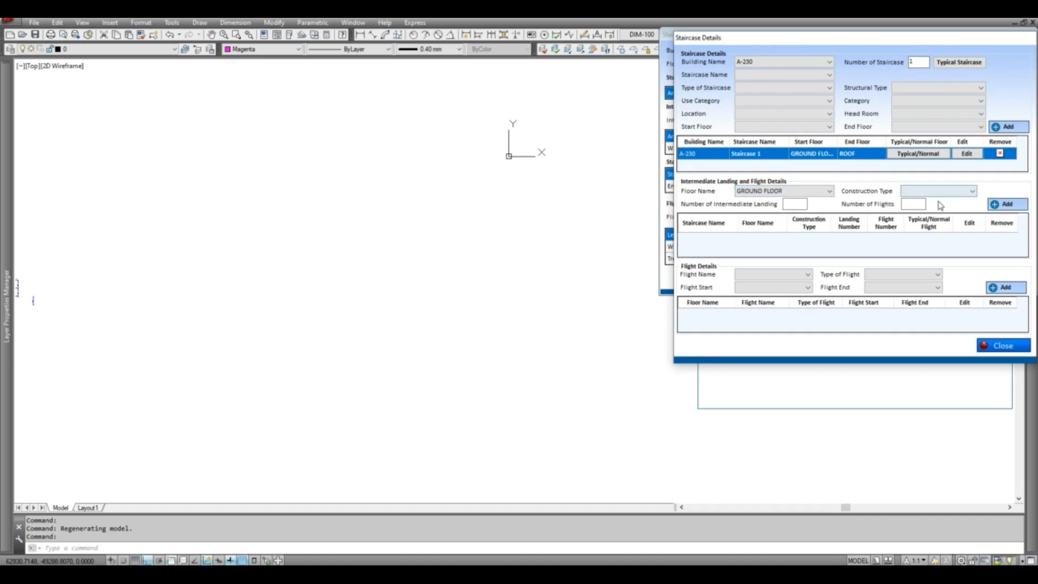
click(939, 193)
click(930, 204)
Step: Enter 2 intermediate landings and 3 flights for the ground floor according to the plan, and add the entry
drag(889, 40, 520, 180)
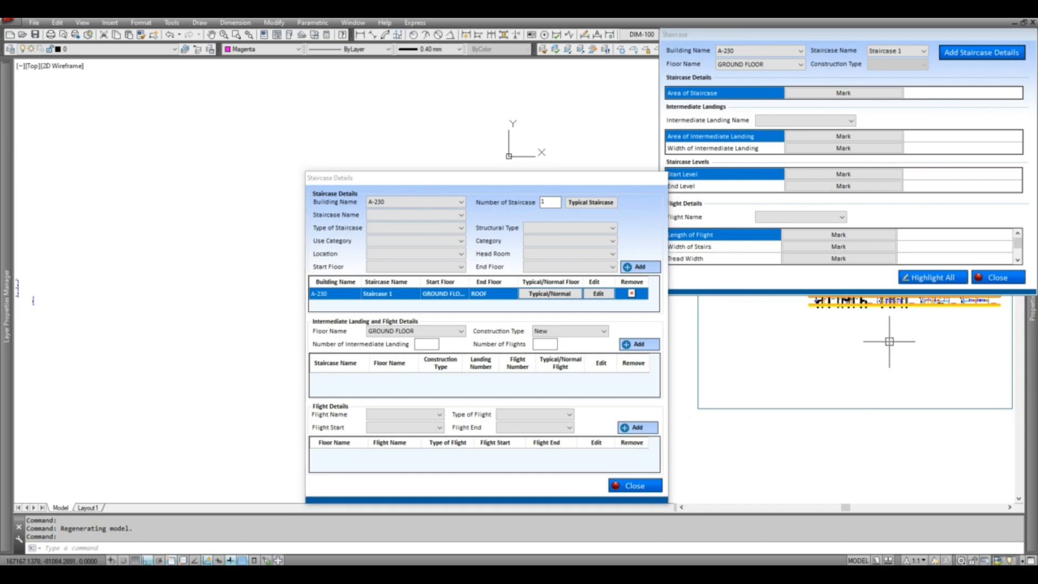
scroll(881, 329, up, 4)
scroll(724, 333, down, 3)
scroll(678, 330, down, 2)
scroll(691, 302, up, 5)
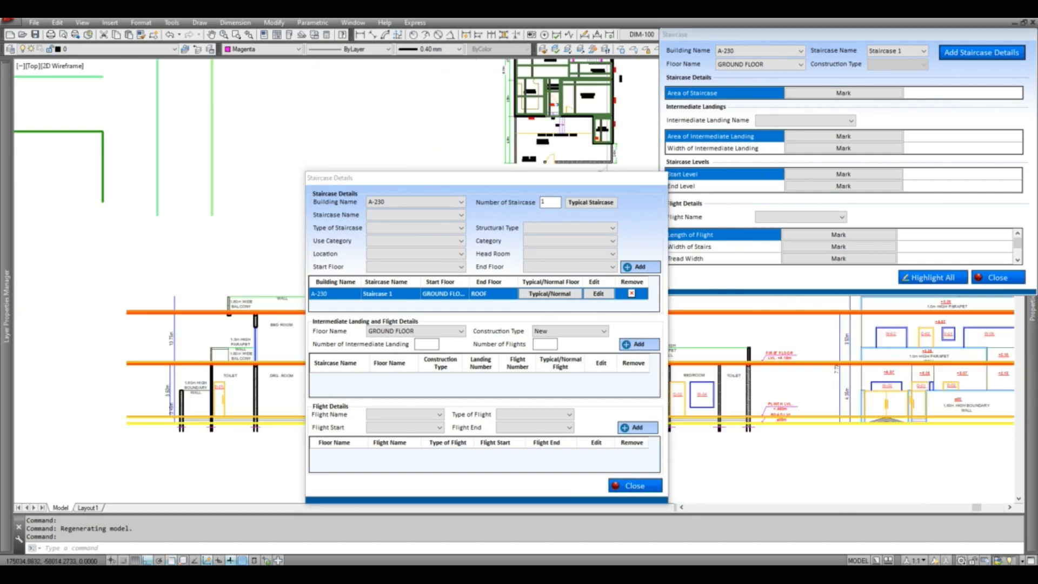
middle_drag(534, 125, 417, 327)
scroll(367, 148, up, 5)
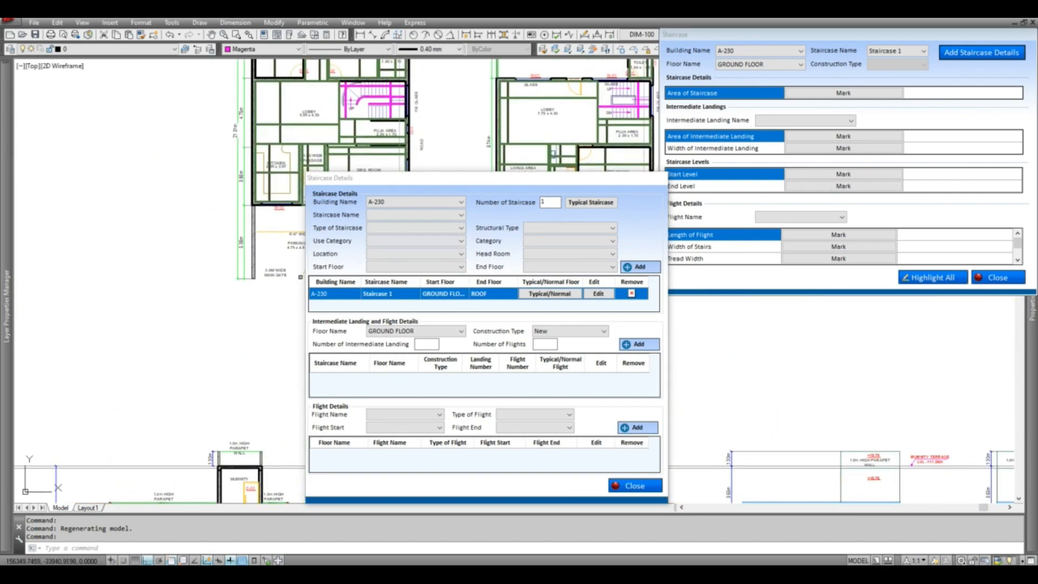
middle_drag(368, 148, 383, 108)
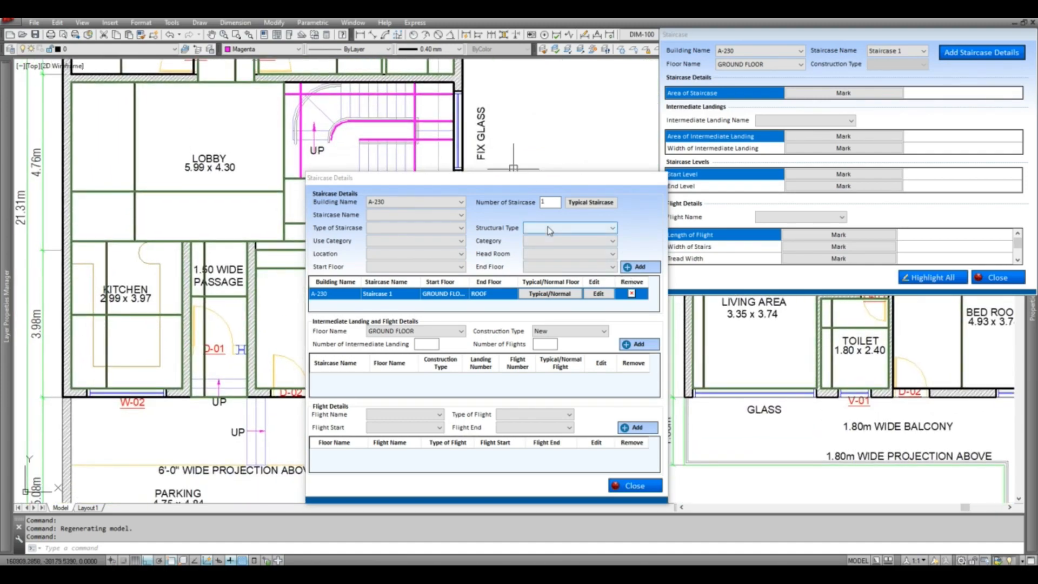
click(431, 346)
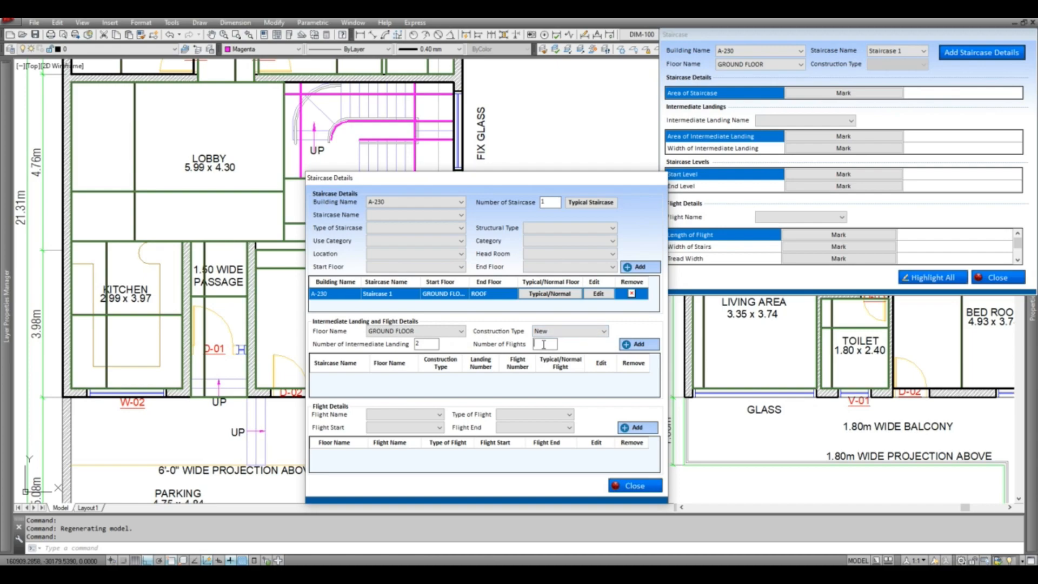
click(638, 345)
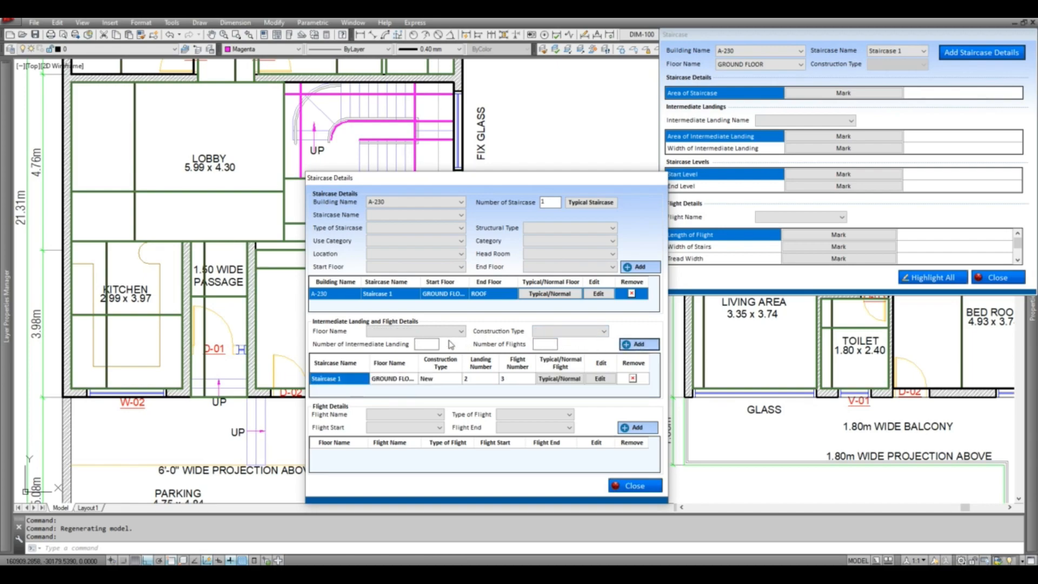
Step: Add a FLOOR 1 landing and flight entry with 2 intermediate landings, 3 flights and construction type New
click(449, 331)
click(445, 350)
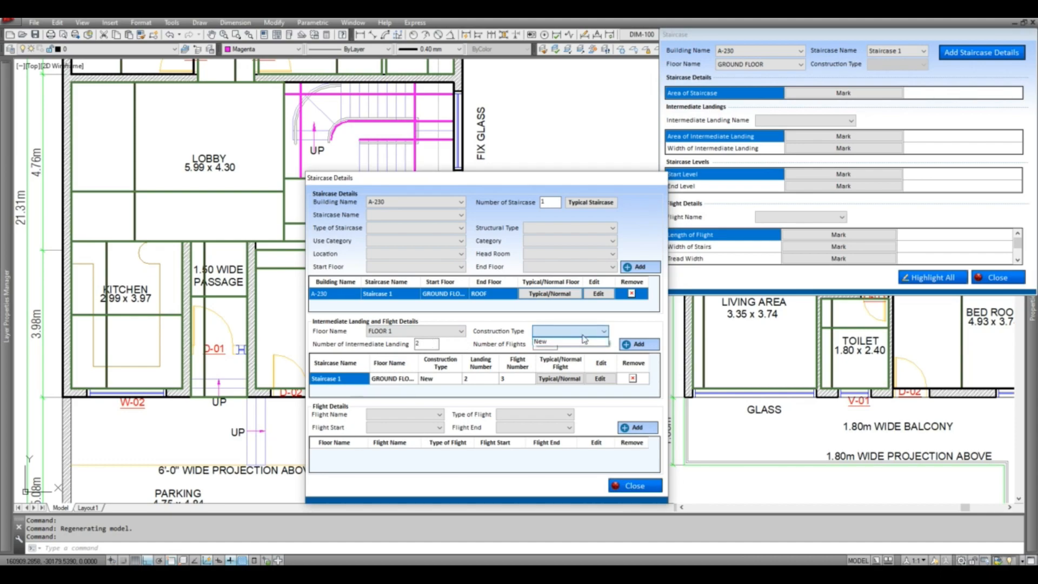
click(639, 344)
Step: Add a ROOF landing and flight entry with 2 intermediate landings, 3 flights and construction type New
click(410, 331)
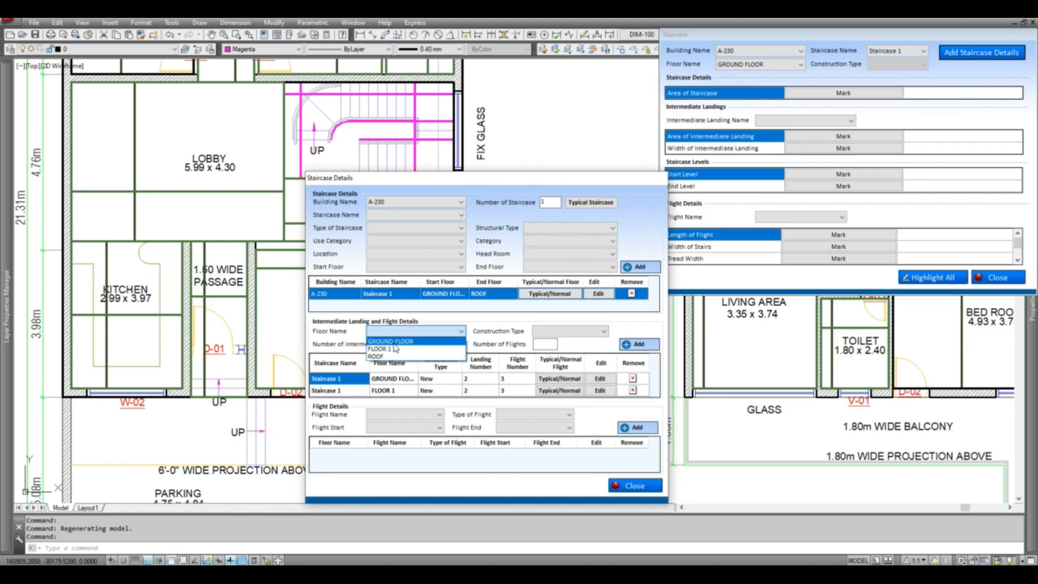
click(394, 362)
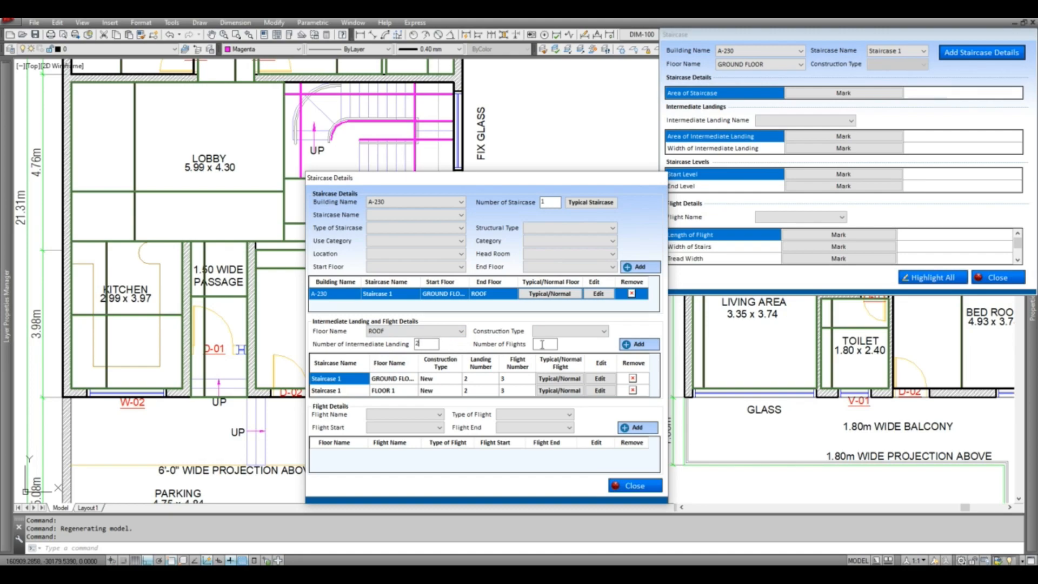
text(3)
click(570, 331)
click(546, 340)
Step: Examine the staircase layout in the first-floor and terrace plans
scroll(309, 165, down, 6)
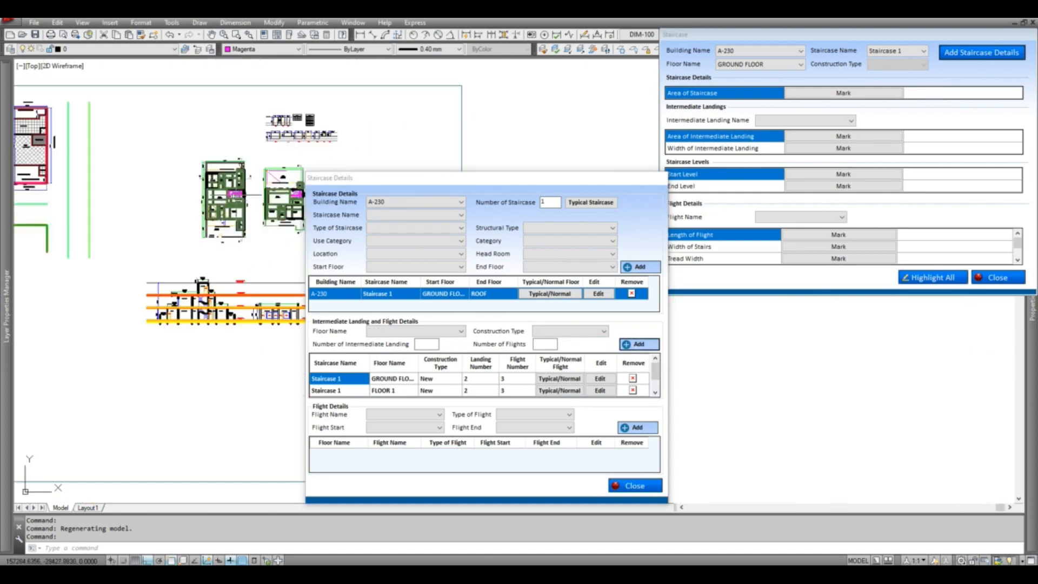
scroll(152, 189, up, 8)
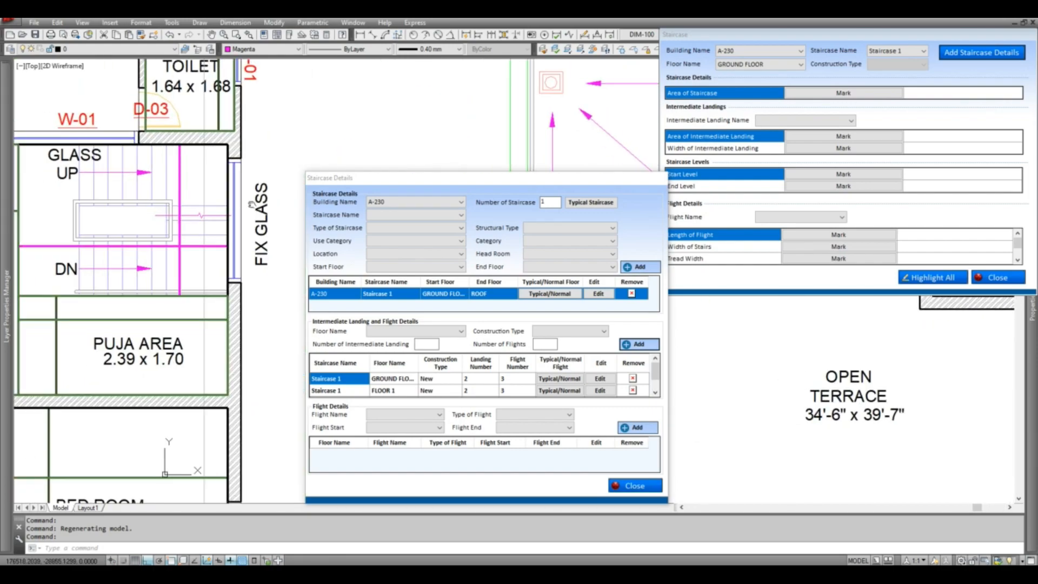
scroll(162, 264, down, 5)
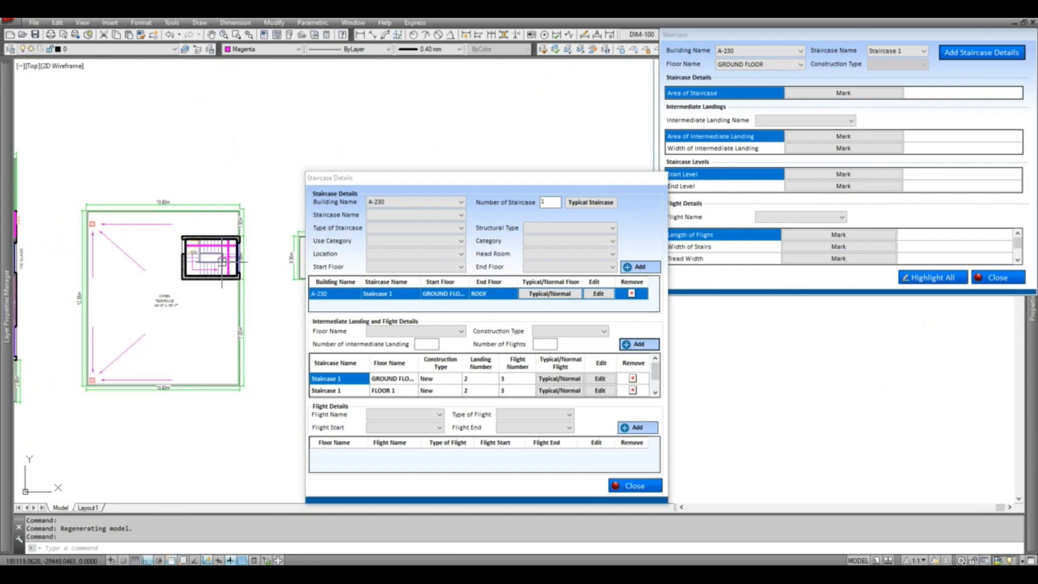
scroll(214, 292, up, 6)
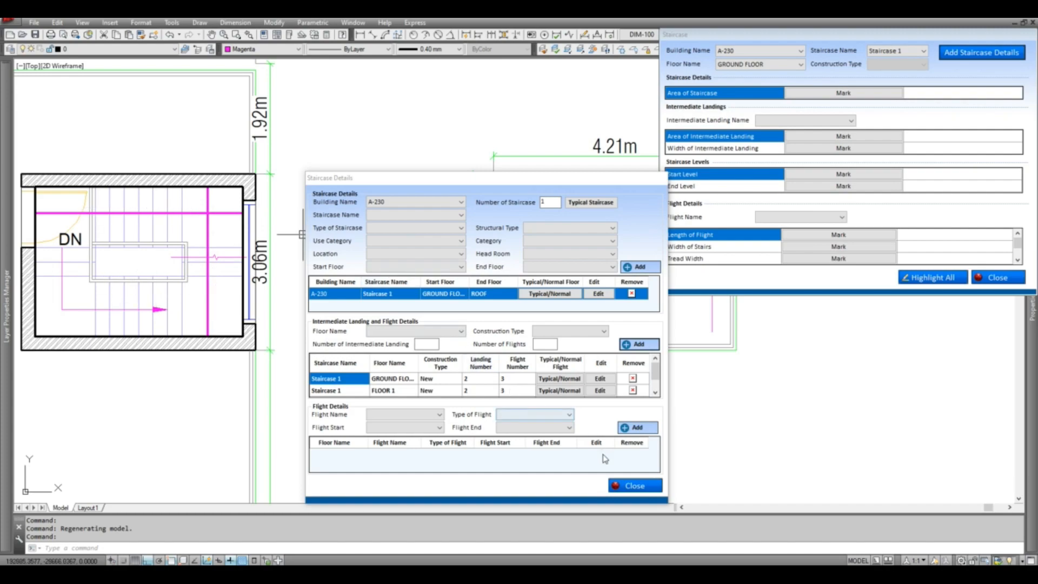
Step: Reopen the staircase details and add ground-floor Flight 1 as a Winder from Start Level to Intermediate Landing 1
click(632, 485)
click(978, 54)
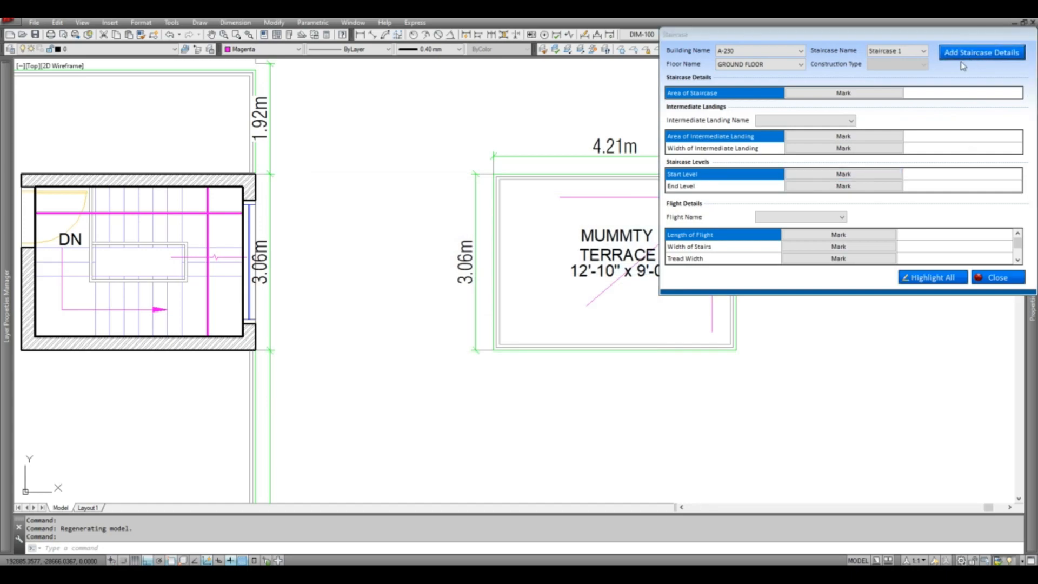
click(770, 273)
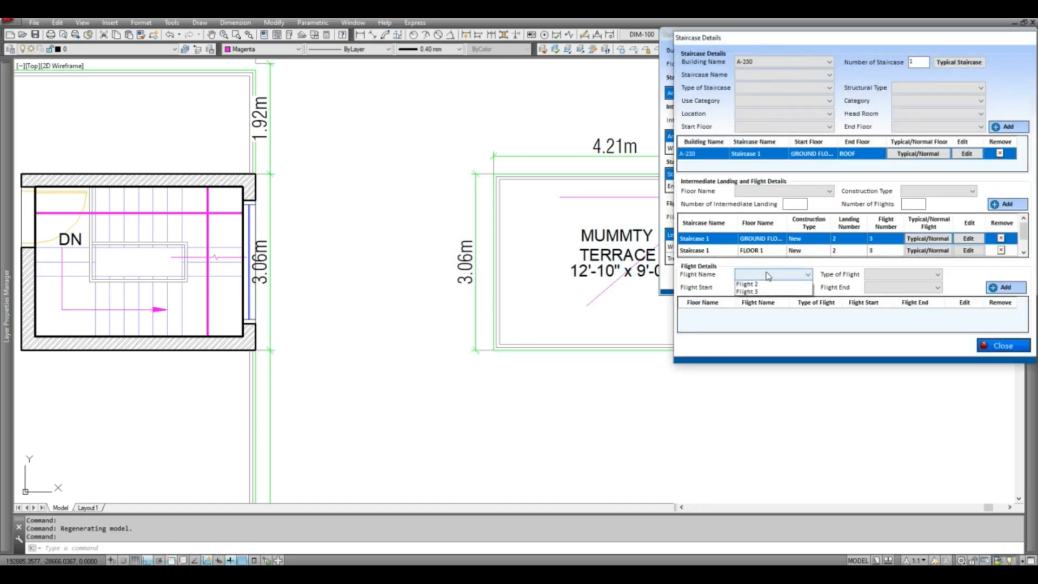
click(767, 283)
click(880, 275)
click(886, 292)
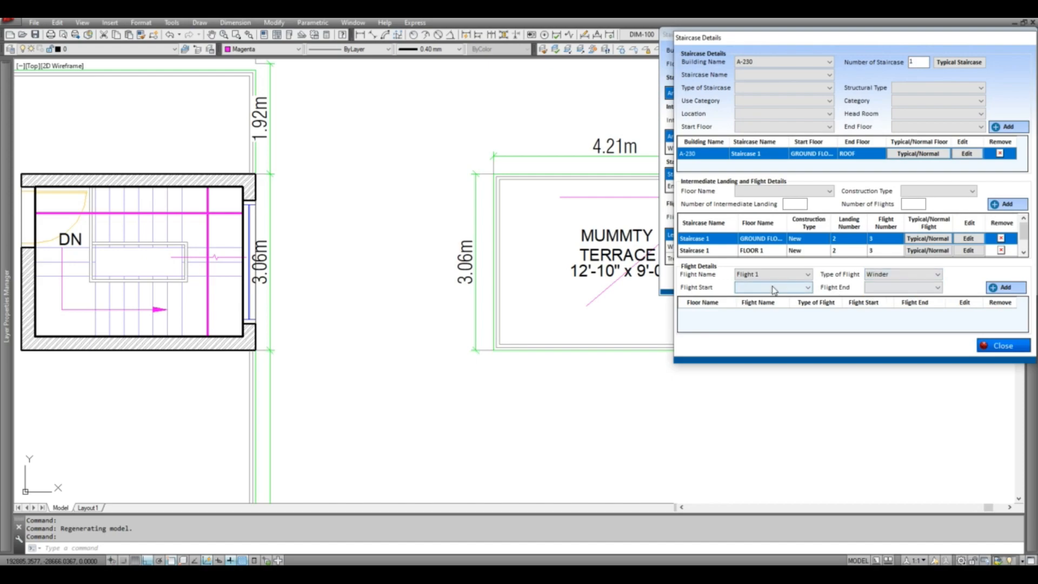
click(773, 287)
click(756, 297)
click(902, 287)
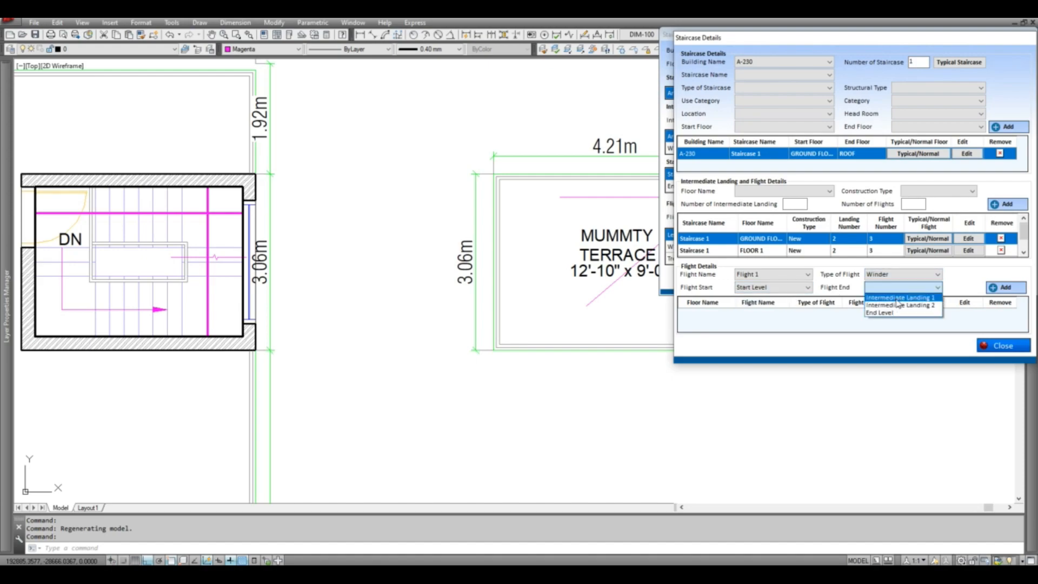
click(899, 298)
click(1000, 289)
Step: Add ground-floor Flight 2 as a Straight flight from Intermediate Landing 1 to Intermediate Landing 2
click(770, 274)
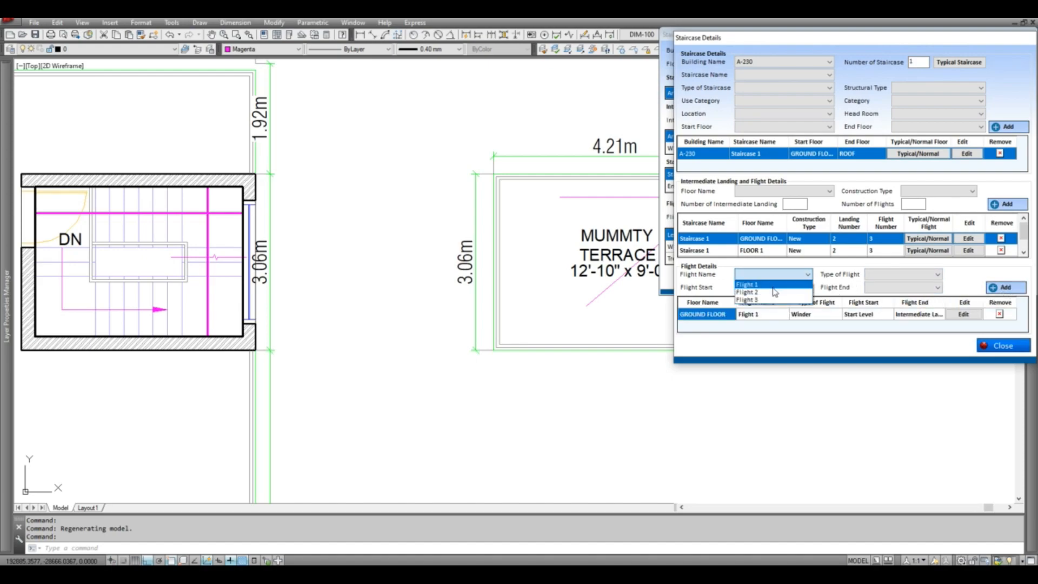
click(774, 295)
click(901, 275)
click(891, 284)
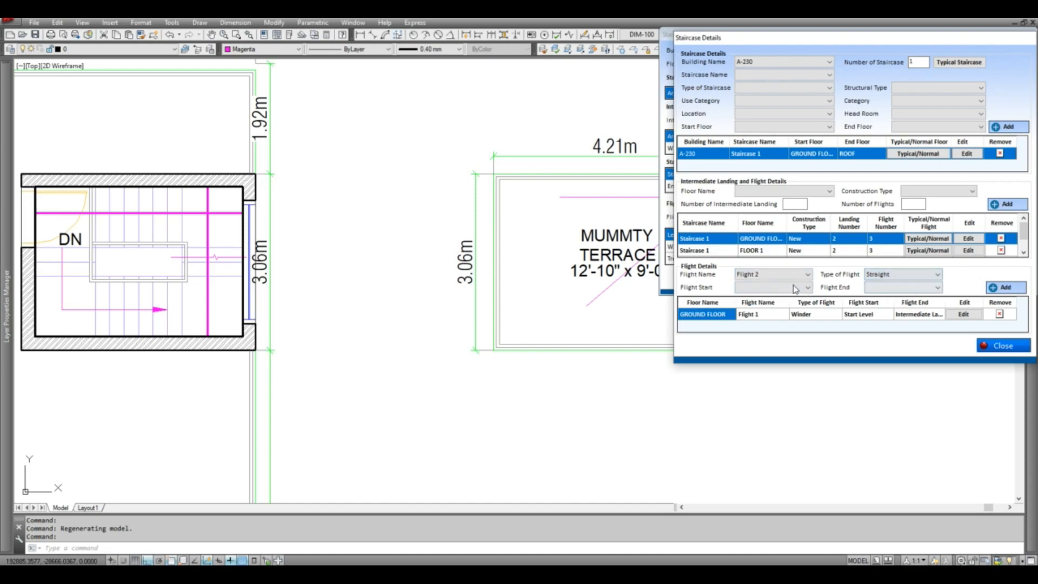
click(773, 287)
click(767, 305)
click(900, 287)
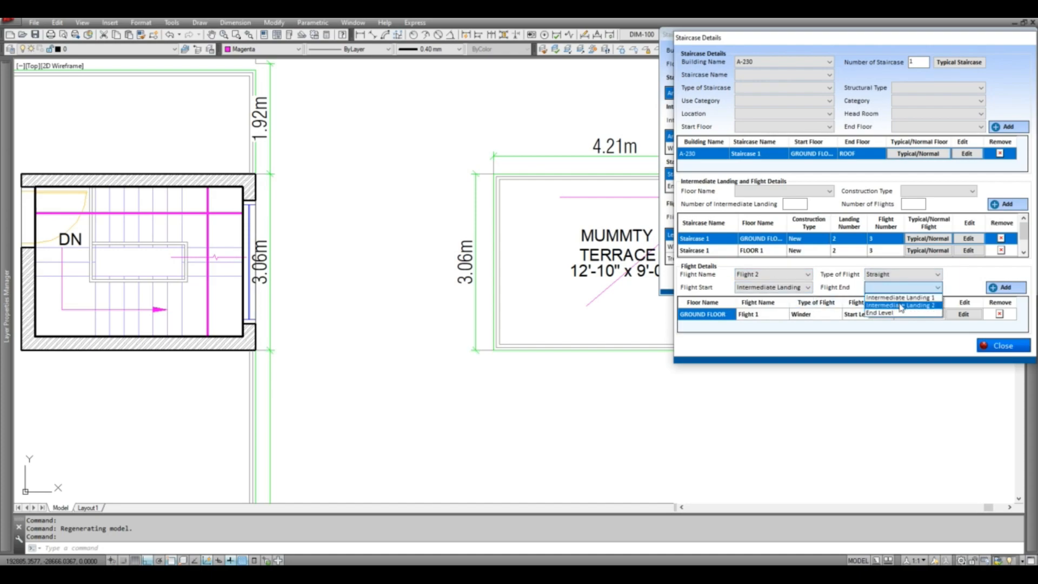
click(899, 297)
click(1005, 287)
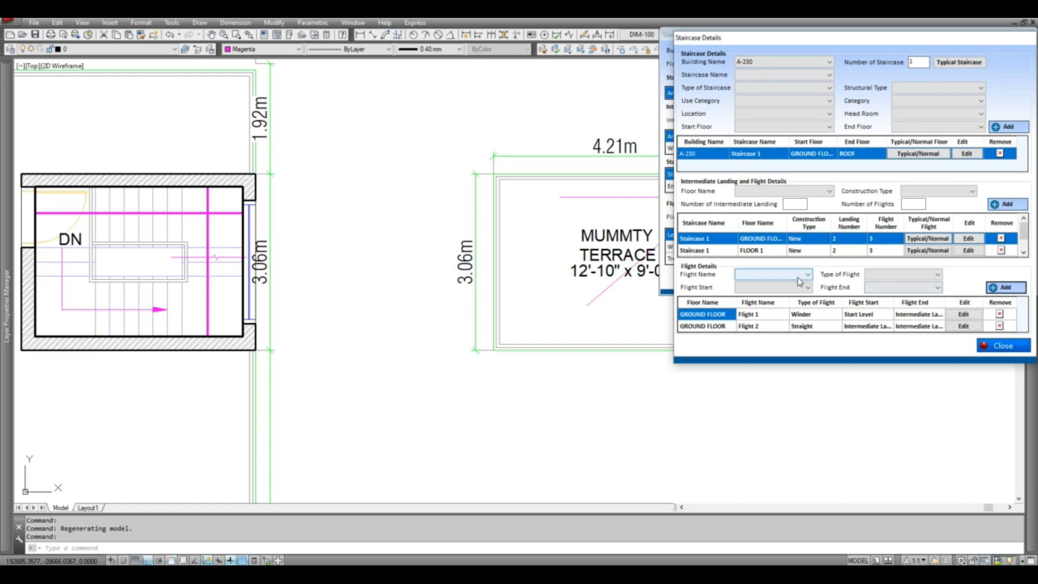
Step: Add ground-floor Flight 3 as a Straight flight from Intermediate Landing 2 to End Level and close the staircase details
click(798, 277)
click(802, 304)
click(901, 274)
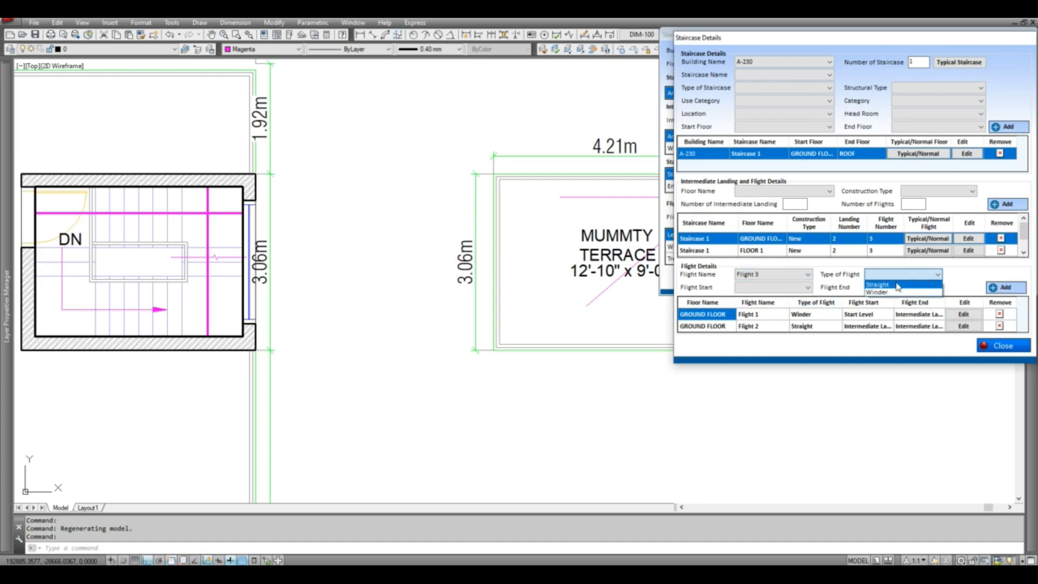
click(897, 286)
click(808, 286)
click(800, 315)
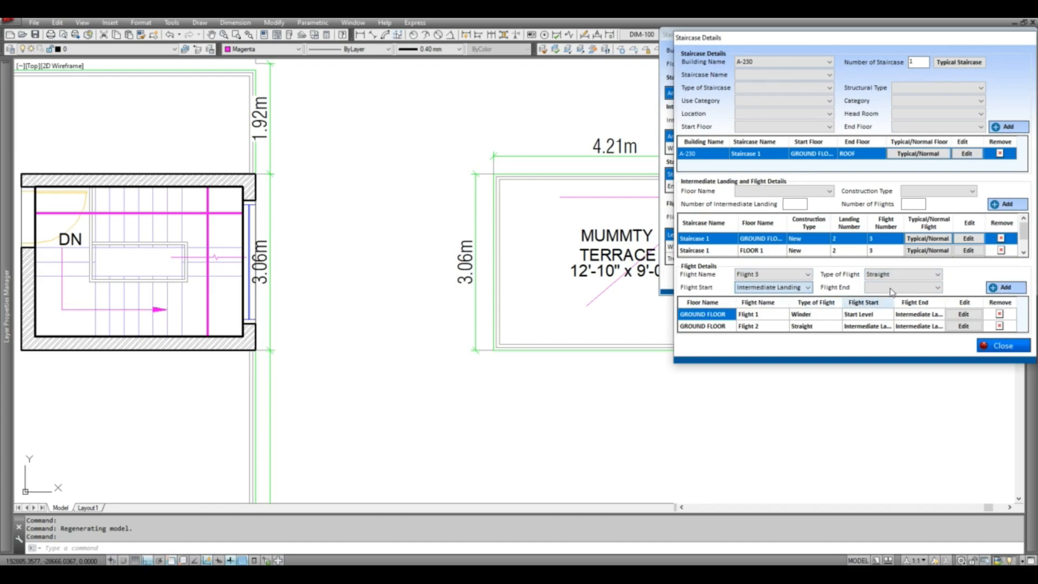
click(900, 287)
click(894, 316)
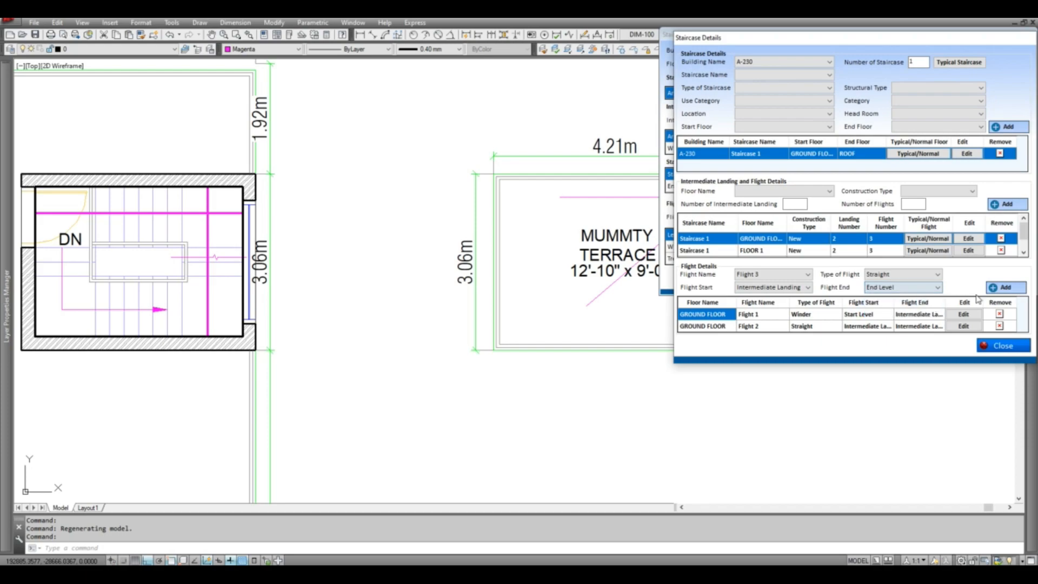
click(1011, 288)
click(996, 347)
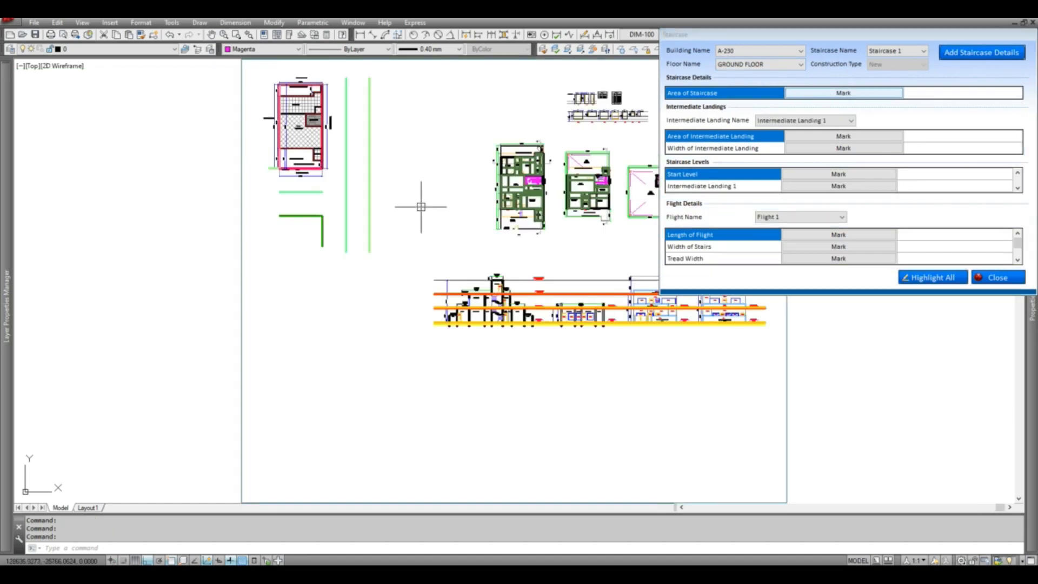
Step: Try to mark the ground-floor Area of Staircase using the boundary line along the wall above the stairs
click(842, 92)
scroll(535, 180, up, 4)
scroll(544, 181, up, 4)
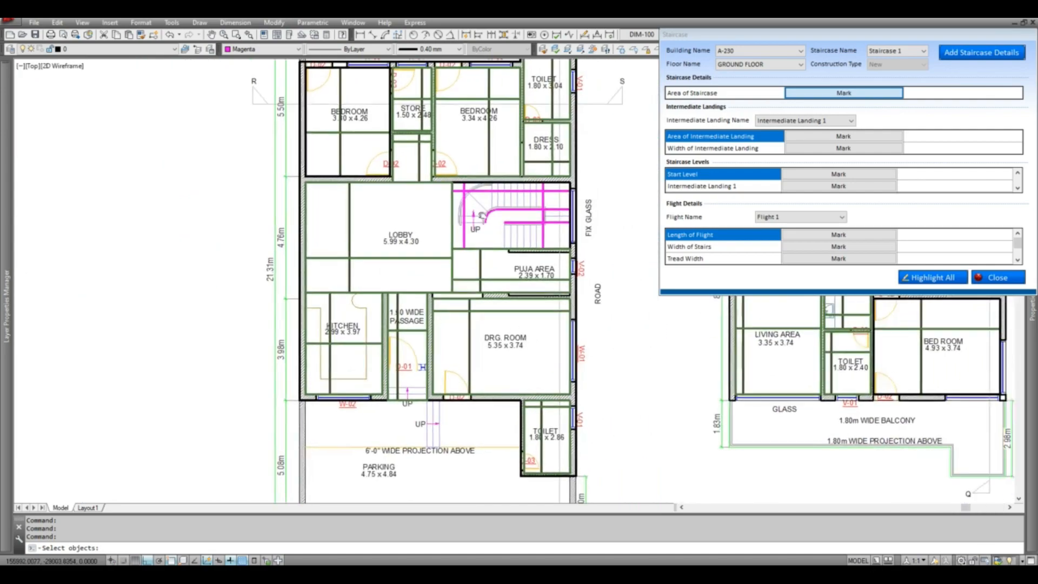
click(471, 165)
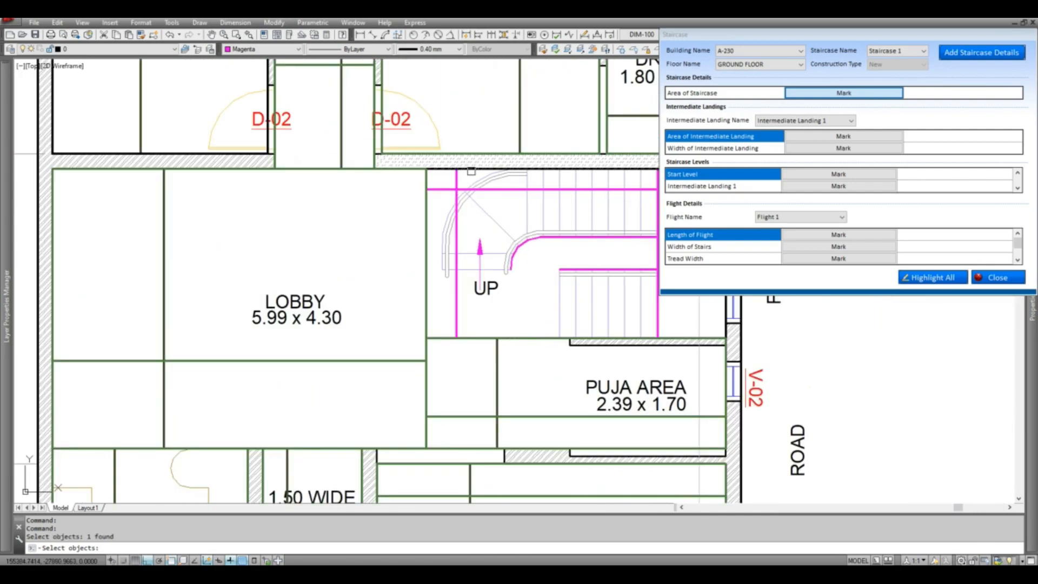
key(Return)
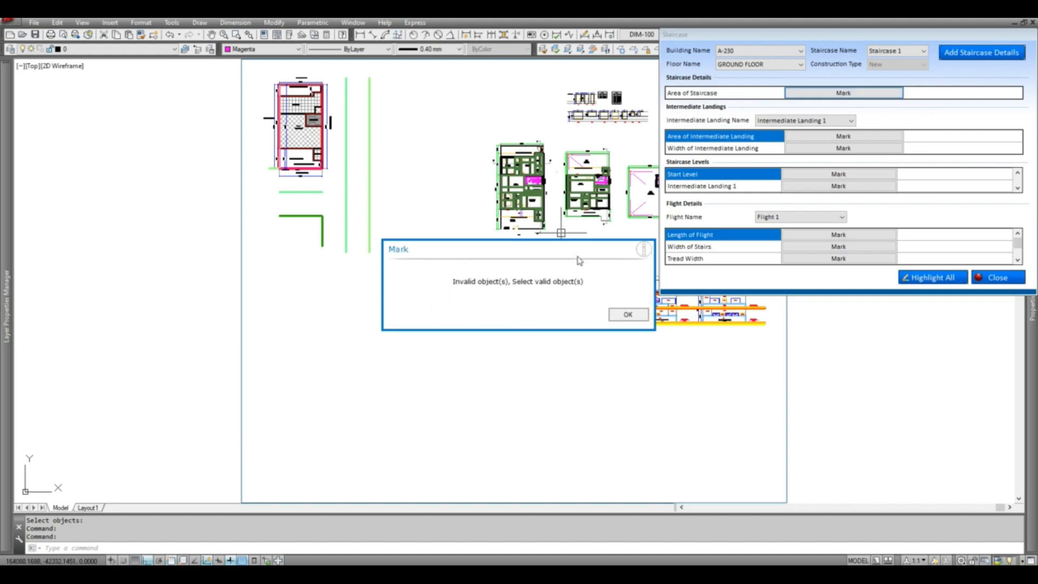
click(628, 315)
click(860, 137)
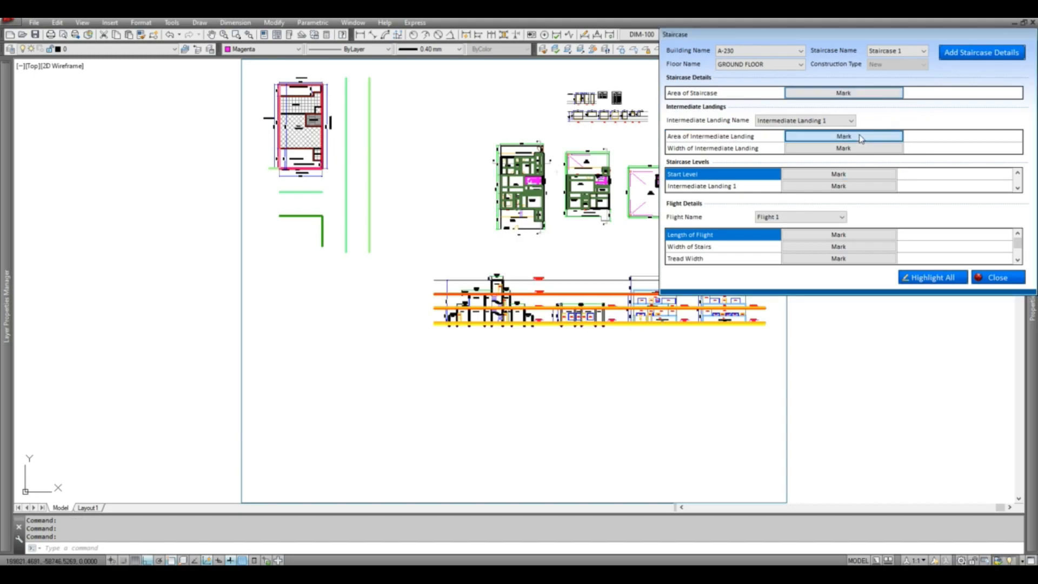
click(628, 315)
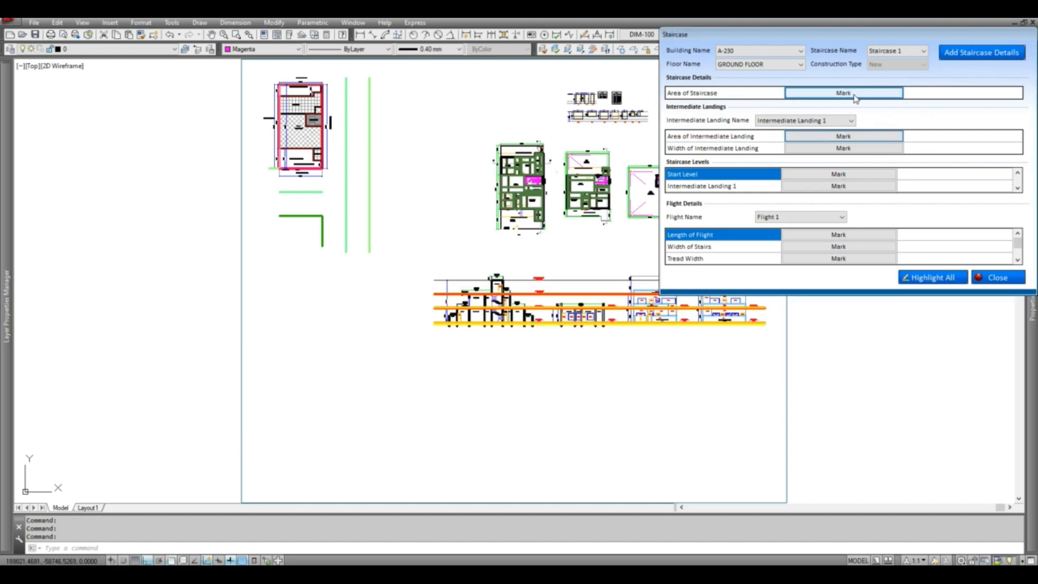
Step: Mark the closed outline around the ground-floor stairs as the Area of Staircase
scroll(532, 181, up, 10)
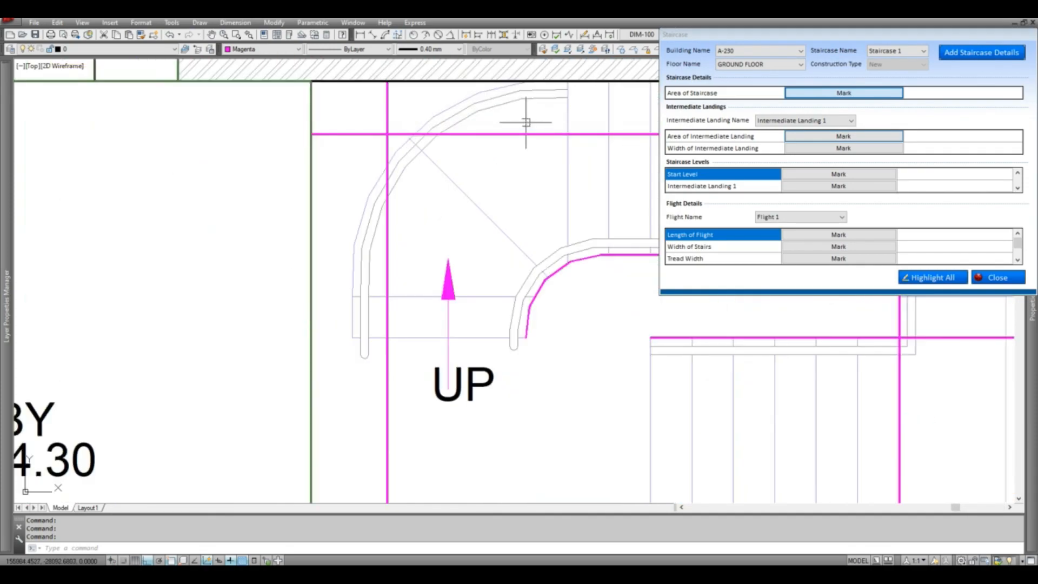
click(438, 80)
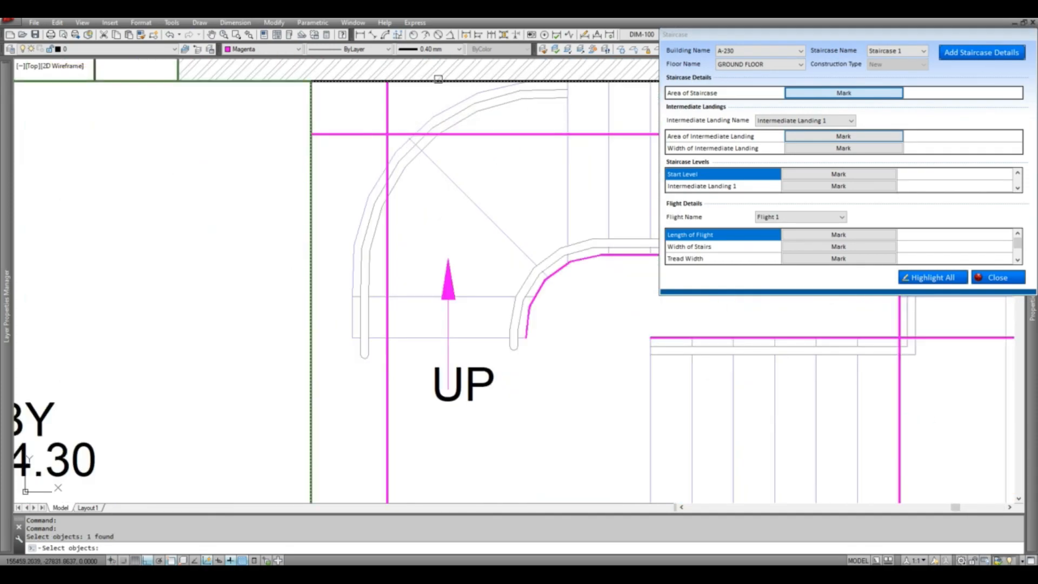
key(Return)
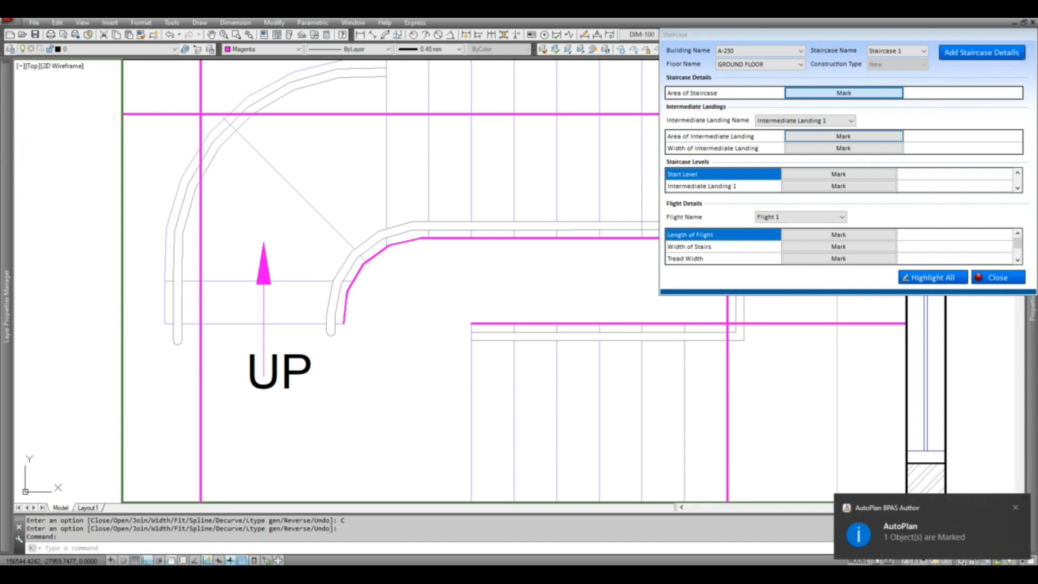
Step: Mark the magenta outline of the upper landing beside the flights as the area of Intermediate Landing 1
click(823, 142)
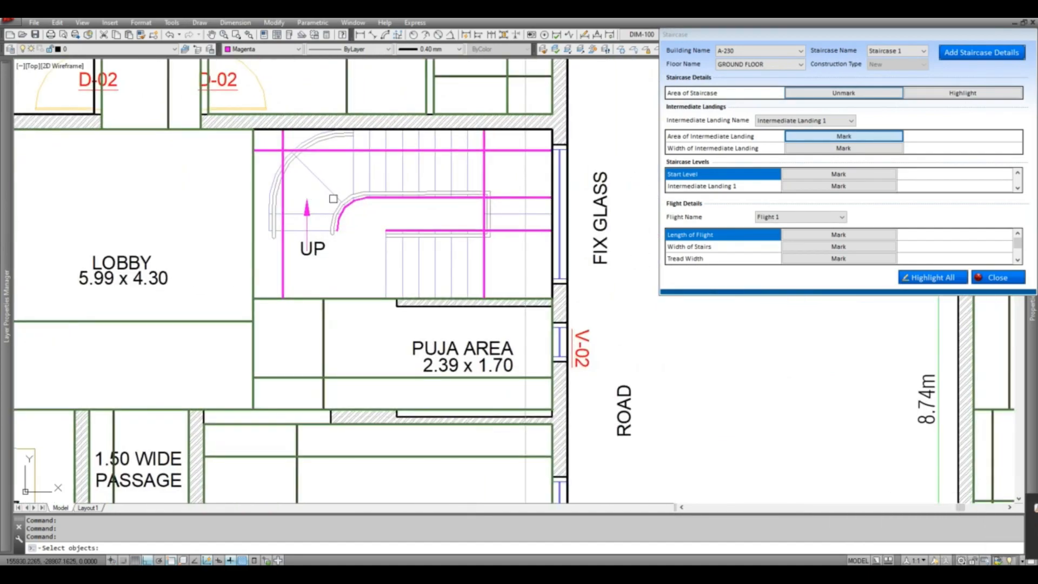
scroll(333, 198, up, 2)
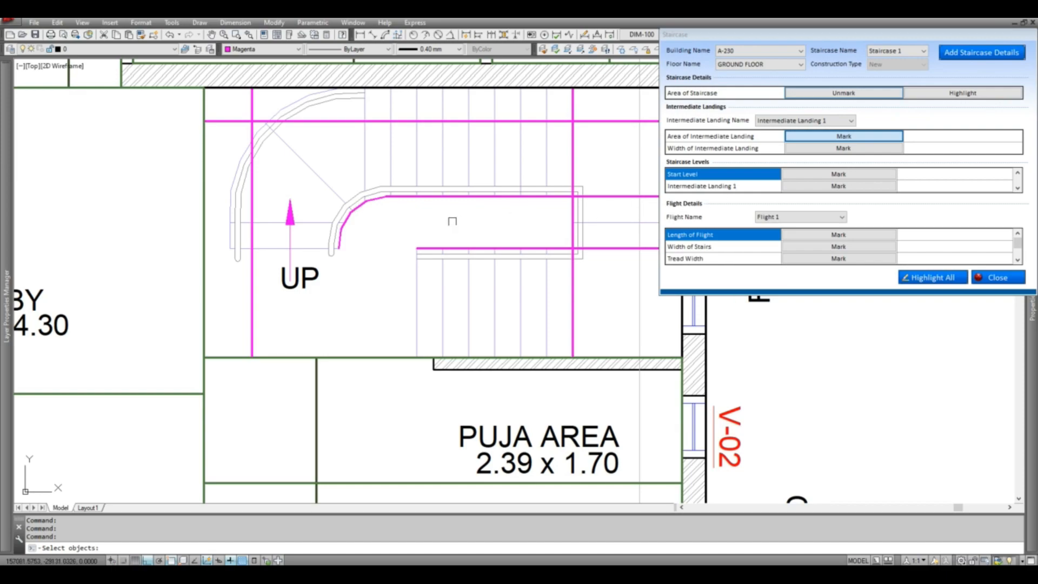
click(574, 139)
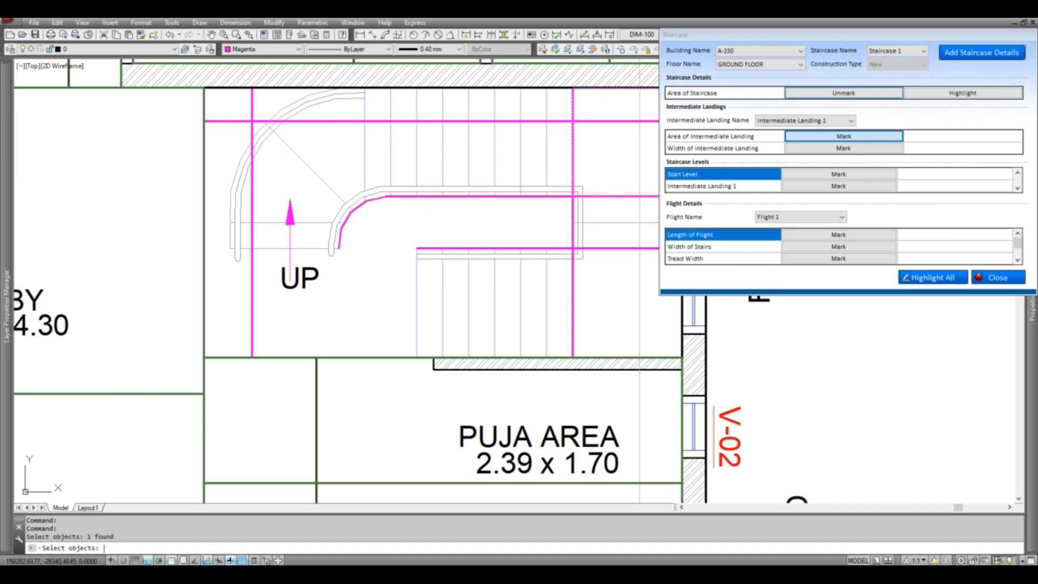
key(Return)
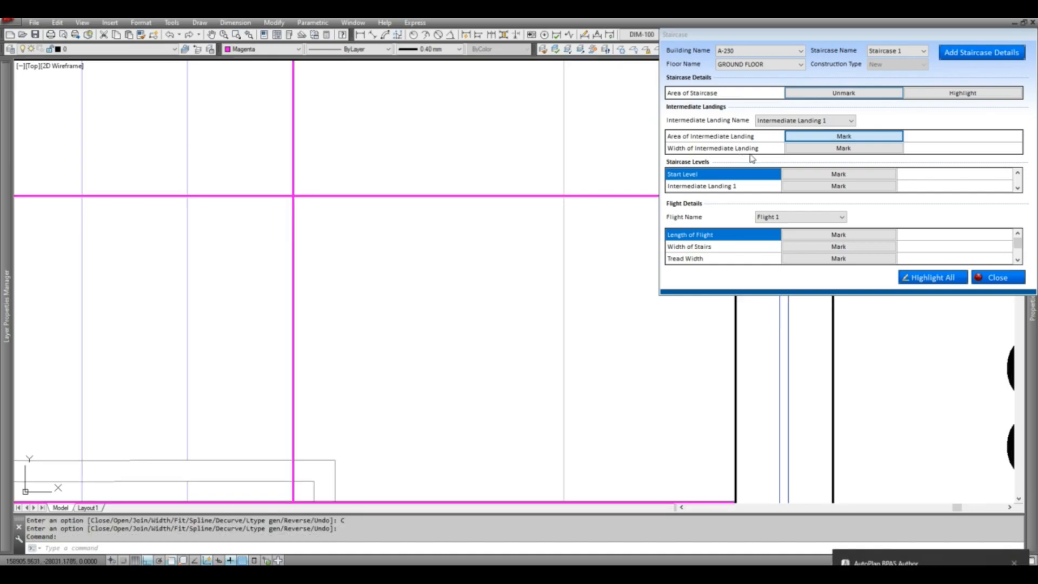
Step: Mark the width of Intermediate Landing 1 with a dimension from the upper wall to the landing's lower edge
click(813, 150)
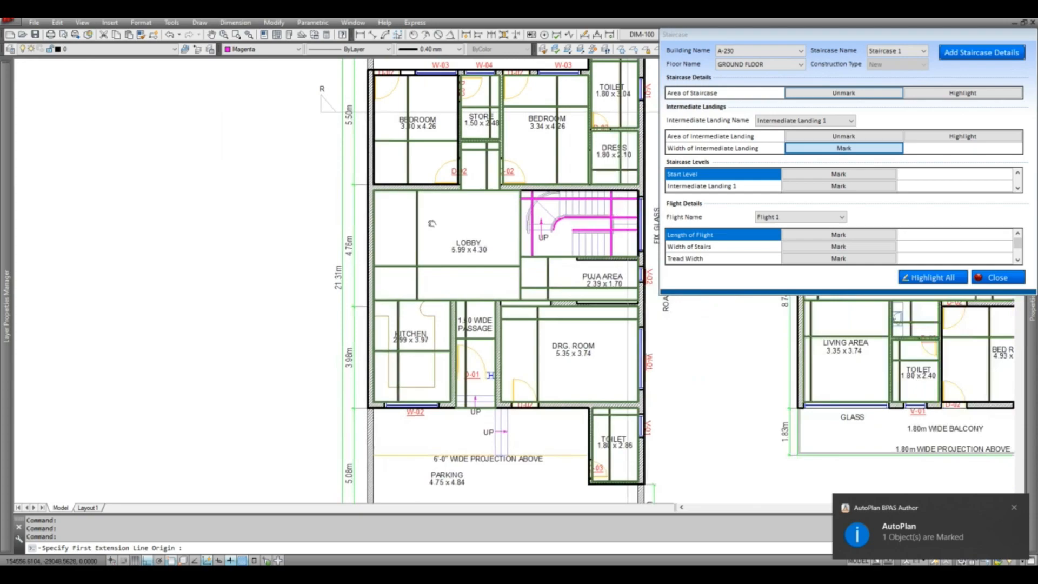
click(433, 161)
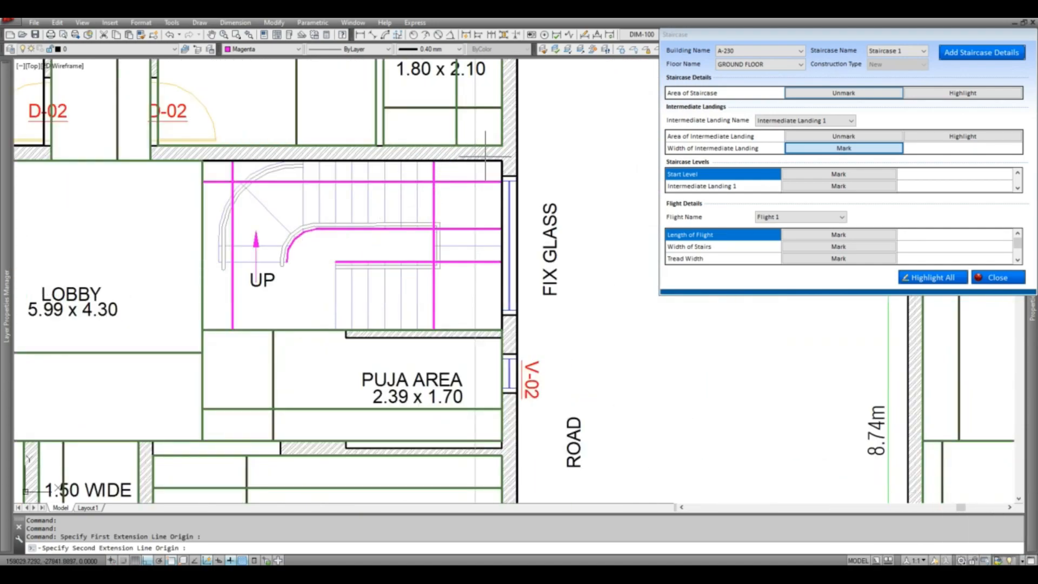
scroll(436, 231, up, 6)
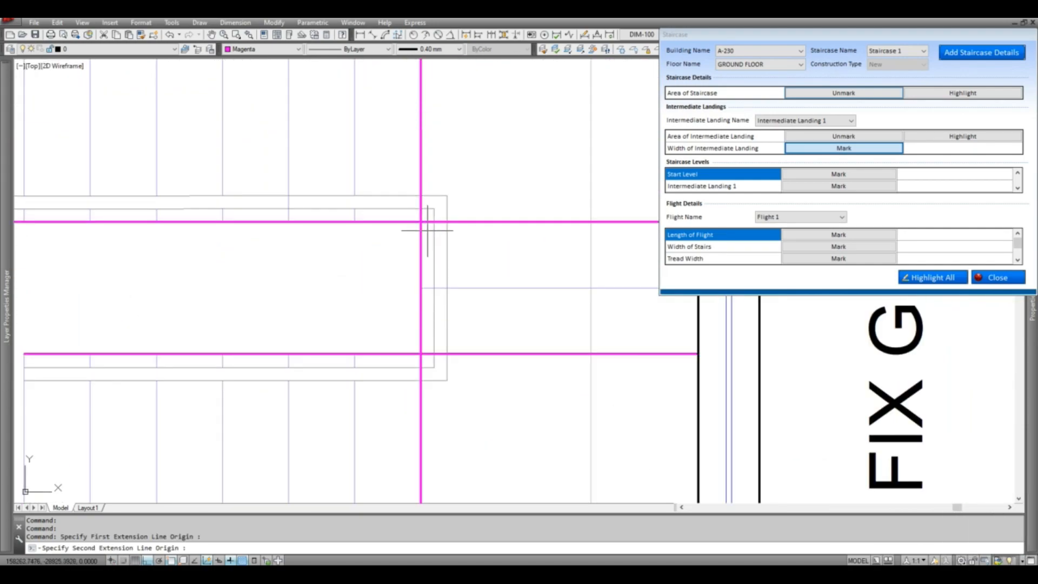
click(420, 221)
scroll(423, 222, down, 4)
click(444, 199)
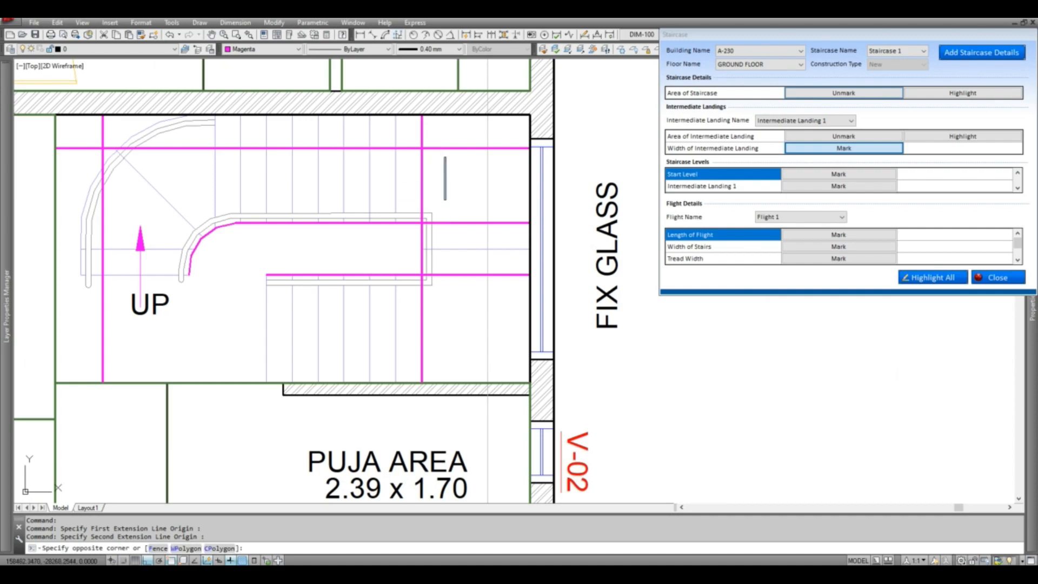
click(445, 157)
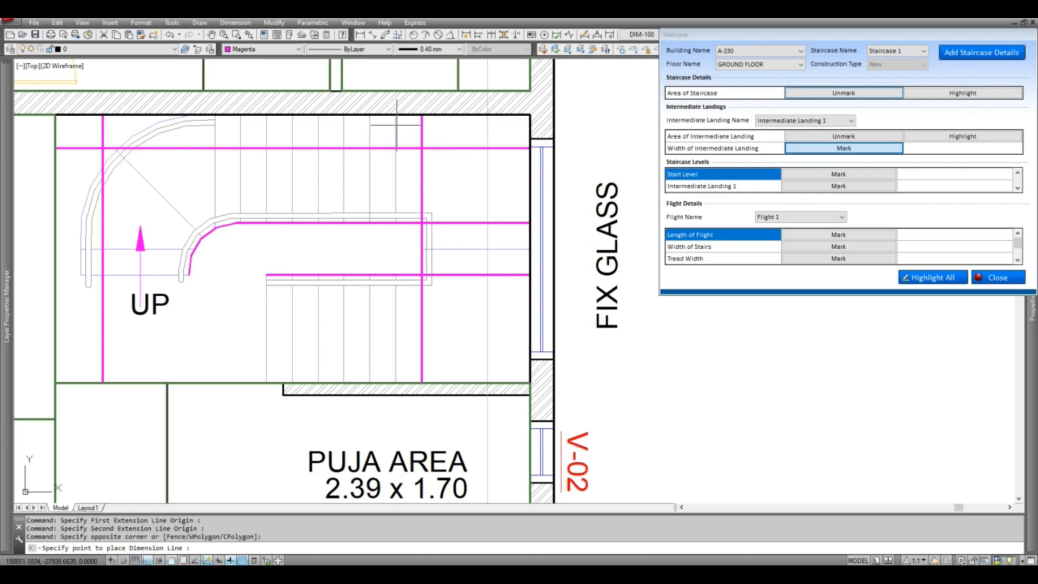
click(431, 155)
click(433, 199)
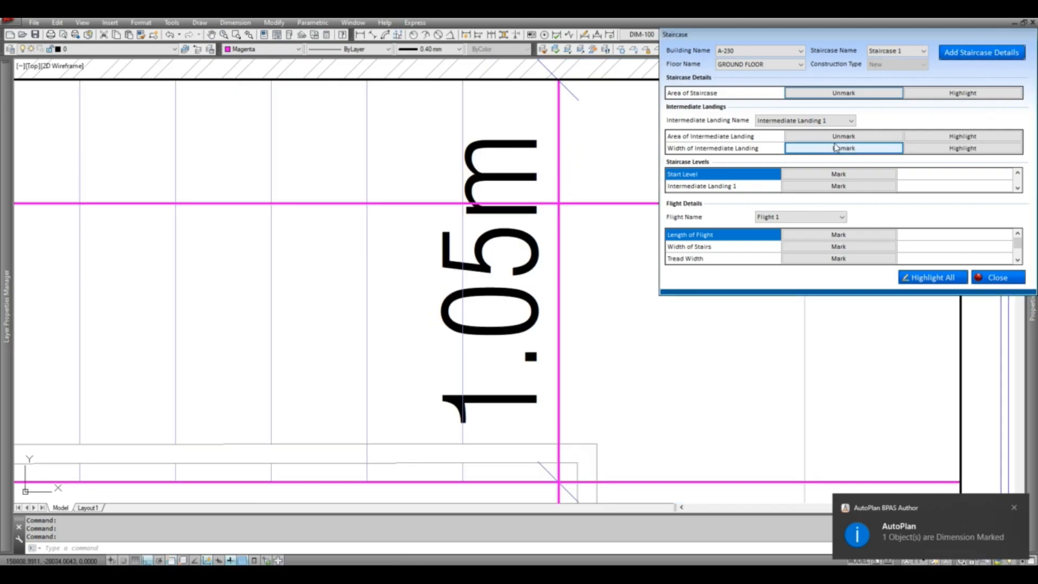
Step: Try dimension style DIM-75 on the Intermediate Landing 1 width dimension, then apply style 50 to it
click(531, 144)
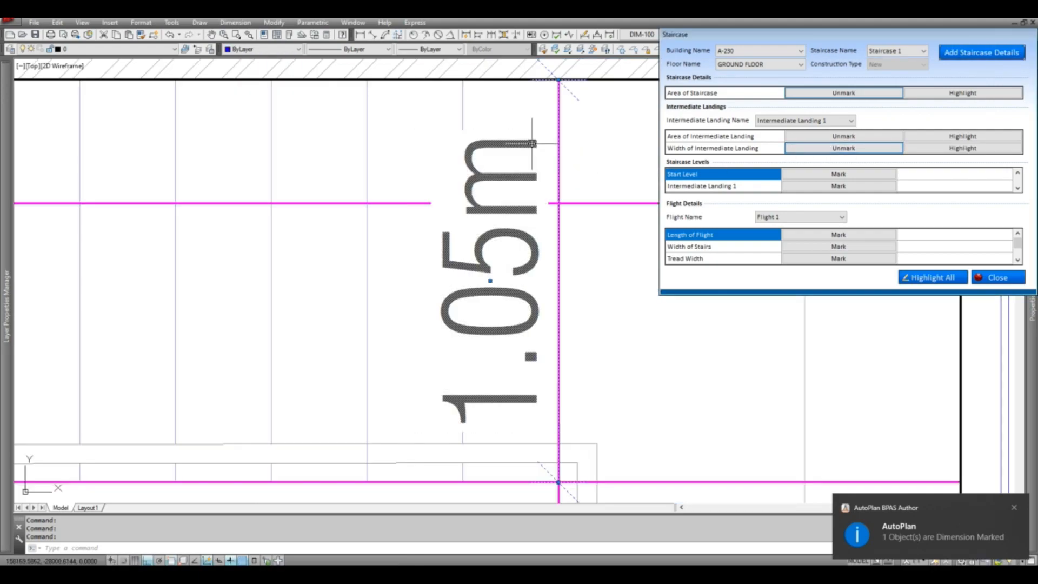
click(638, 34)
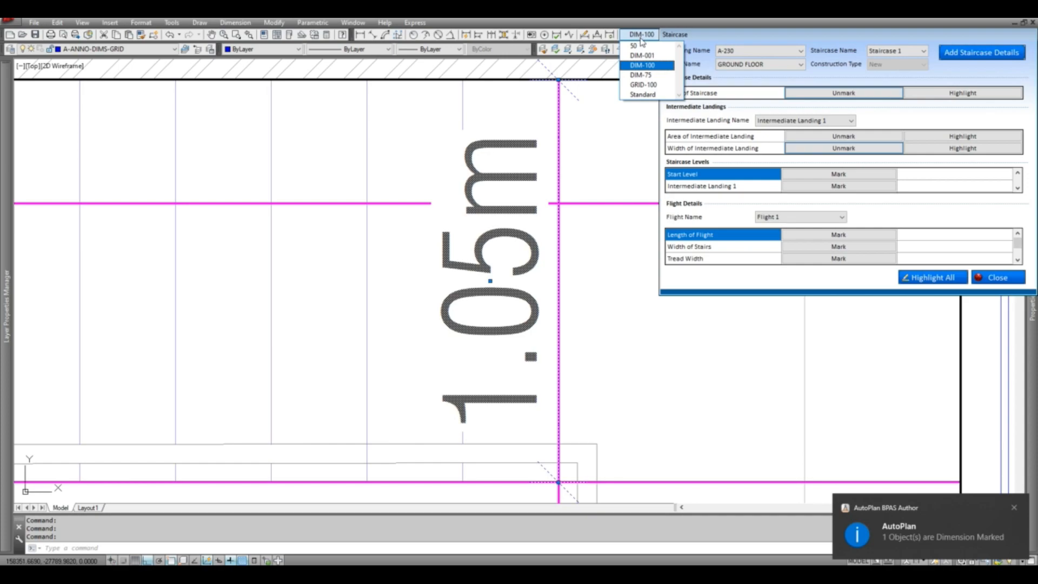
click(652, 75)
click(640, 36)
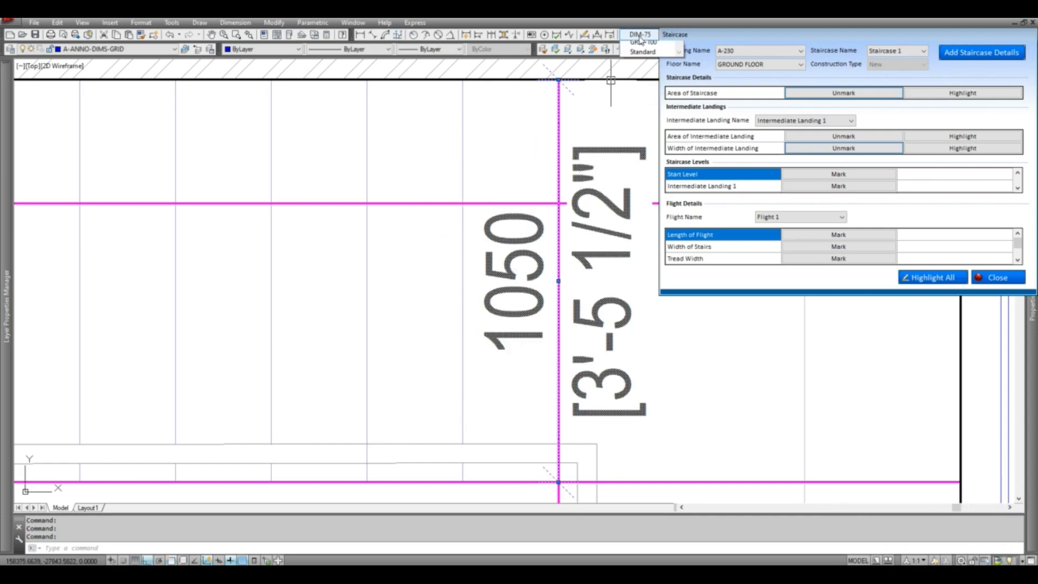
click(640, 53)
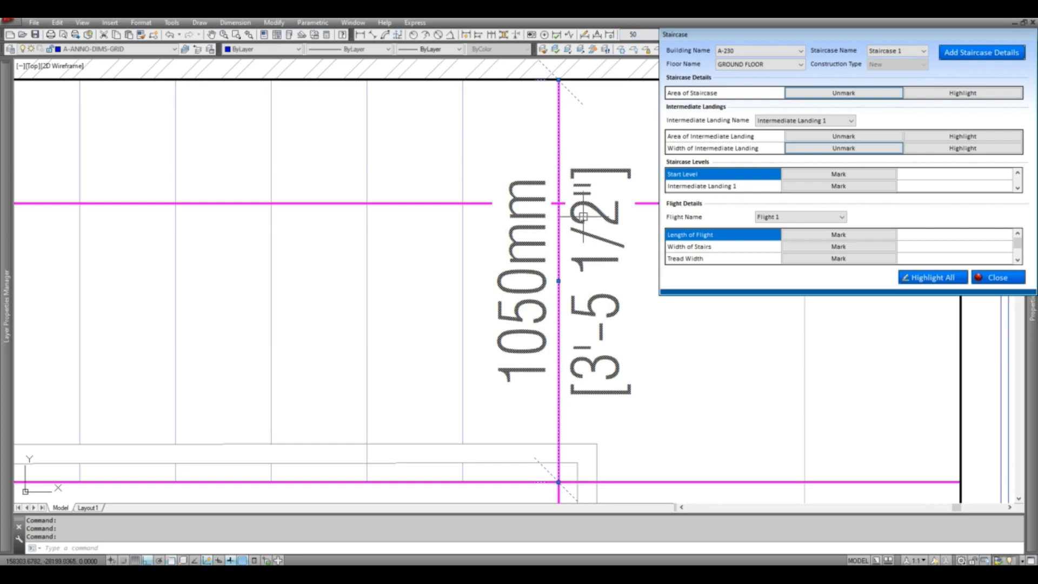
key(Escape)
scroll(432, 249, down, 4)
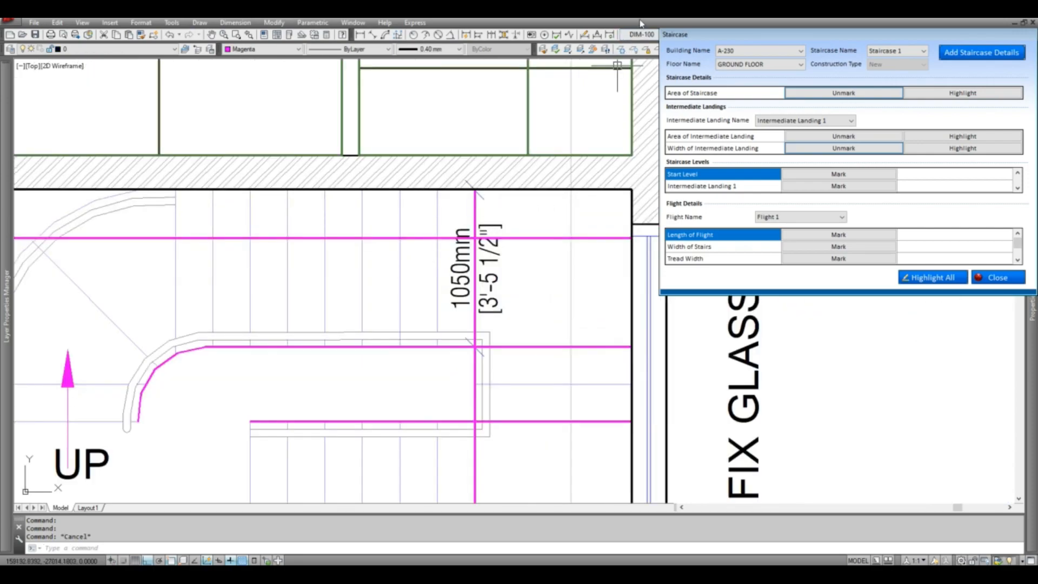
Step: Make 50 the current dimension style and save the drawing
click(640, 34)
click(648, 54)
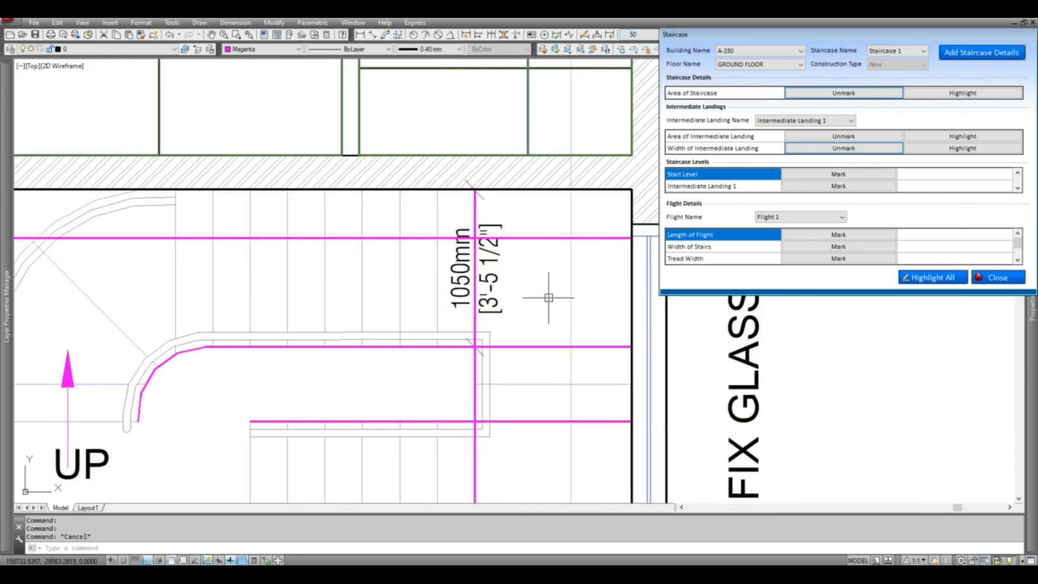
key(Escape)
key(Escape)
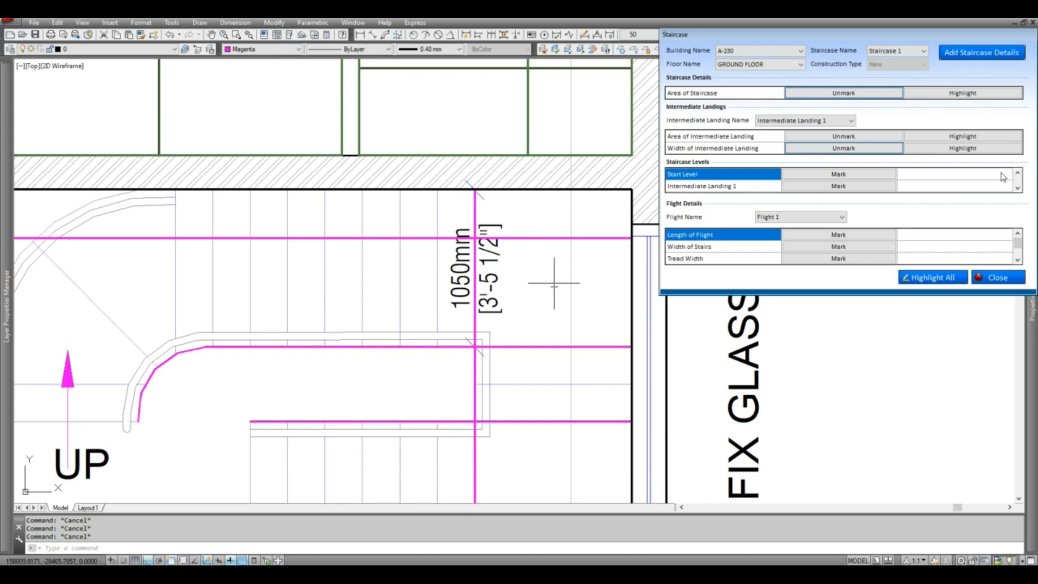
key(ctrl+s)
Step: Choose Intermediate Landing 2 and mark the magenta outline of the lower landing as its area
click(799, 121)
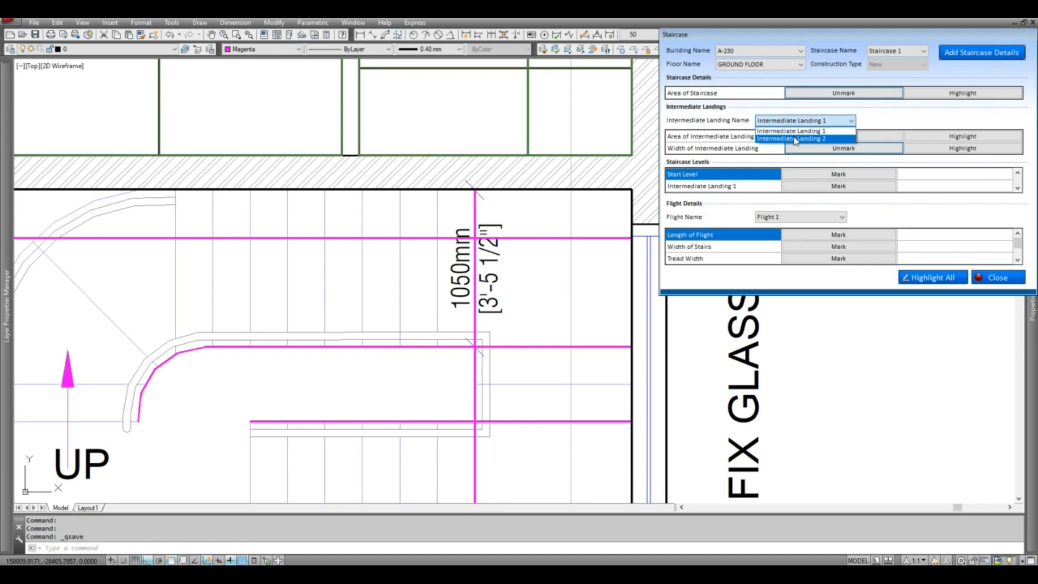
click(795, 139)
click(808, 138)
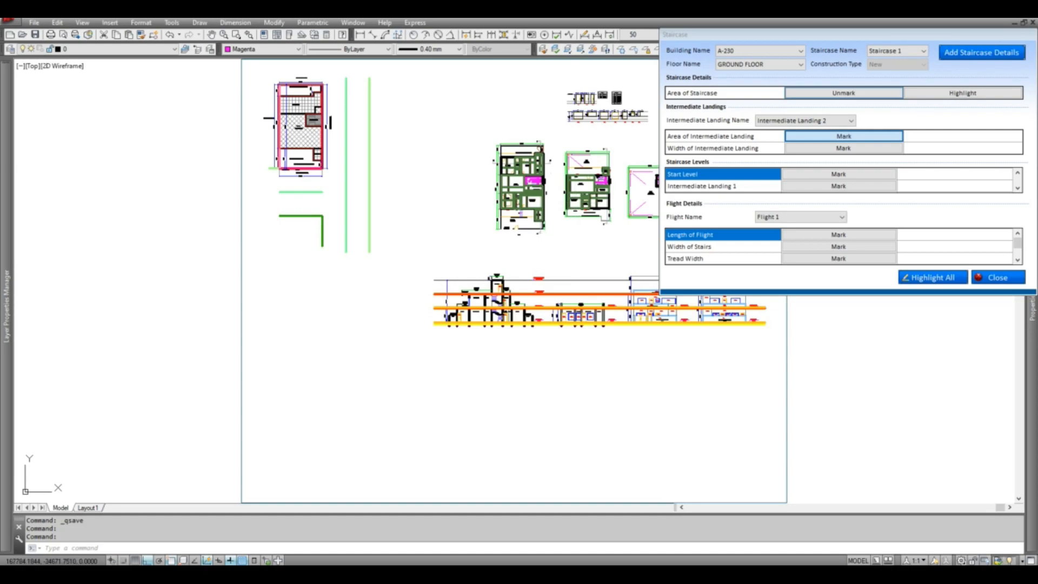
scroll(527, 163, up, 8)
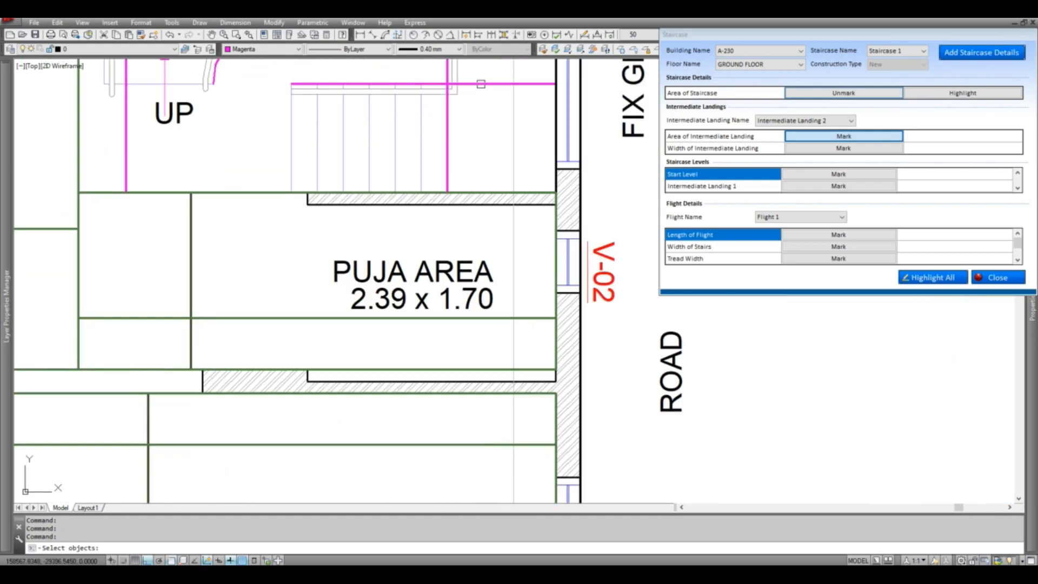
click(480, 84)
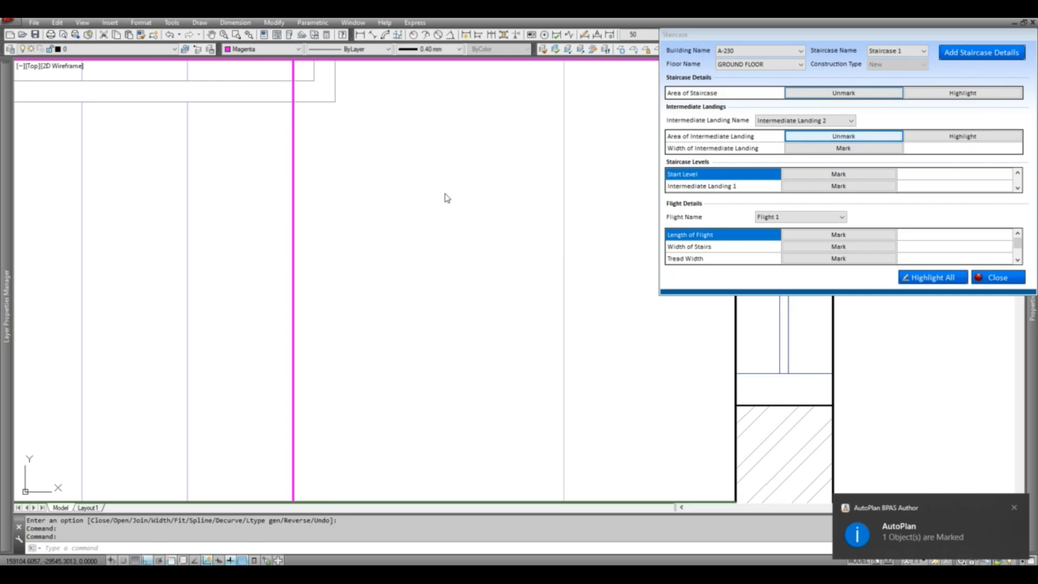
Step: Mark the width of Intermediate Landing 2 with a horizontal dimension from the landing's inner edge to the outer wall face
scroll(535, 181, up, 8)
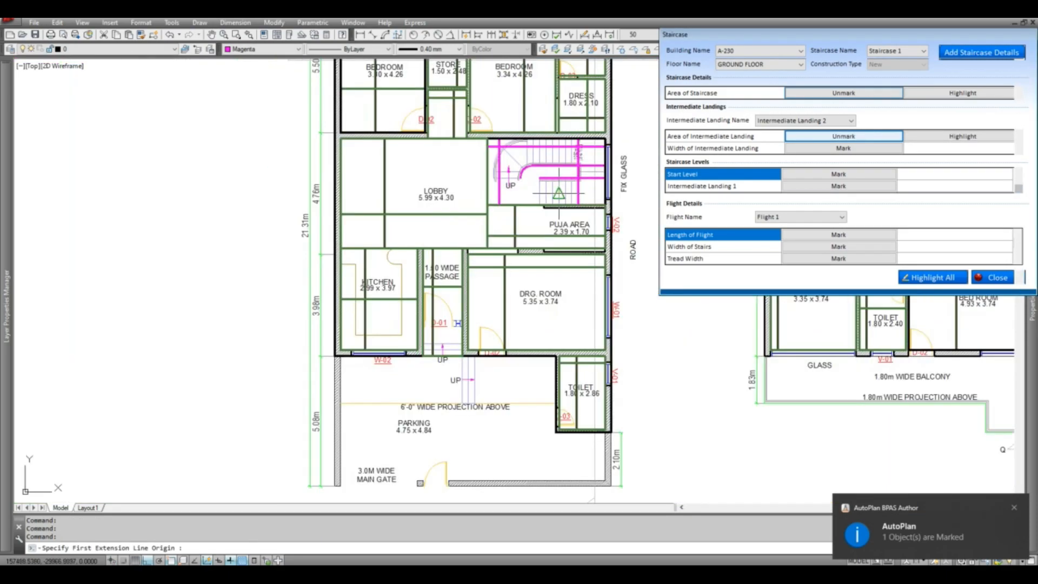
scroll(473, 181, down, 1)
middle_drag(473, 181, 306, 200)
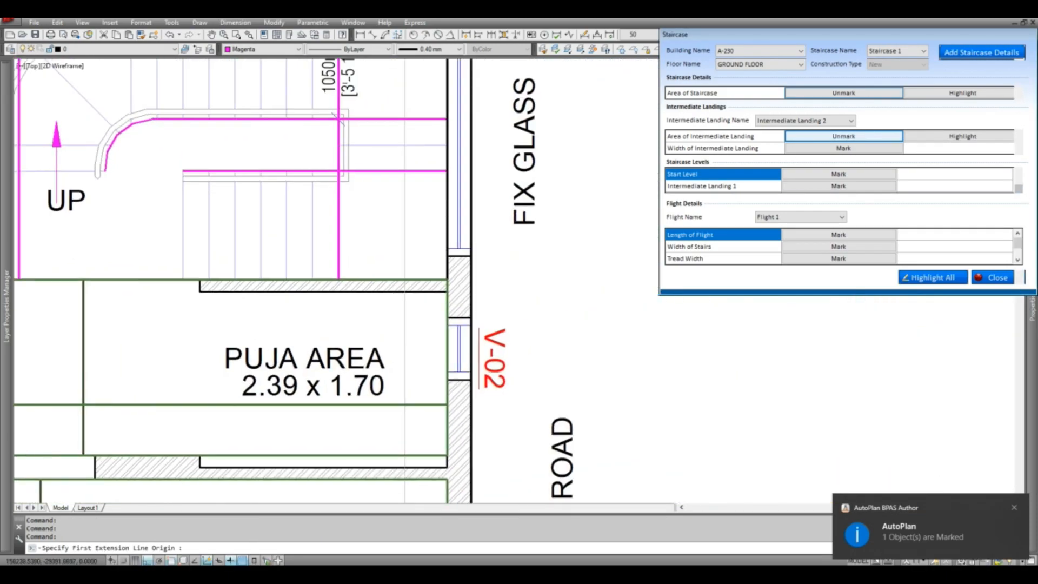
click(331, 170)
click(429, 187)
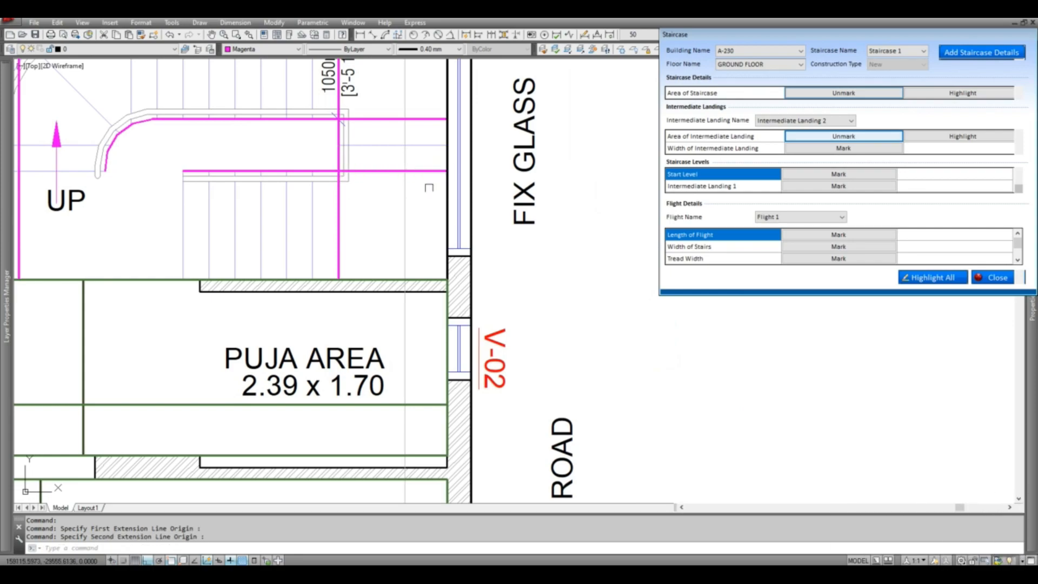
click(391, 193)
click(388, 197)
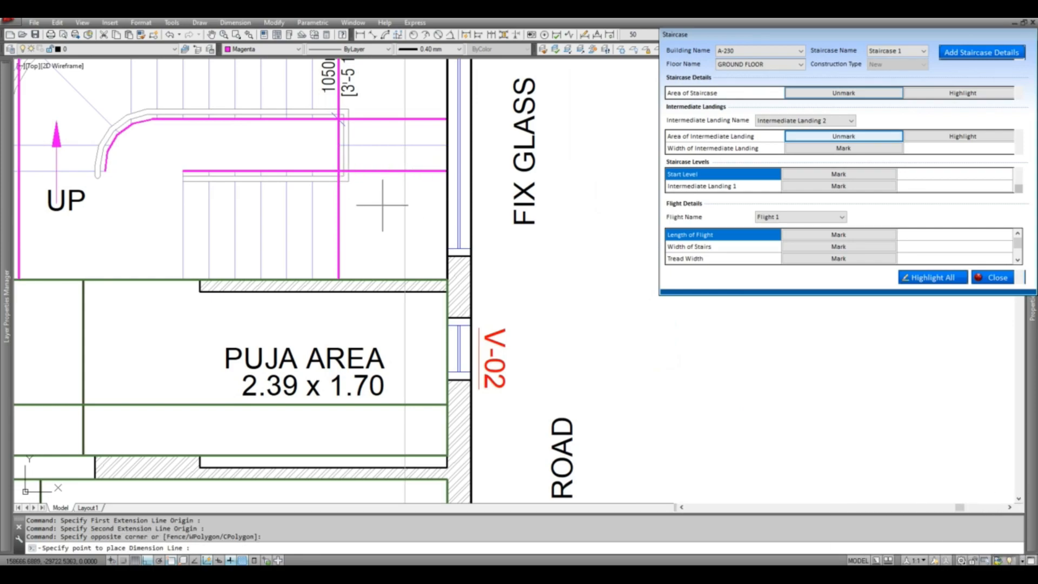
click(425, 190)
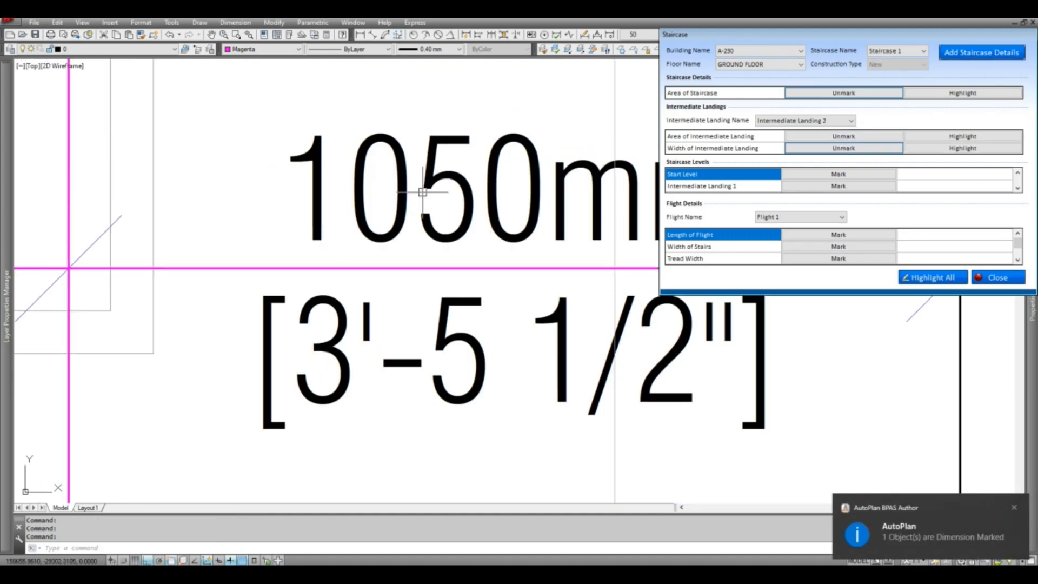
scroll(338, 199, down, 4)
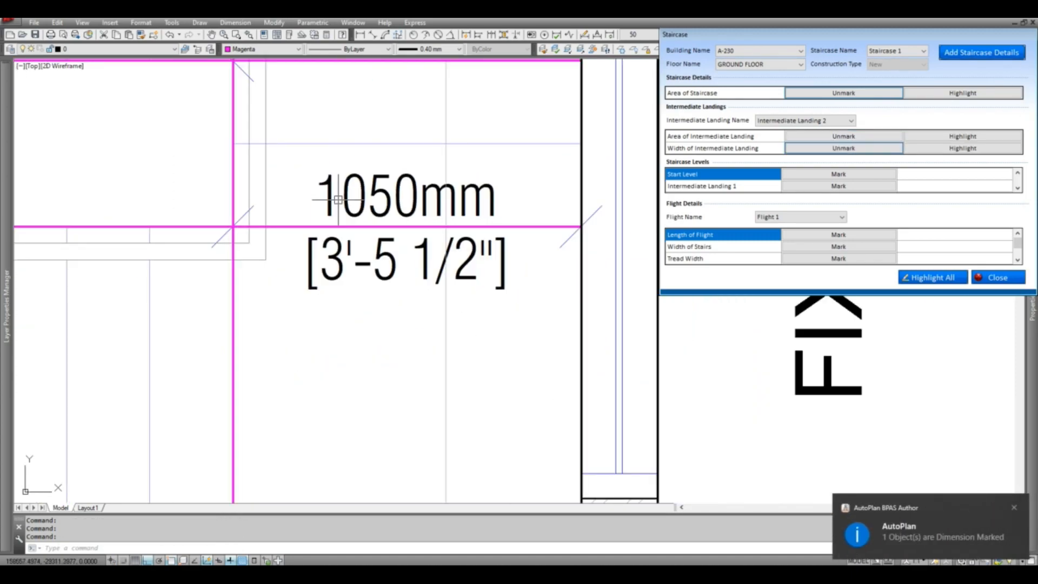
scroll(338, 199, down, 4)
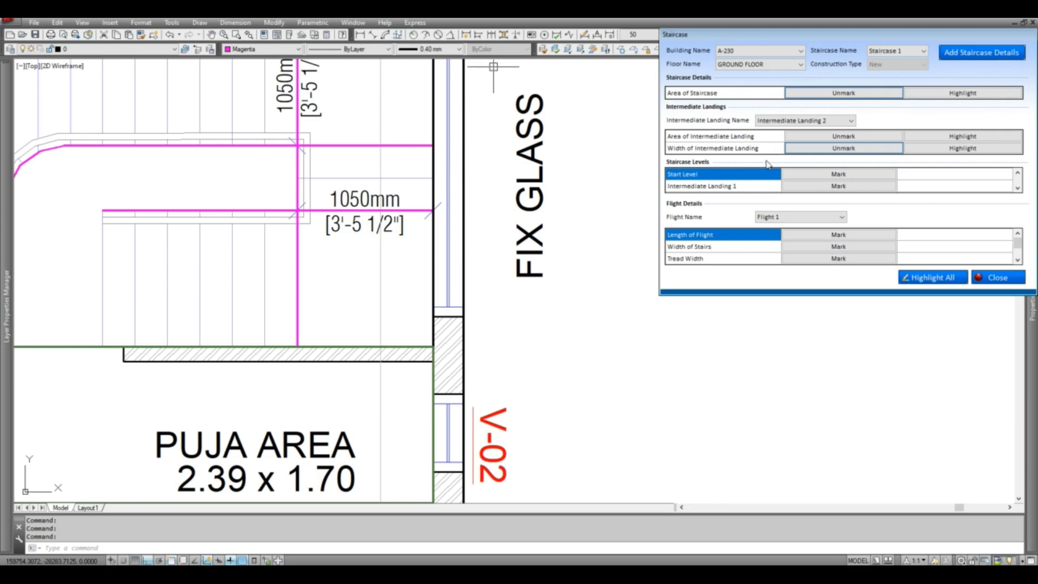
Step: Mark the plinth-level line at the foot of the stairs in the section as the Start Level
click(835, 174)
scroll(459, 229, down, 1)
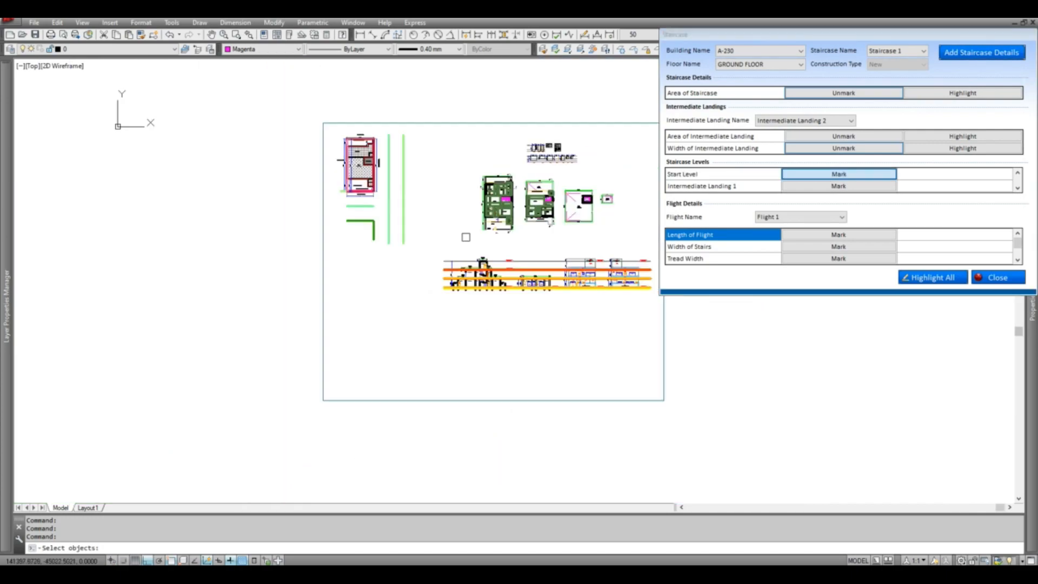
scroll(508, 294, up, 8)
scroll(324, 319, down, 2)
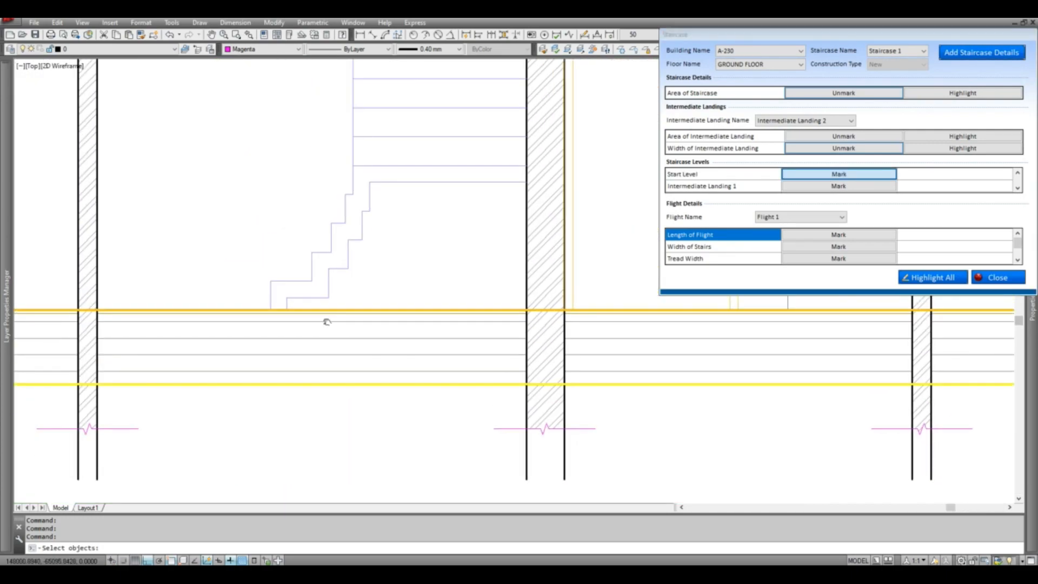
scroll(236, 312, up, 3)
click(300, 319)
key(Return)
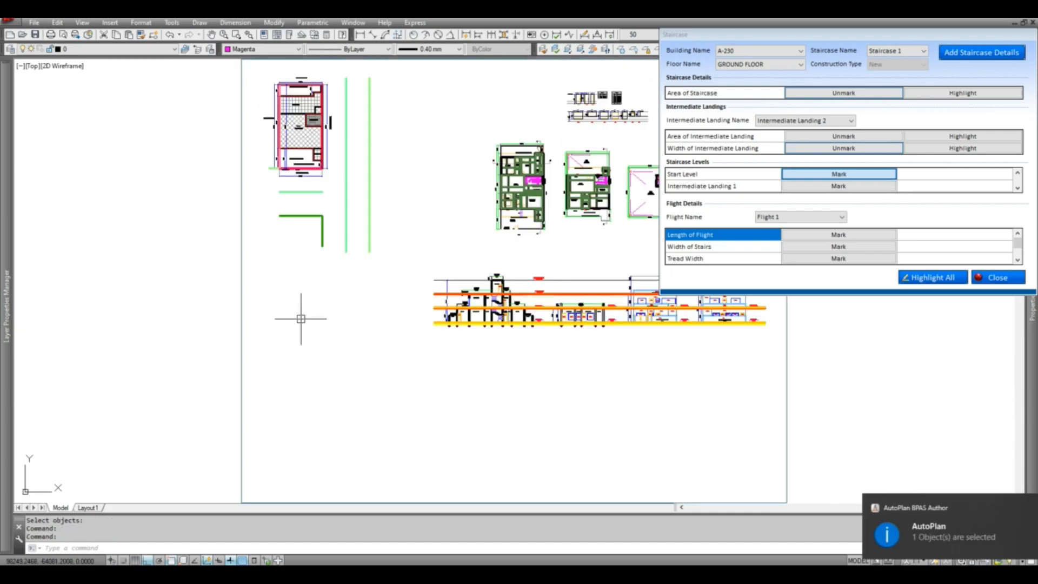
Step: Explode the outline polyline of the lower ground-floor landing slab in the section into separate lines
click(838, 186)
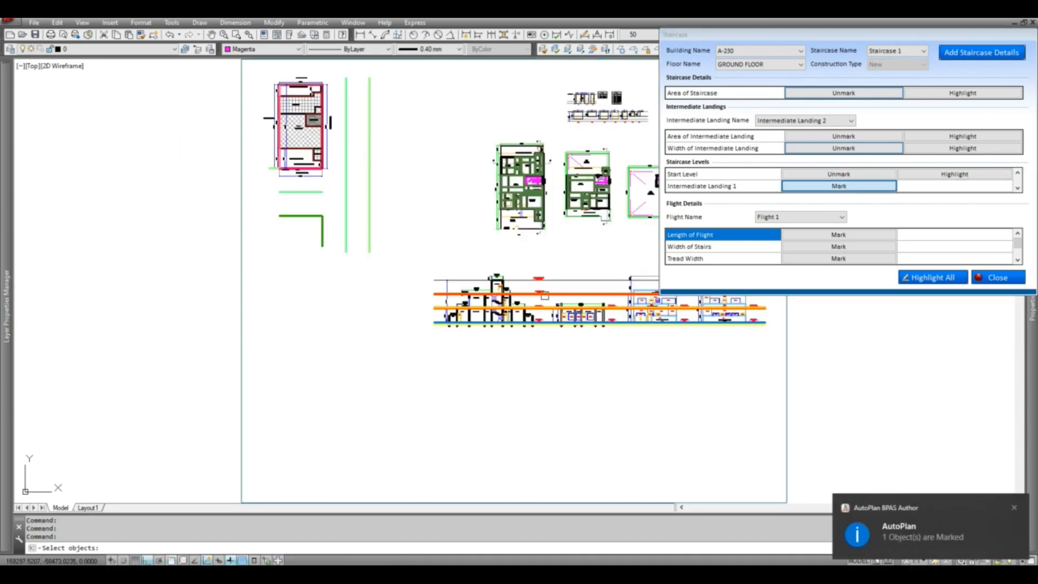
scroll(502, 325, up, 5)
scroll(433, 347, up, 2)
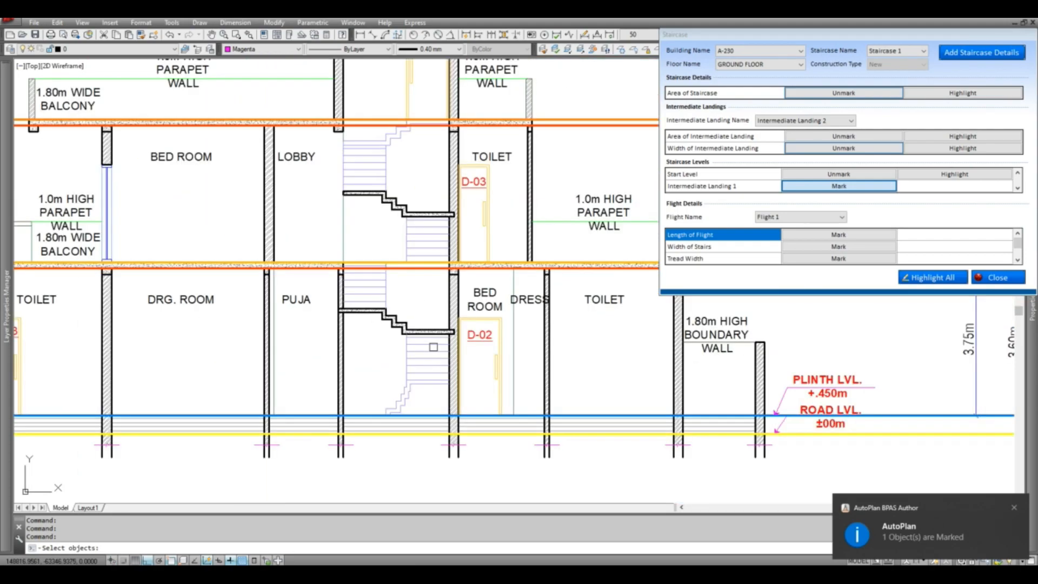
scroll(412, 347, up, 3)
scroll(411, 347, up, 4)
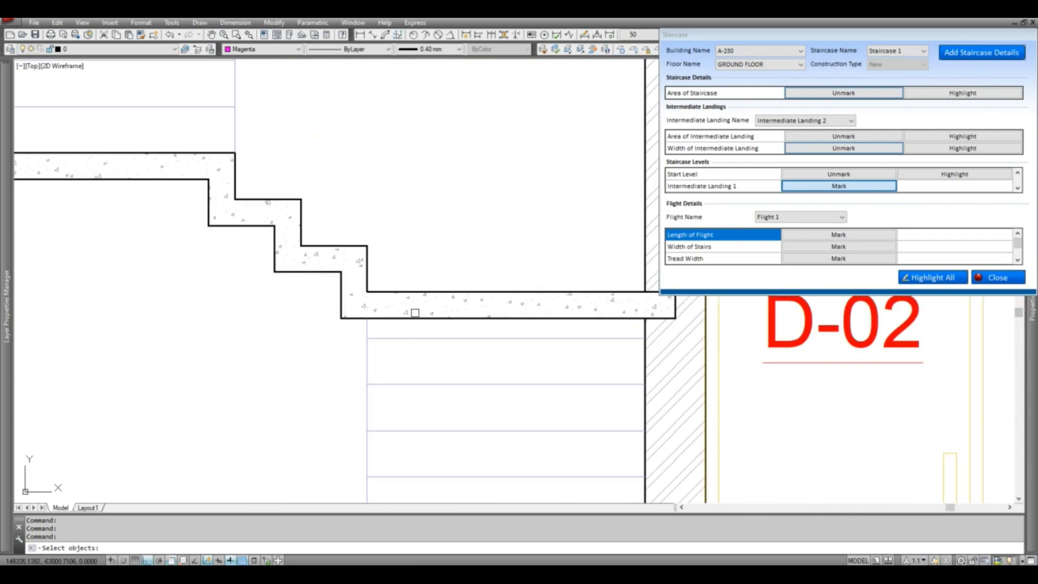
click(448, 290)
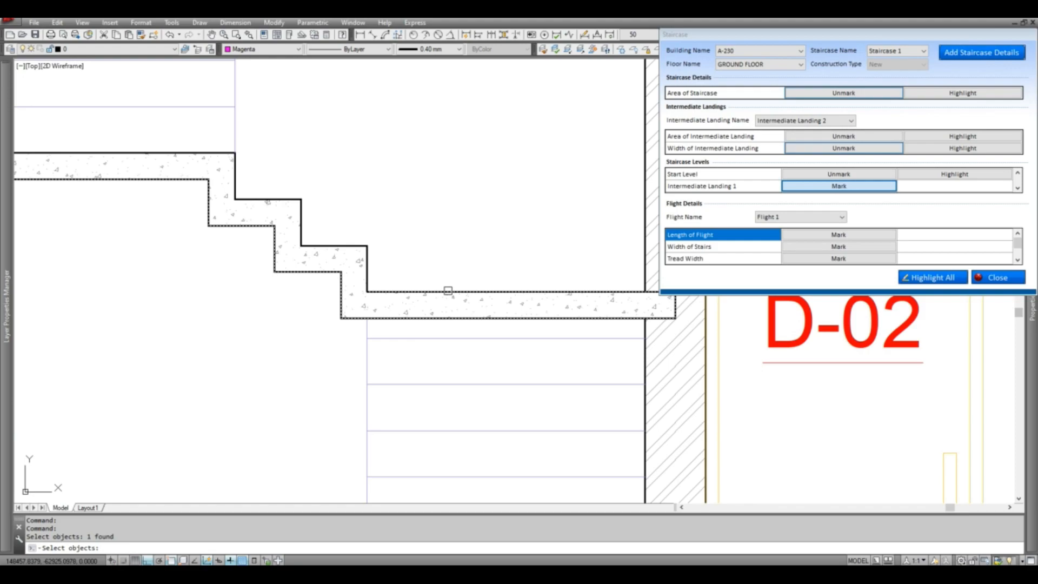
key(Escape)
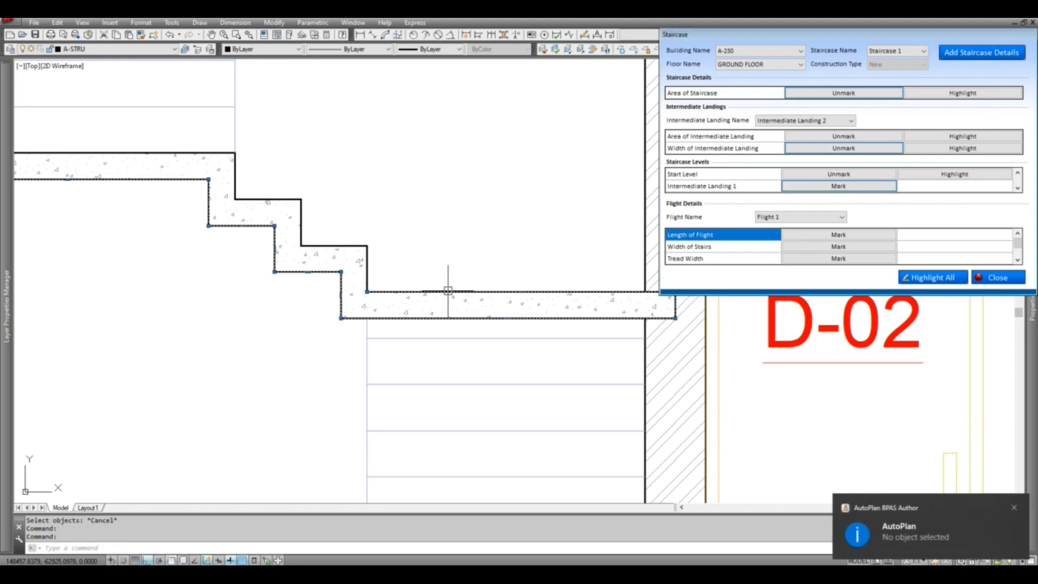
text(x)
key(Return)
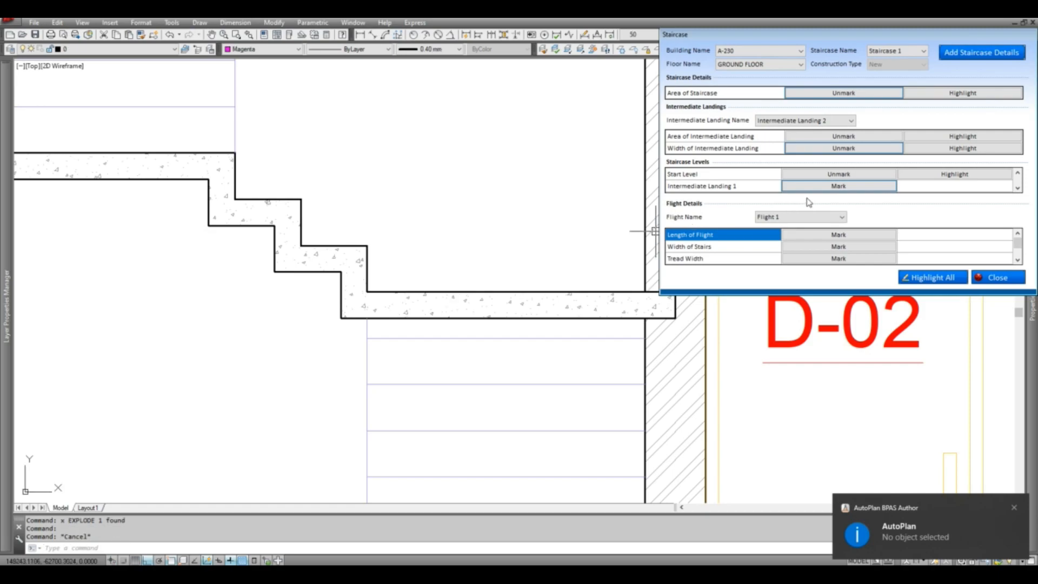
Step: Mark the top edge of the lower landing slab in the section as the level of Intermediate Landing 1
click(839, 186)
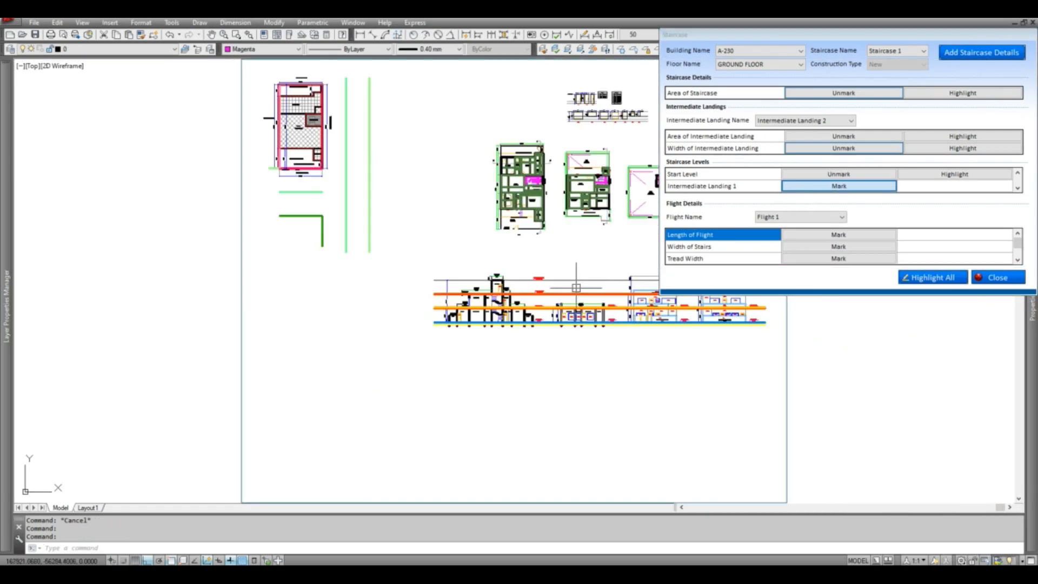
scroll(527, 315, up, 5)
scroll(594, 324, up, 5)
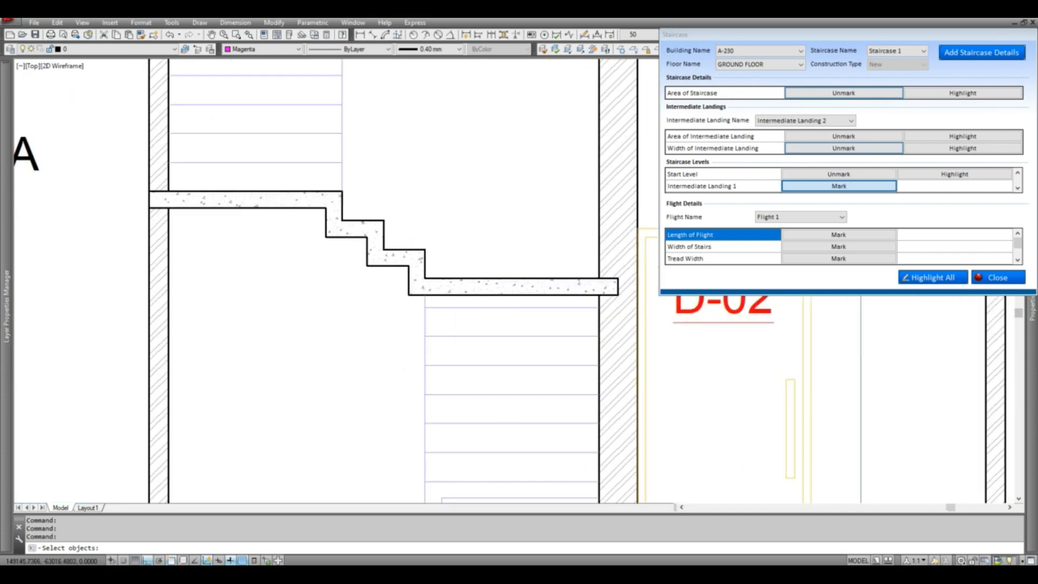
click(546, 255)
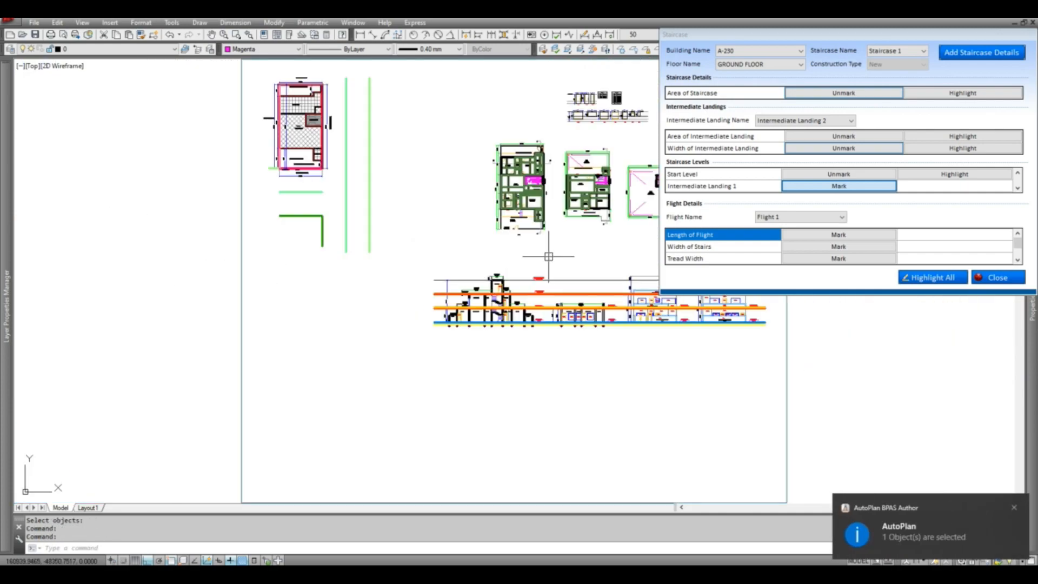
click(870, 185)
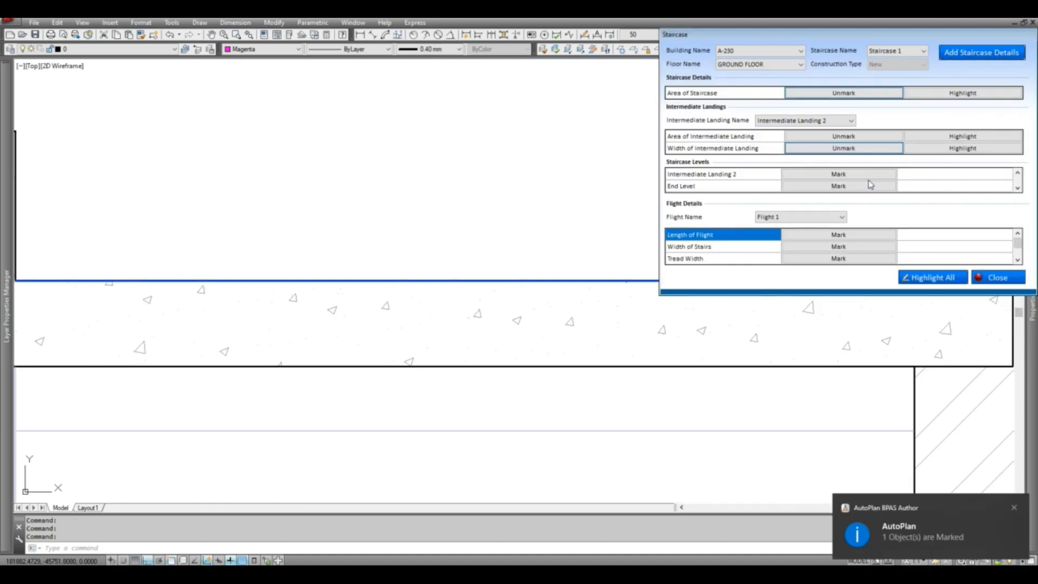
Step: Explode the stepped top outline of the upper landing slab beside the Puja room in the section
click(867, 175)
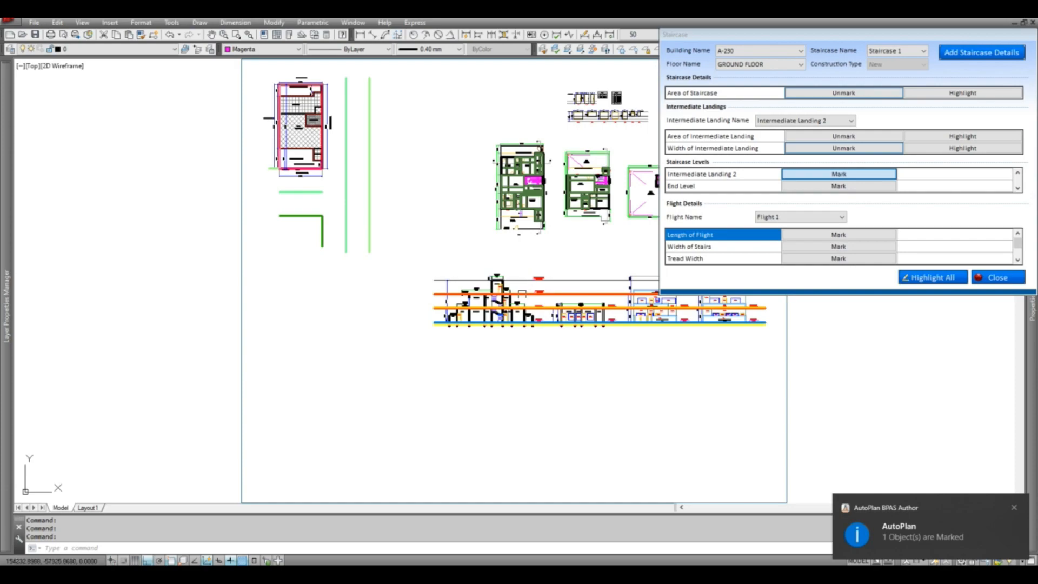
scroll(513, 312, up, 6)
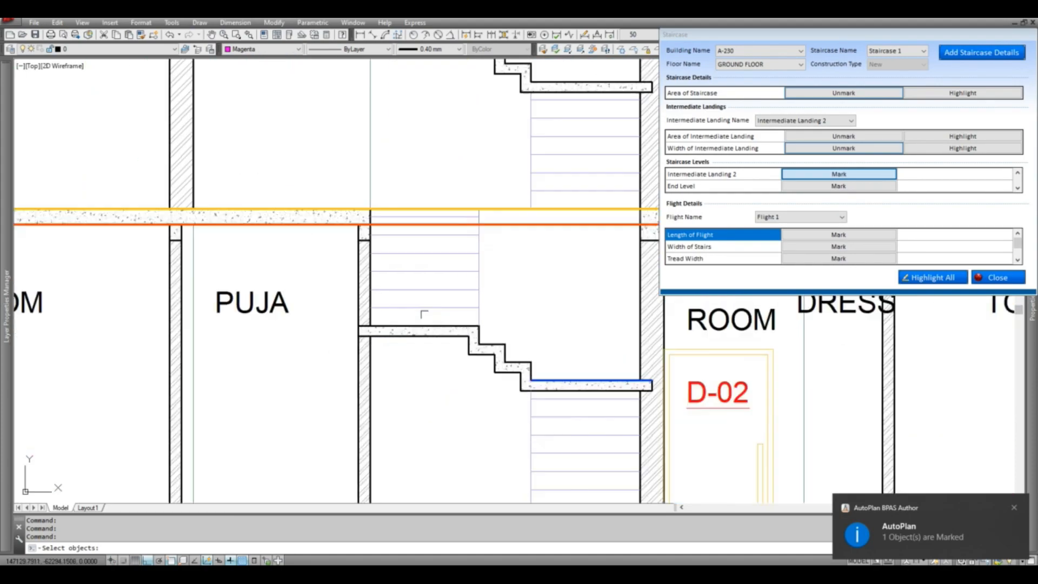
scroll(424, 314, up, 6)
click(468, 348)
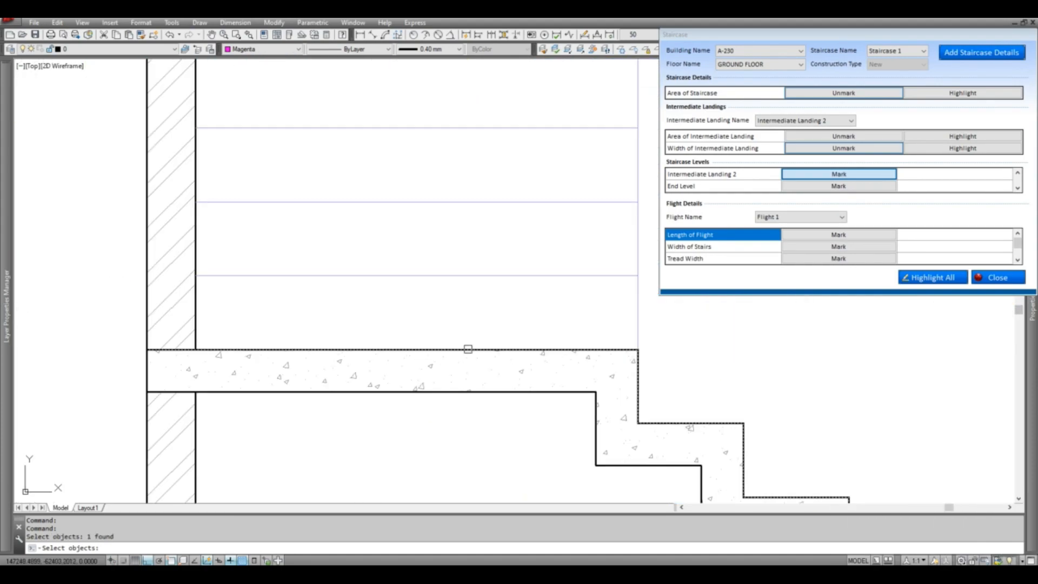
key(Escape)
scroll(412, 227, down, 4)
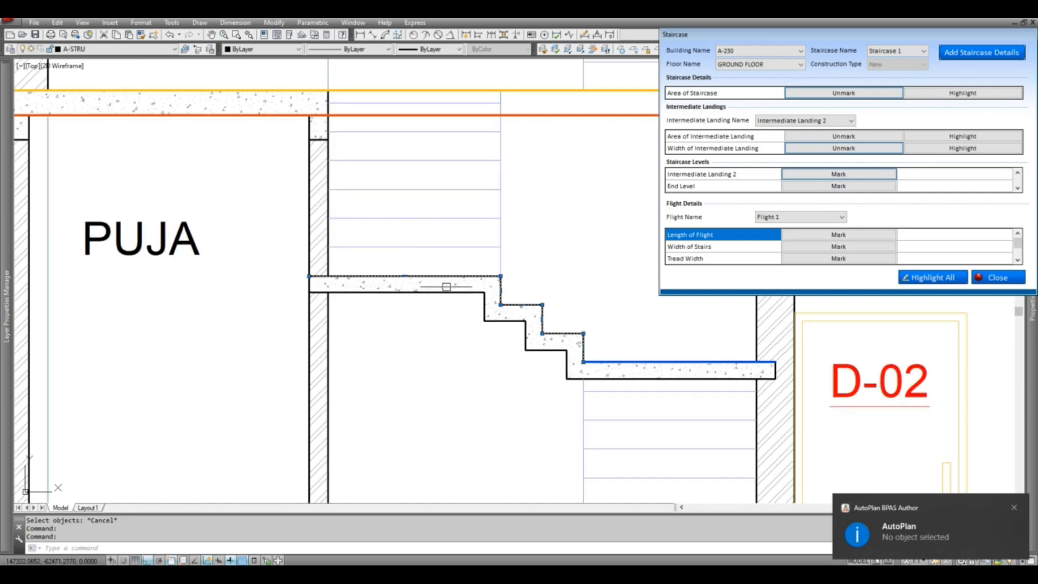
text(x)
key(Return)
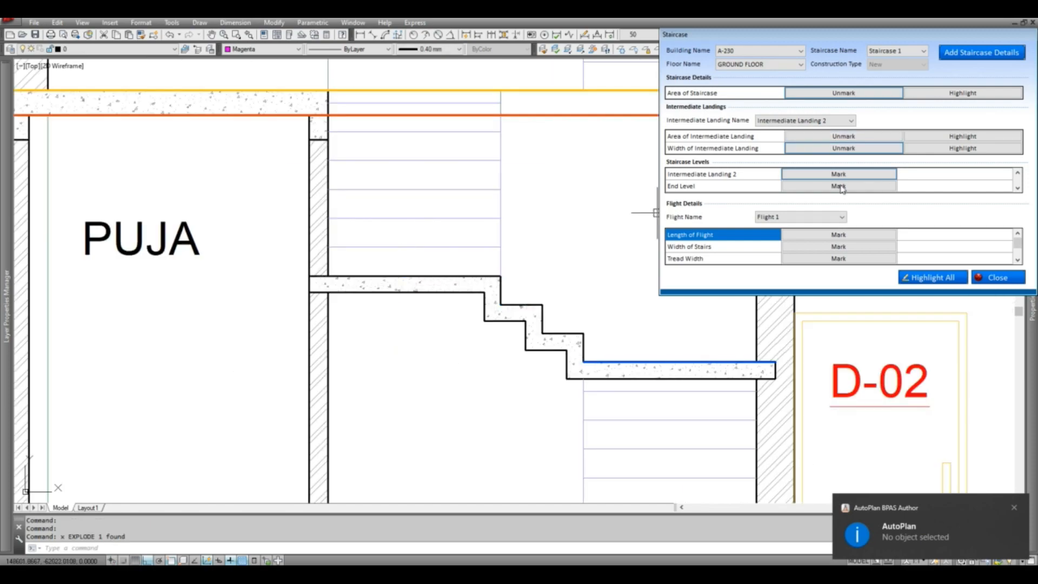
Step: Mark the top edge of the upper landing slab in the section as the level of Intermediate Landing 2
click(841, 176)
middle_click(469, 273)
middle_click(469, 273)
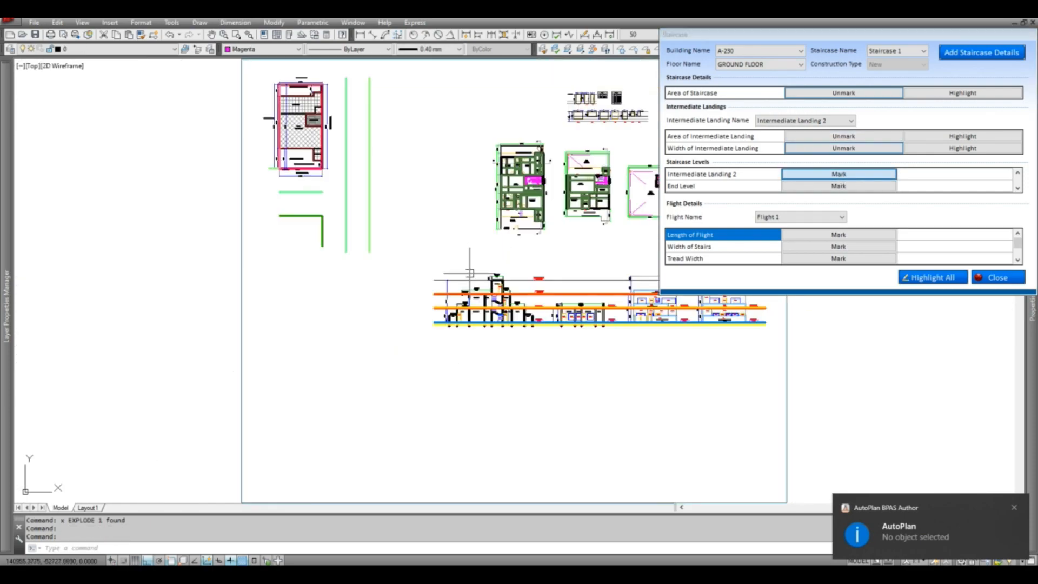
scroll(469, 273, up, 10)
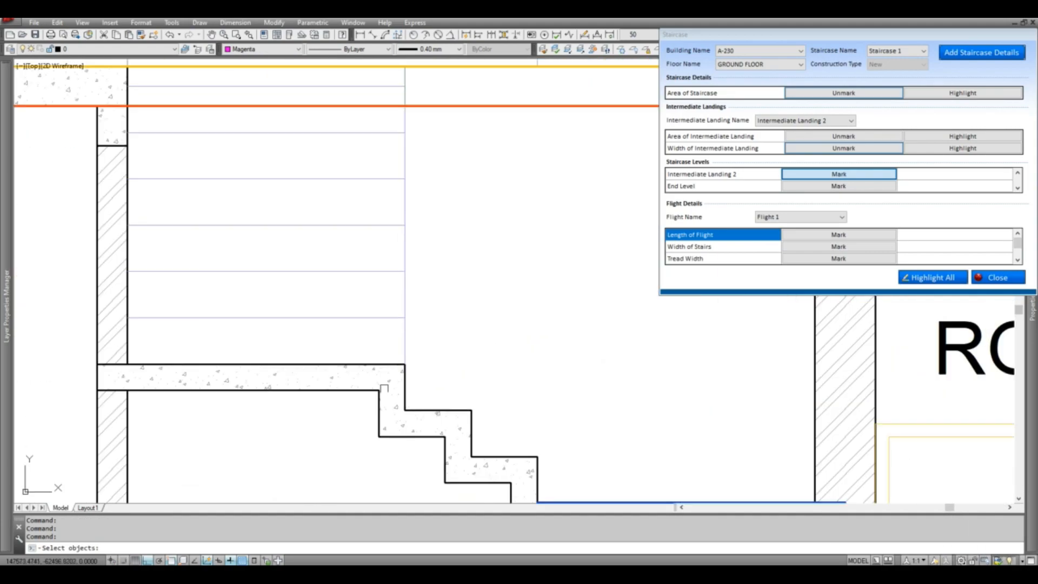
click(382, 378)
key(Return)
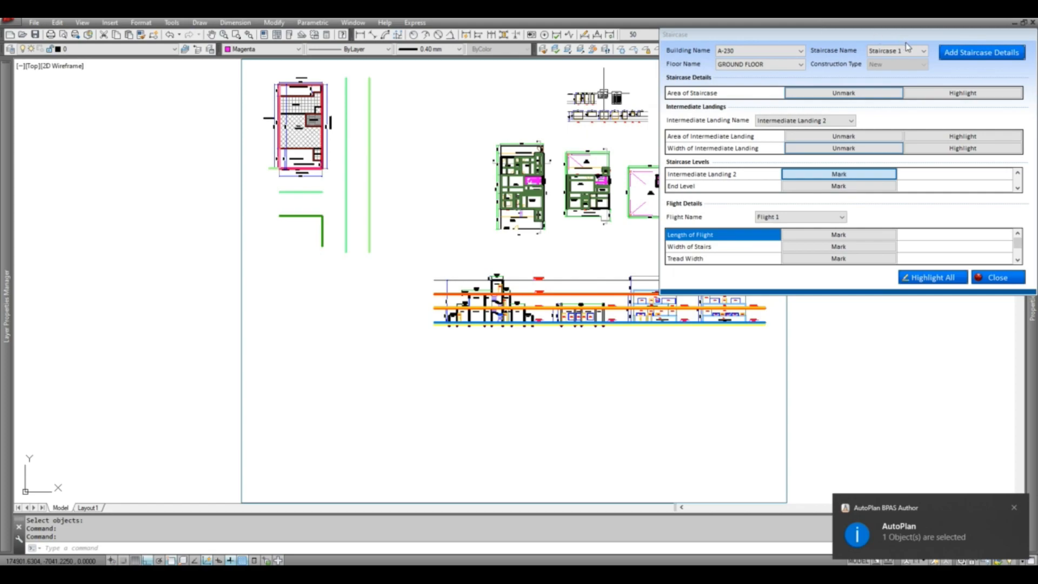
click(838, 174)
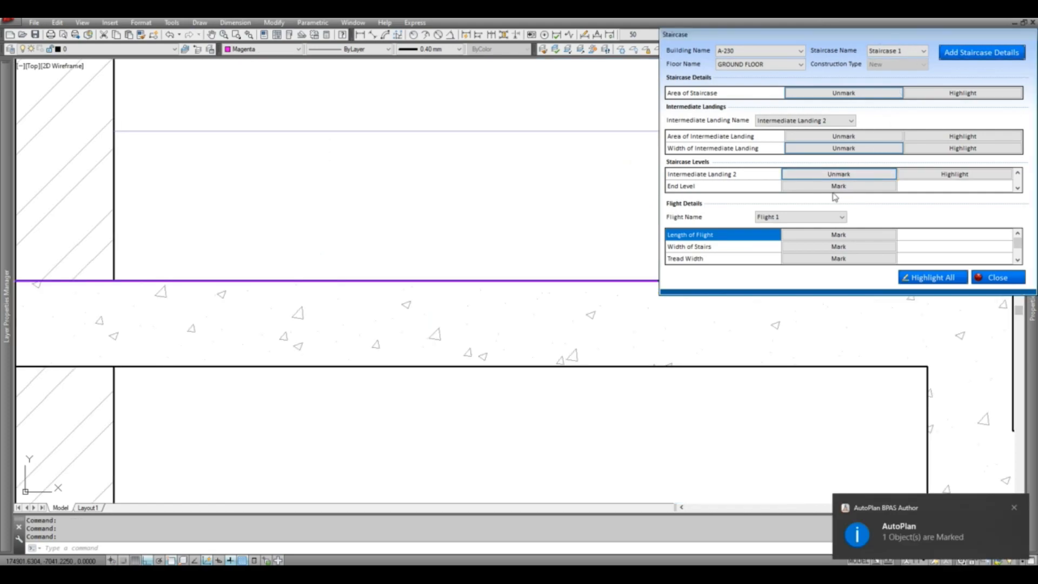
click(838, 186)
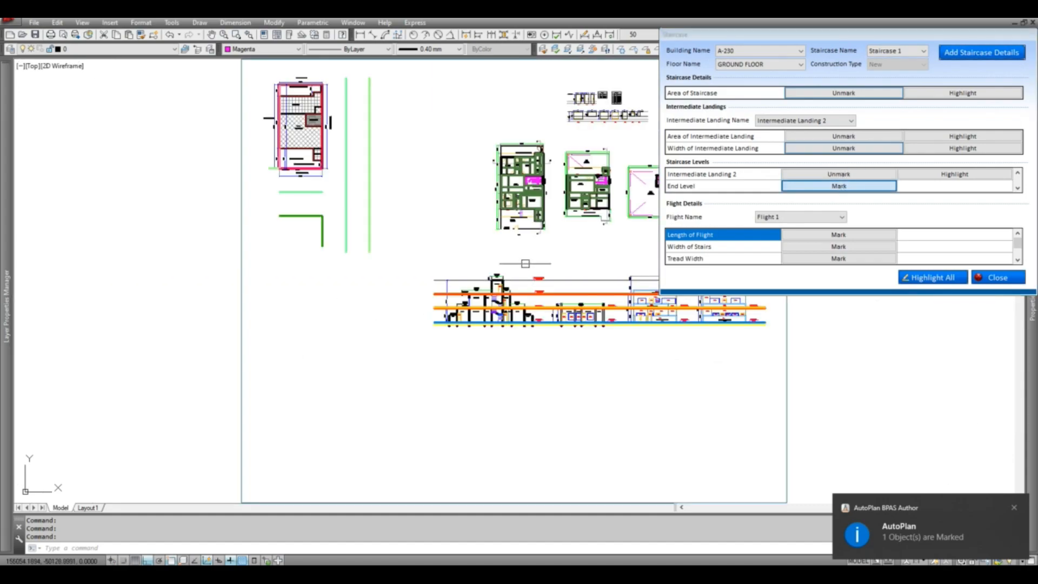
scroll(495, 252, up, 5)
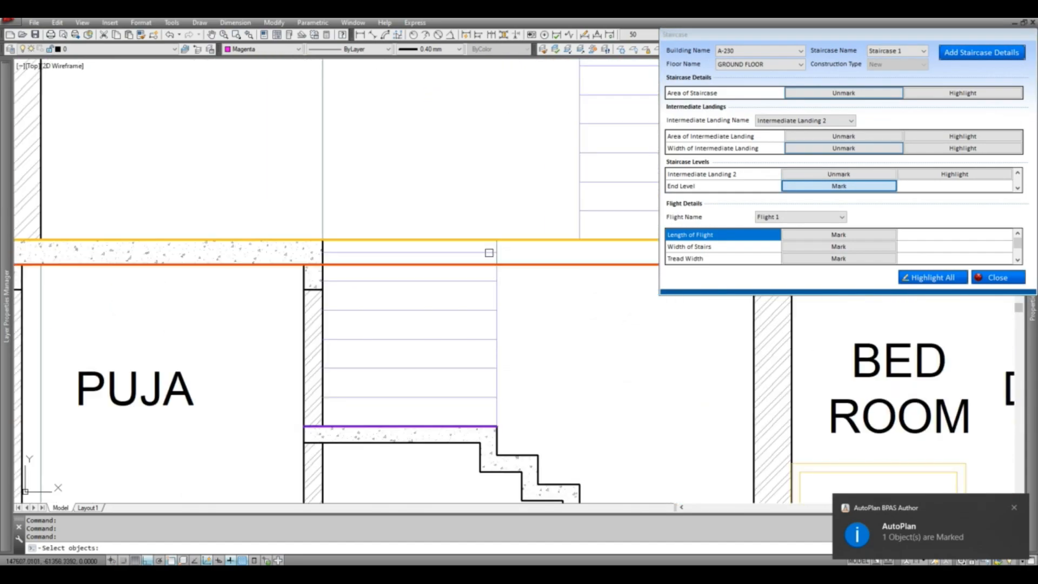
click(519, 235)
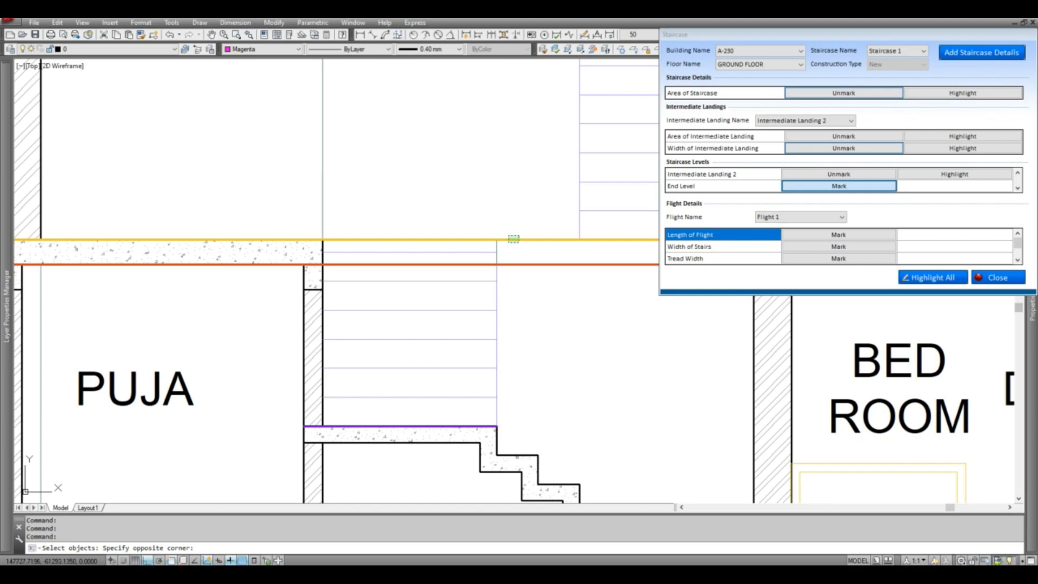
click(509, 241)
key(Escape)
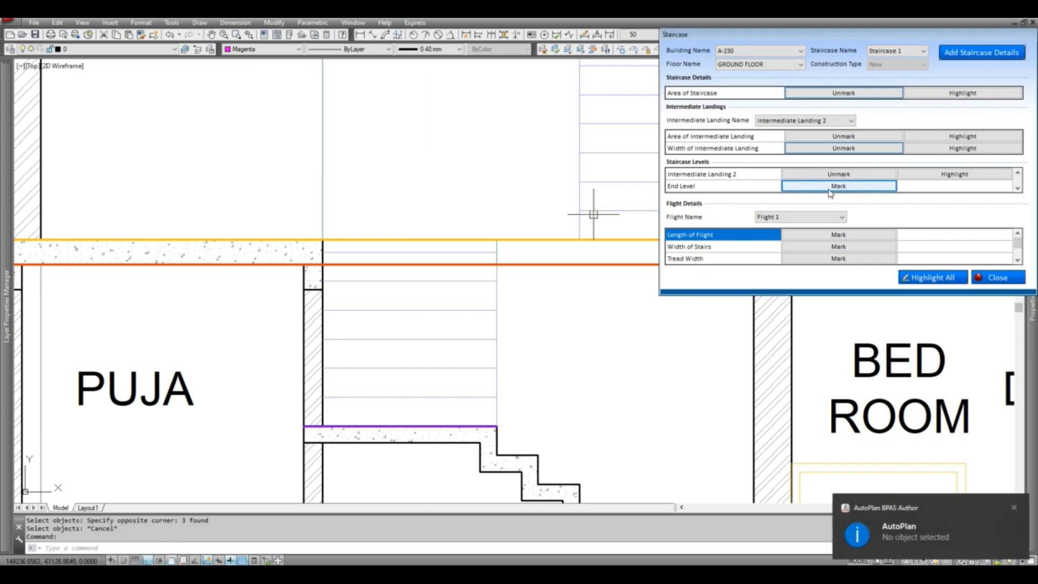
Step: Mark the top line of the floor slab above Intermediate Landing 2 in the section as the End Level and close the staircase form
click(838, 186)
scroll(483, 256, up, 6)
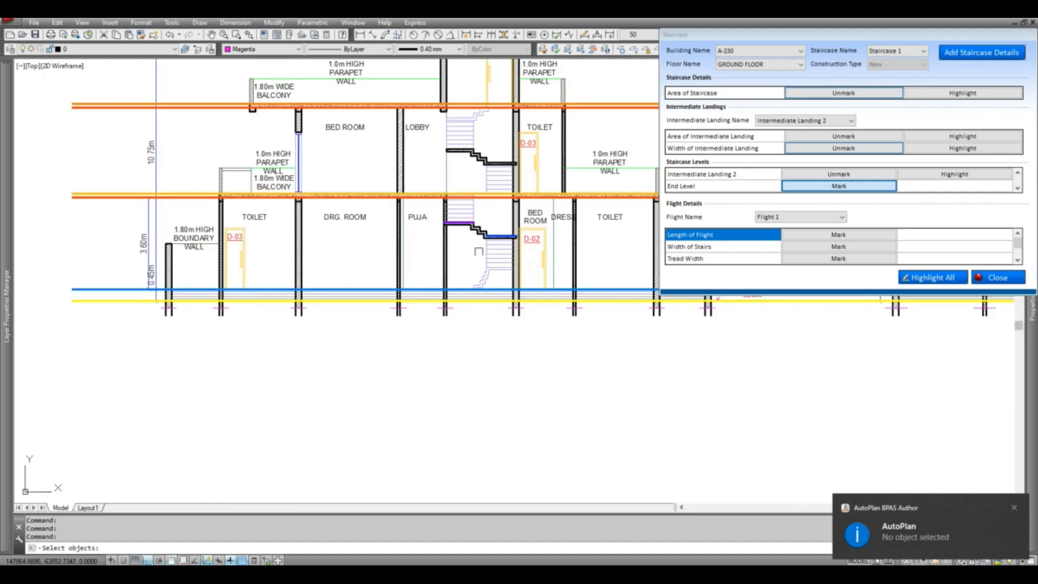
scroll(478, 251, up, 5)
scroll(454, 216, down, 3)
scroll(443, 179, up, 7)
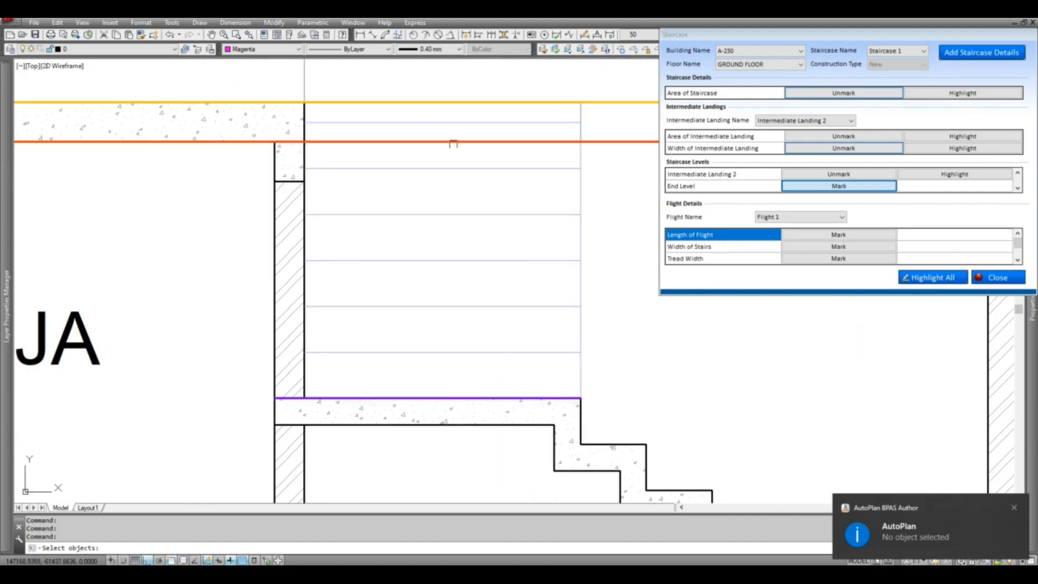
click(481, 98)
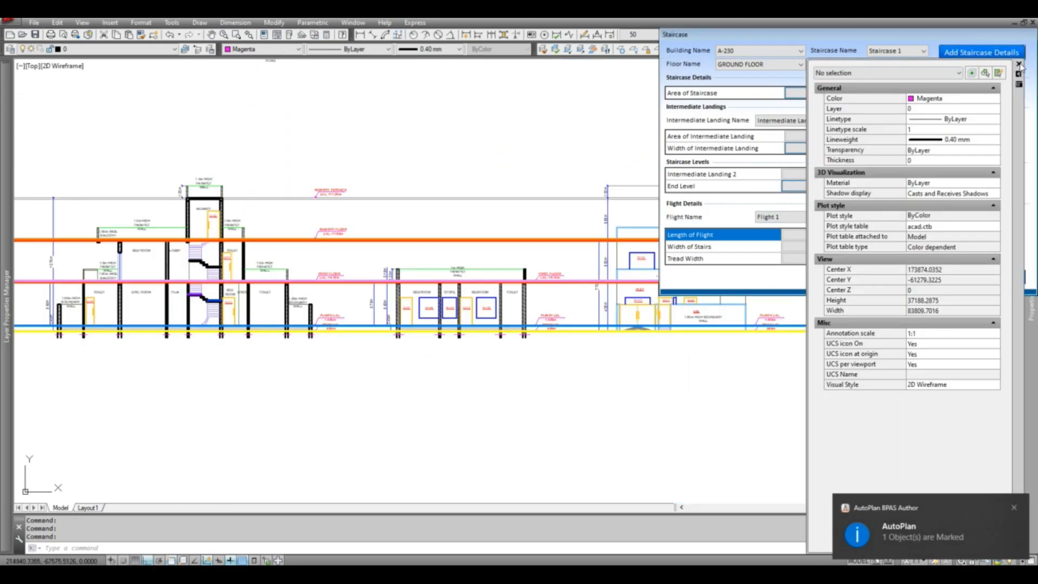
click(996, 279)
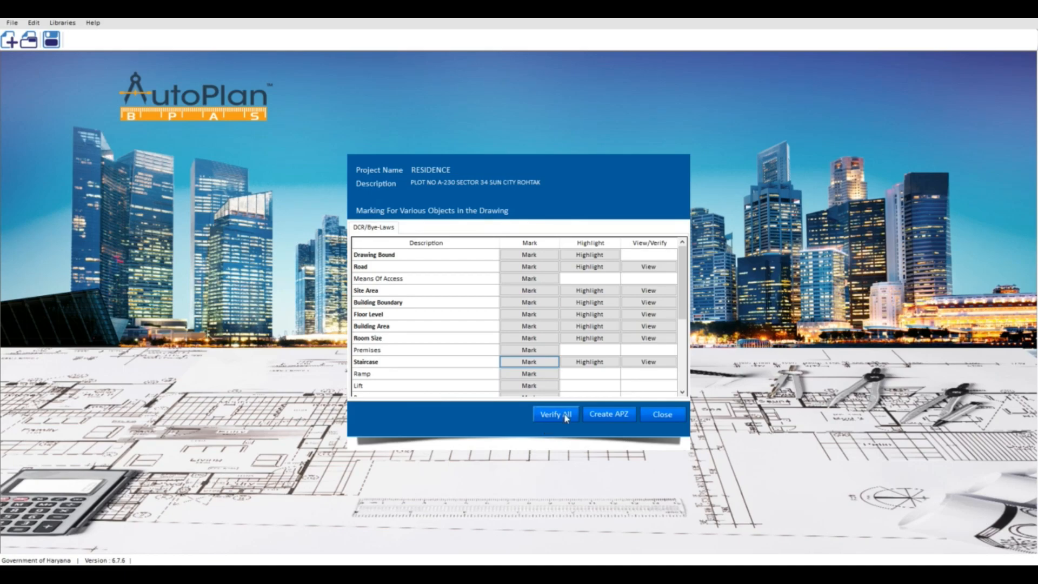
Step: Reopen the Staircase marking form and mark the curved inner stairwell line in the ground-floor plan as Flight 1's Length of Flight
click(530, 361)
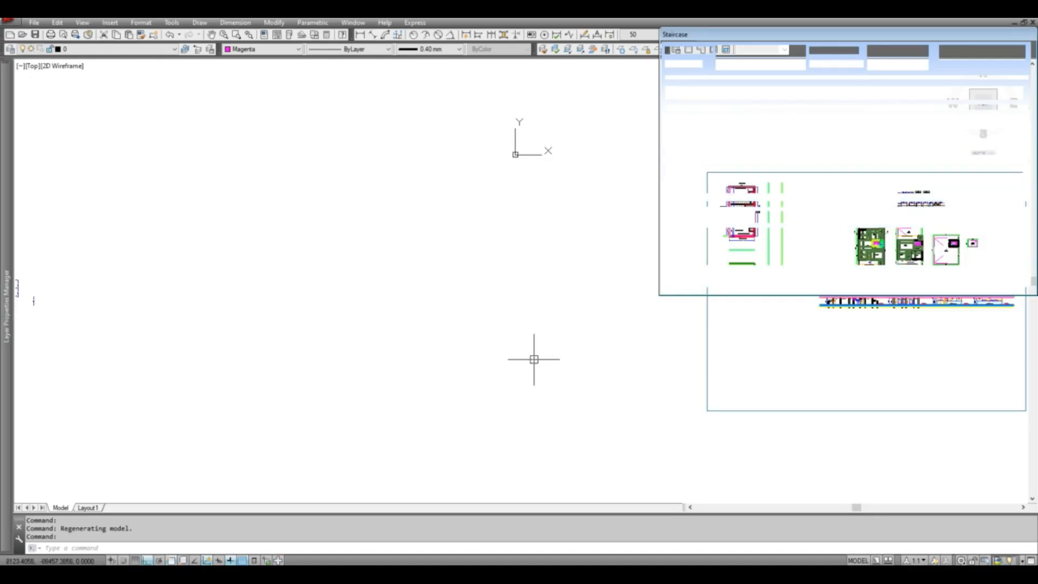
click(802, 240)
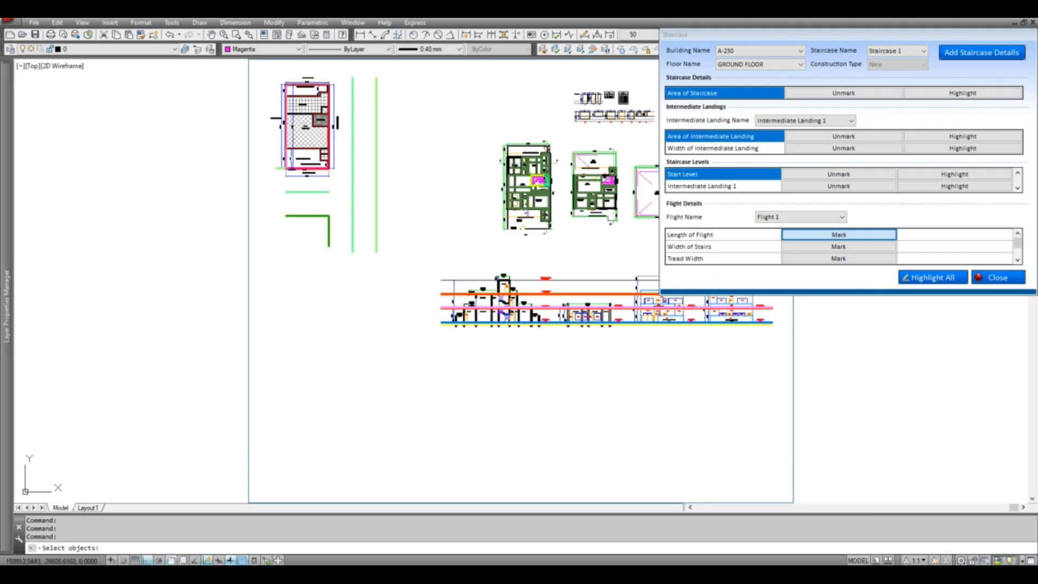
scroll(553, 177, up, 10)
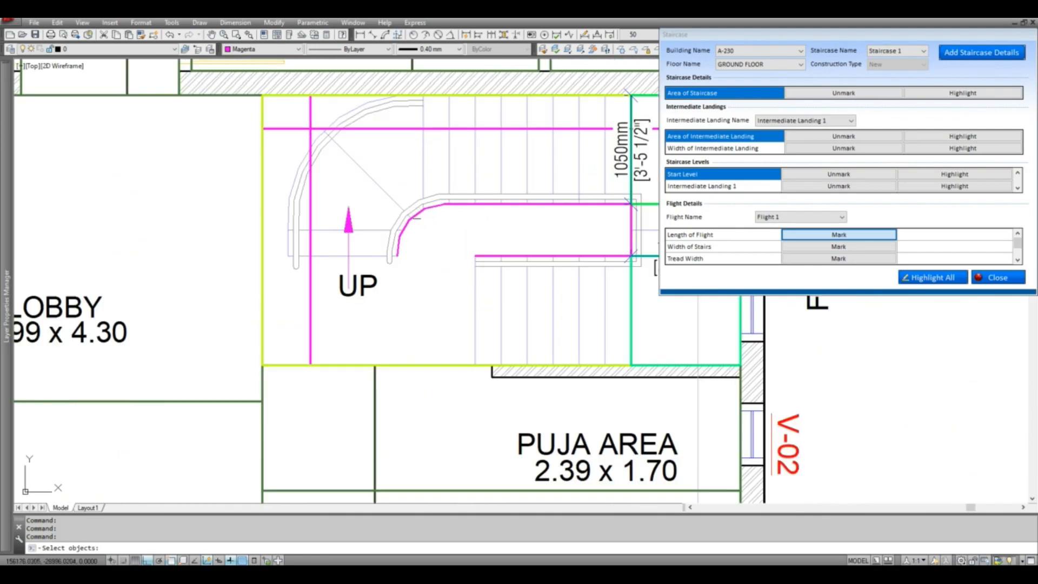
click(416, 215)
key(Return)
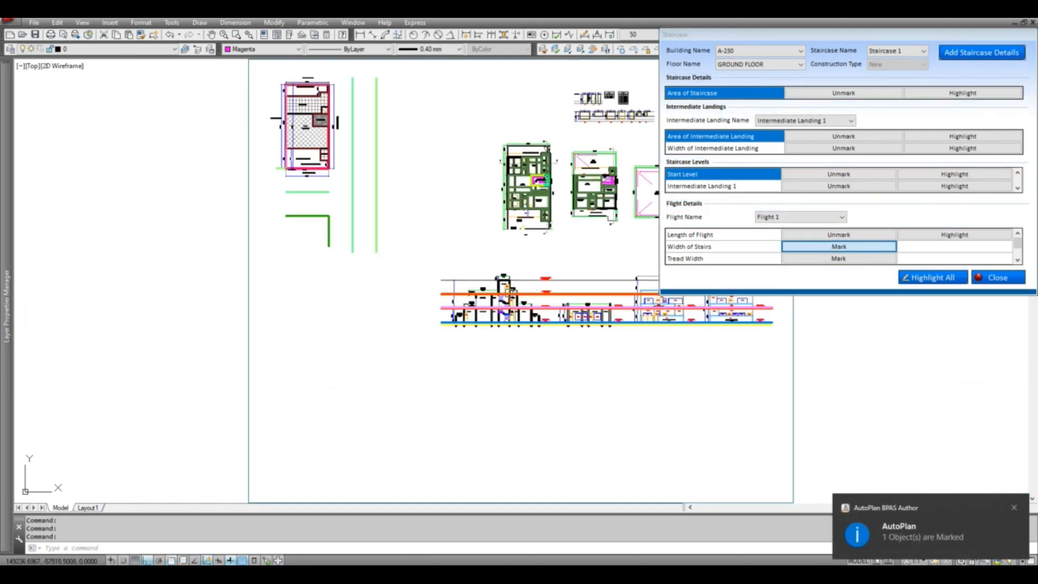
Step: Mark a step line of the first flight in the ground-floor plan as Flight 1's Width of Stairs
scroll(530, 187, up, 5)
middle_drag(528, 187, 506, 205)
scroll(624, 109, up, 4)
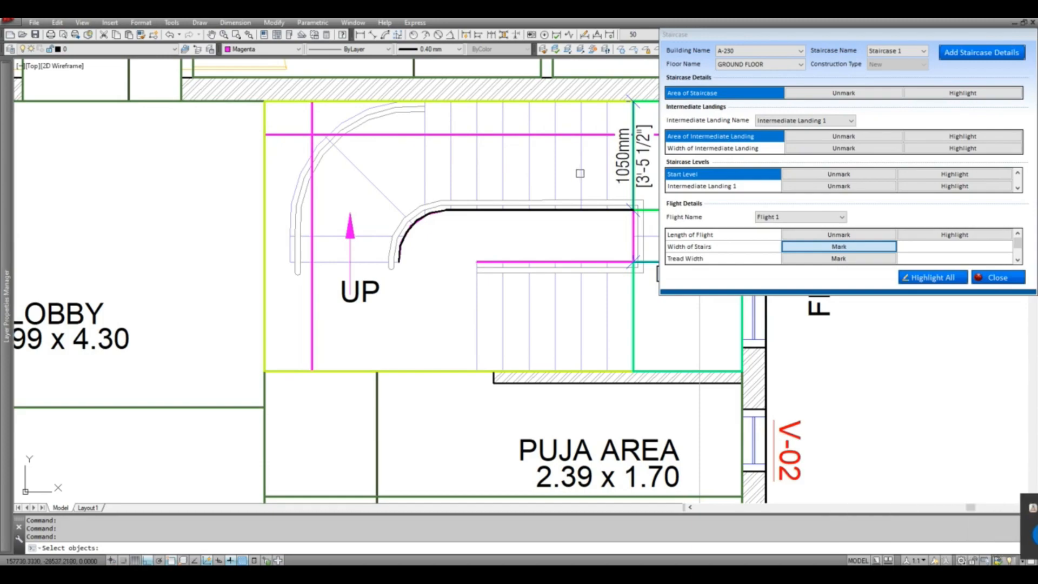
click(581, 174)
scroll(581, 174, up, 4)
key(Return)
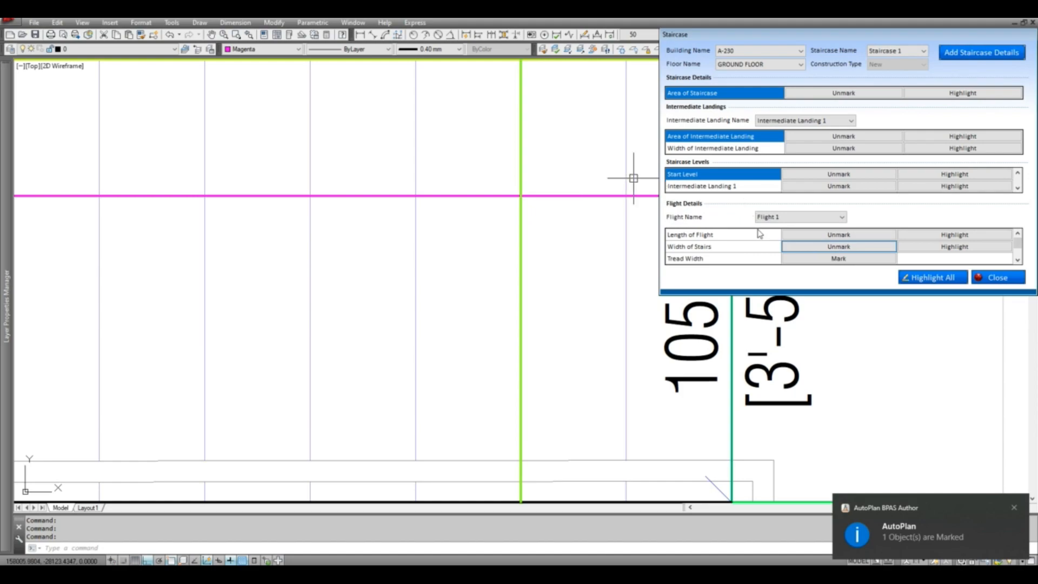
Step: Mark the lower horizontal step edge between the two landings in the section as Flight 1's Tread Width
click(792, 260)
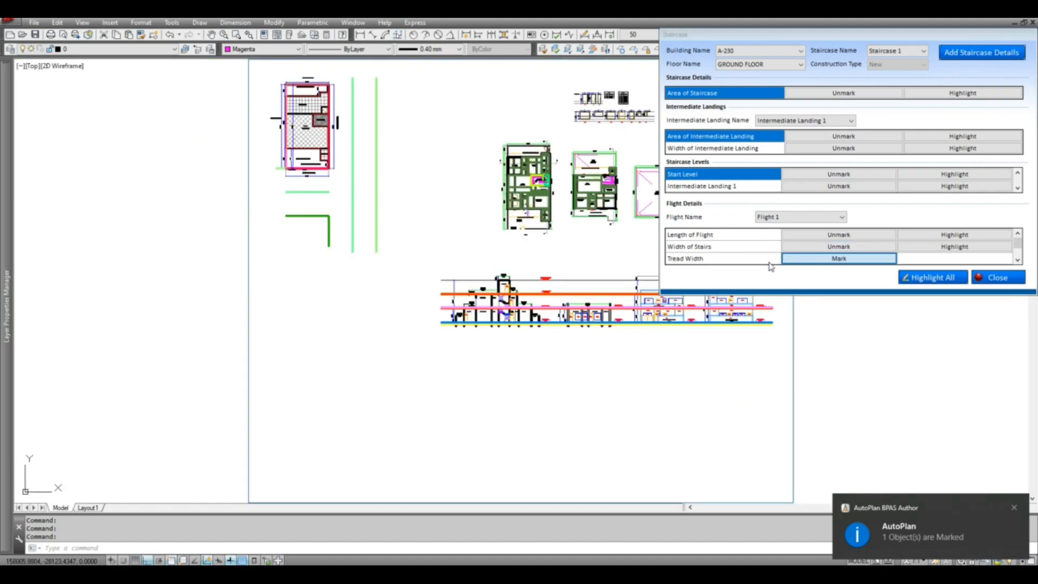
scroll(488, 383, up, 5)
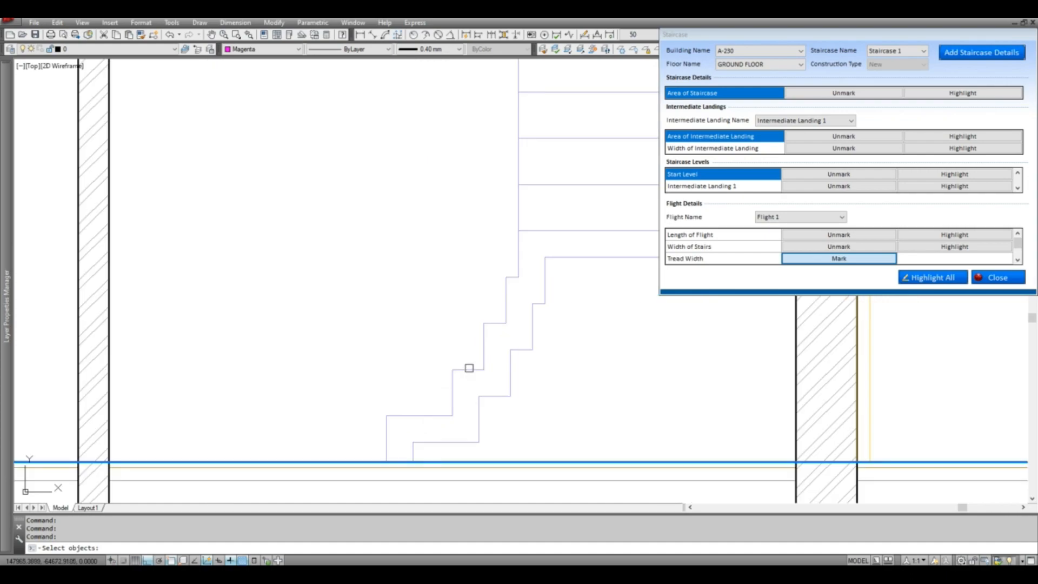
scroll(465, 376, down, 3)
scroll(448, 268, up, 8)
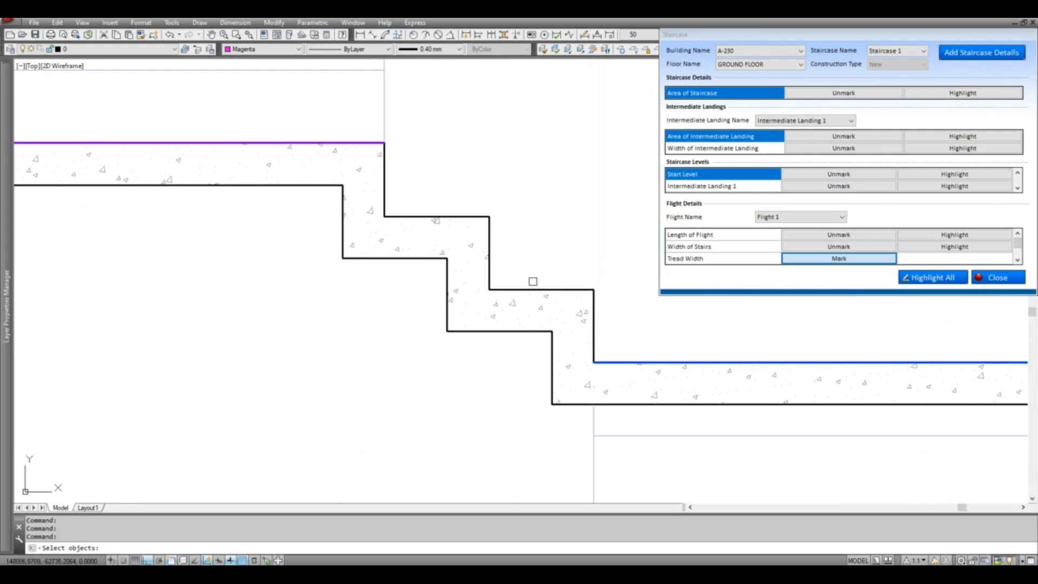
click(535, 290)
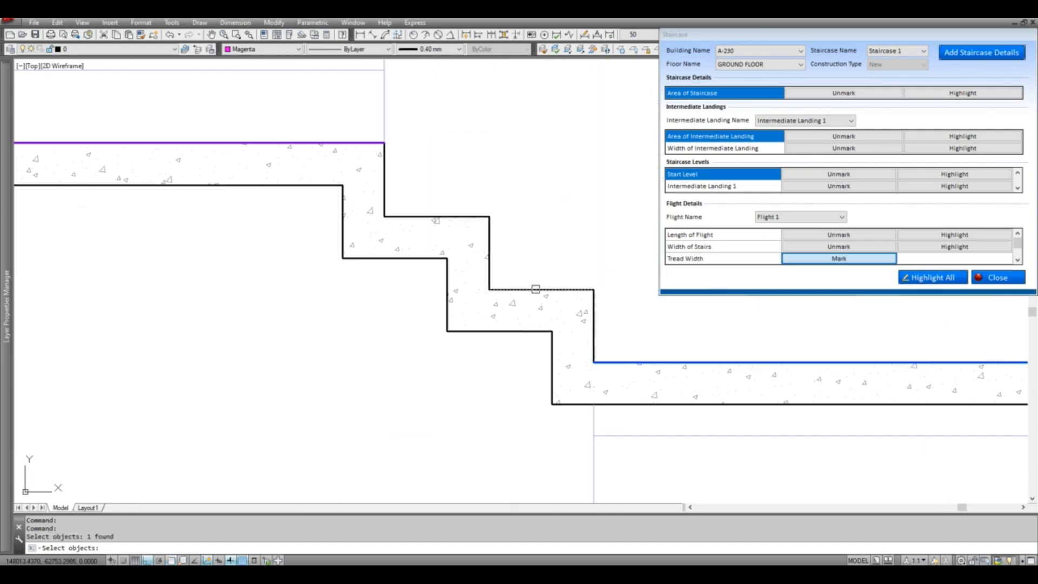
key(Return)
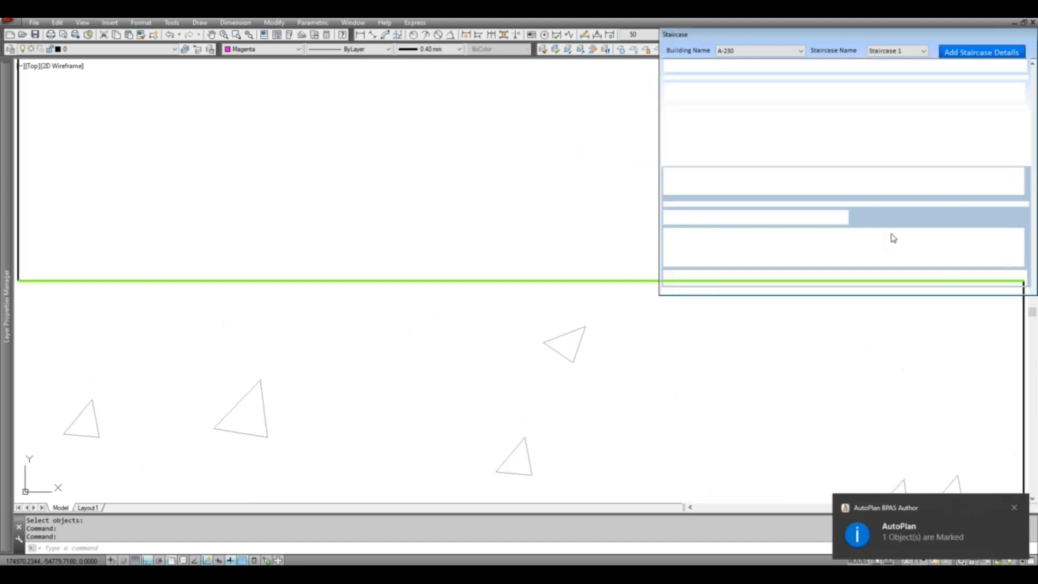
Step: Mark the vertical step edge directly above the marked tread in the section as Flight 1's Riser Height
scroll(889, 240, down, 1)
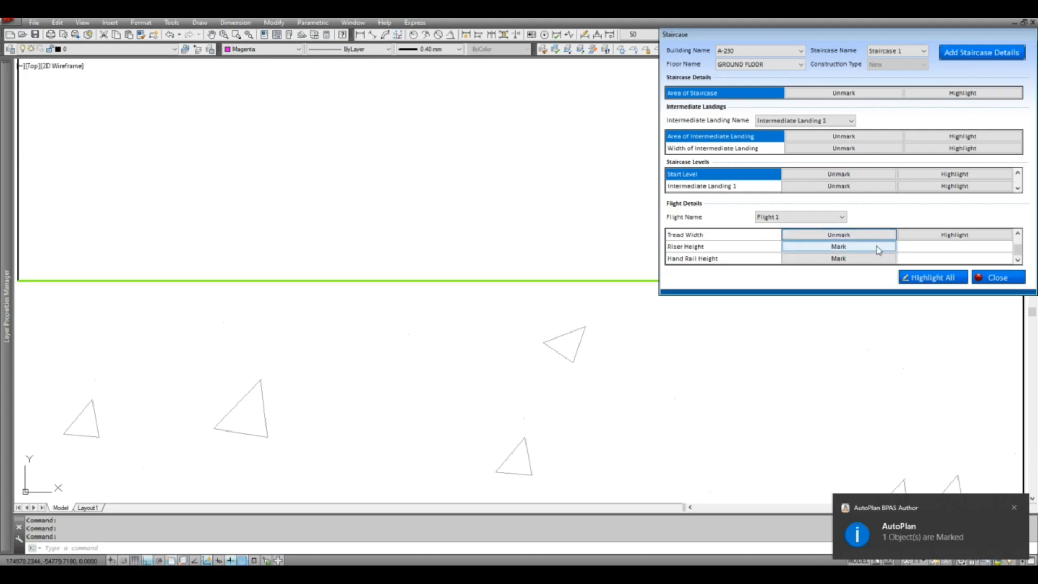
click(838, 248)
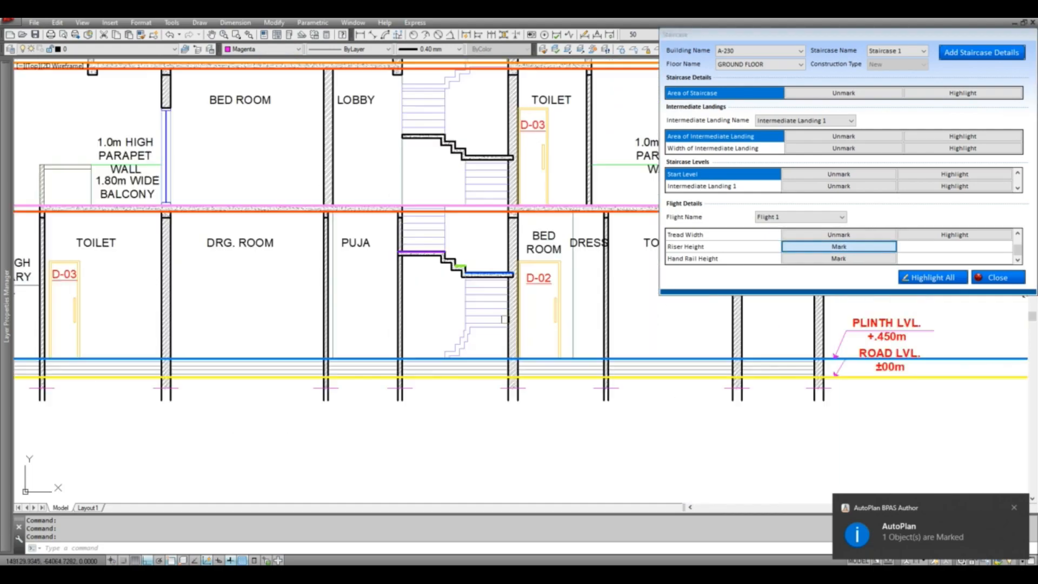
scroll(452, 242, up, 10)
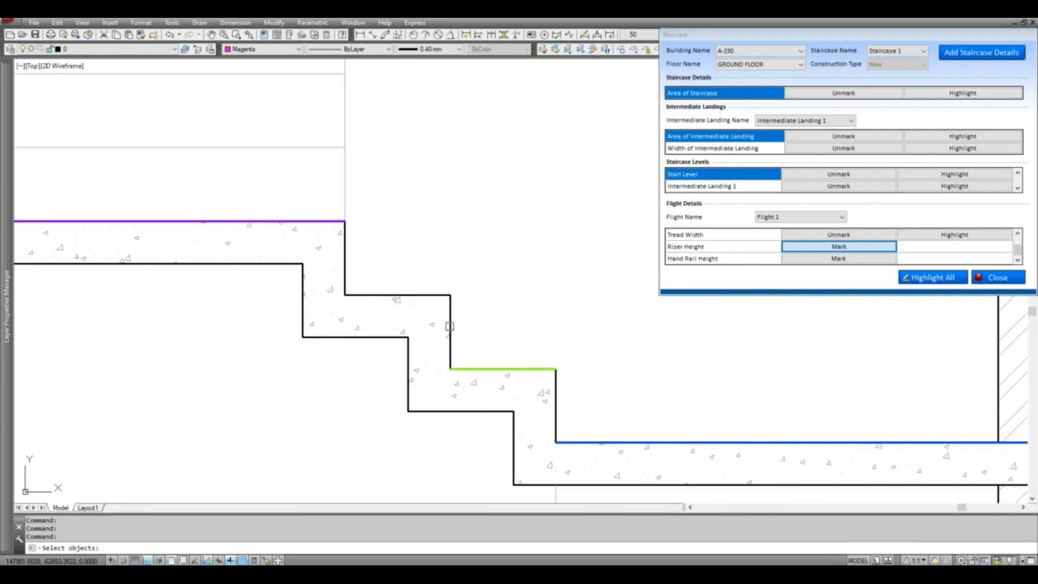
click(449, 326)
key(Return)
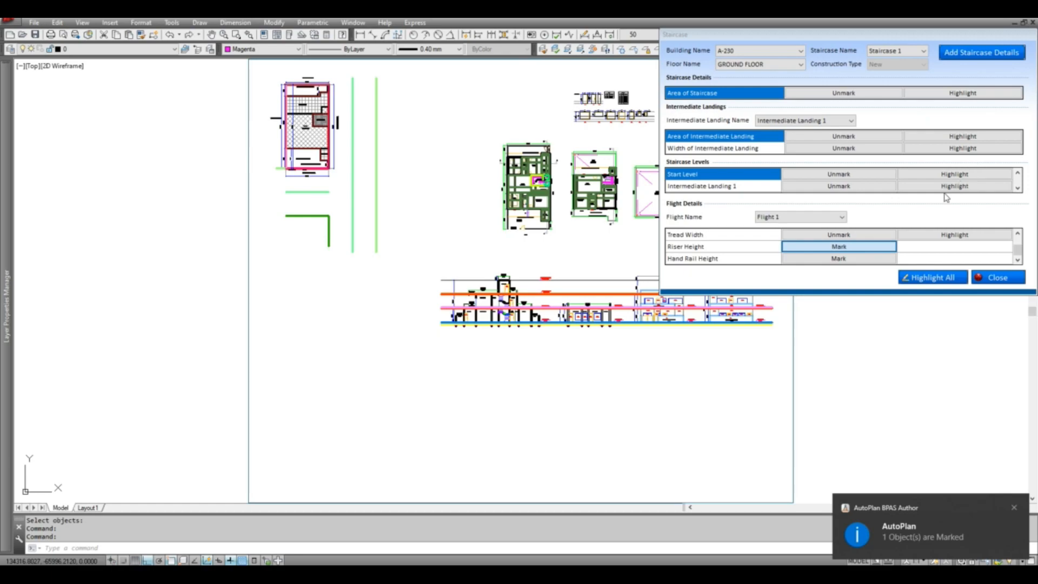
Step: Mark Flight 1's Hand Rail Height by dimensioning the 1.0m high parapet wall beside the first-floor toilet in the section
click(860, 259)
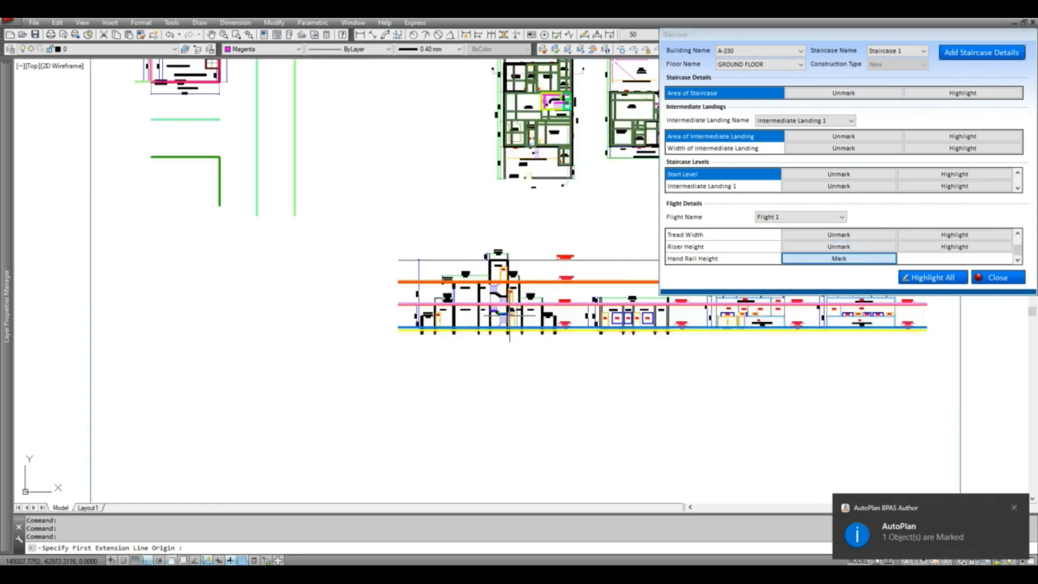
scroll(509, 314, up, 5)
scroll(474, 276, down, 5)
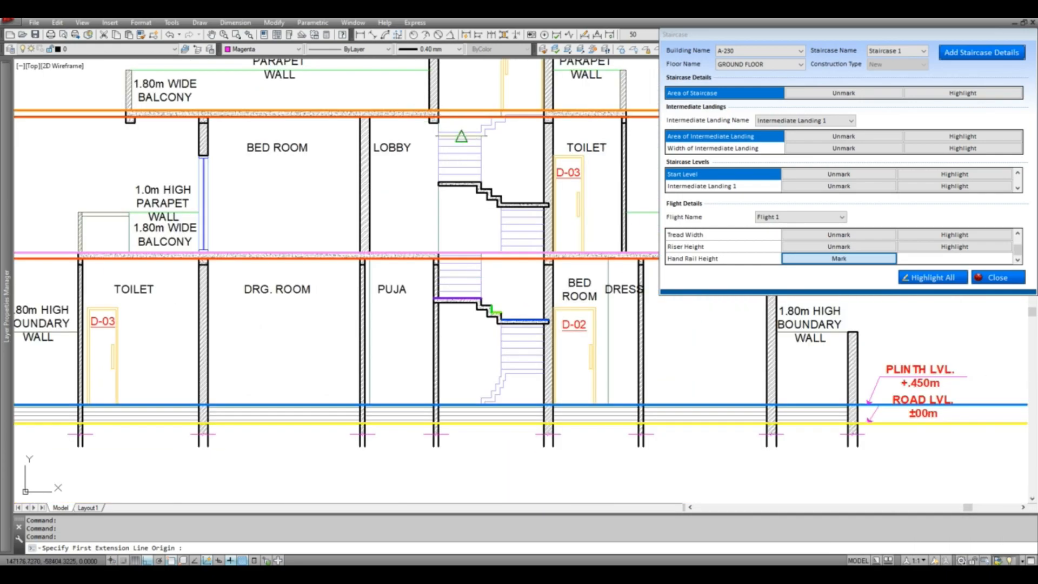
scroll(444, 296, down, 2)
scroll(562, 244, up, 2)
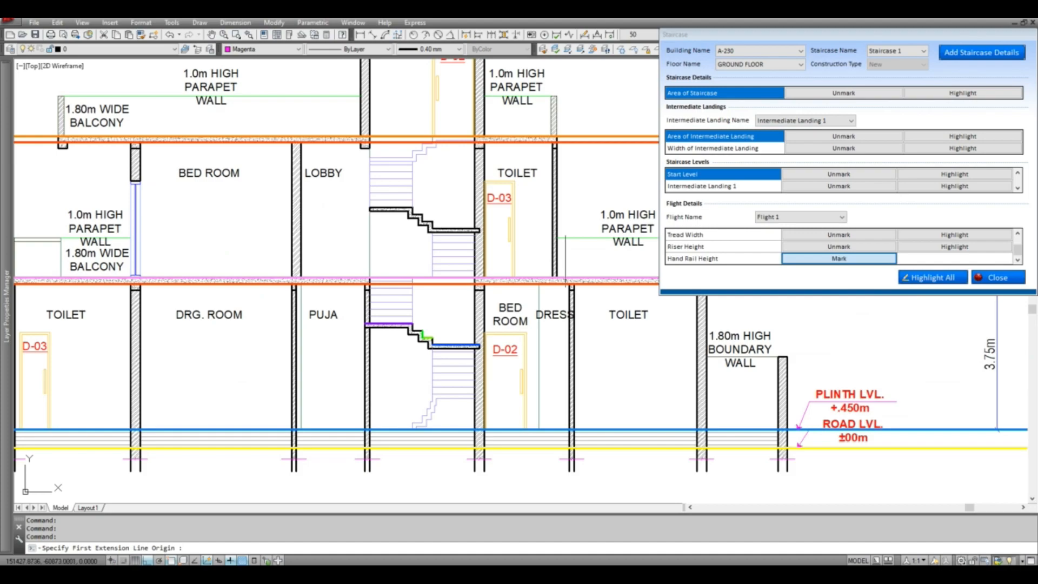
click(556, 237)
click(556, 237)
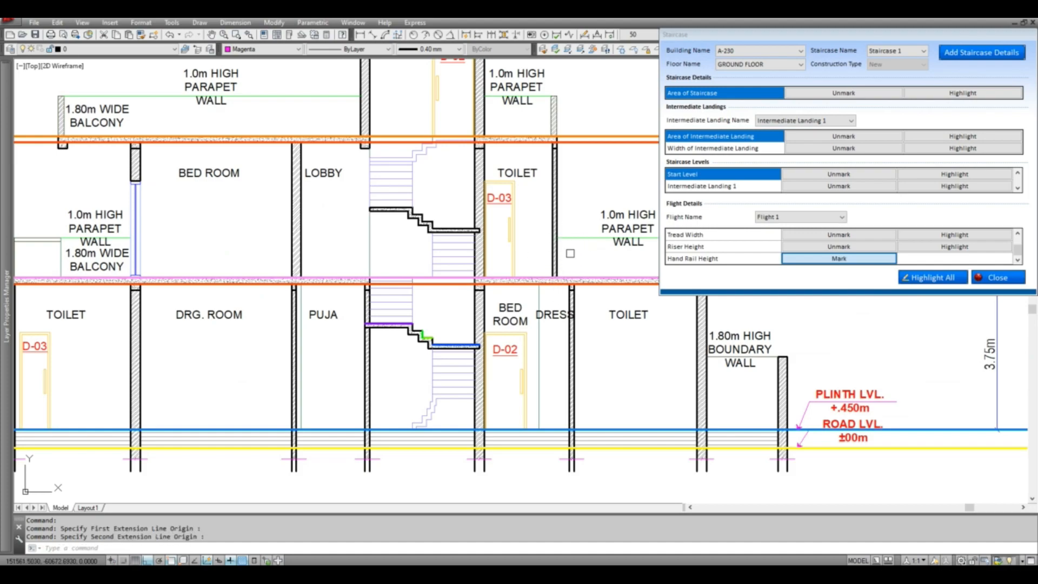
click(571, 253)
click(568, 255)
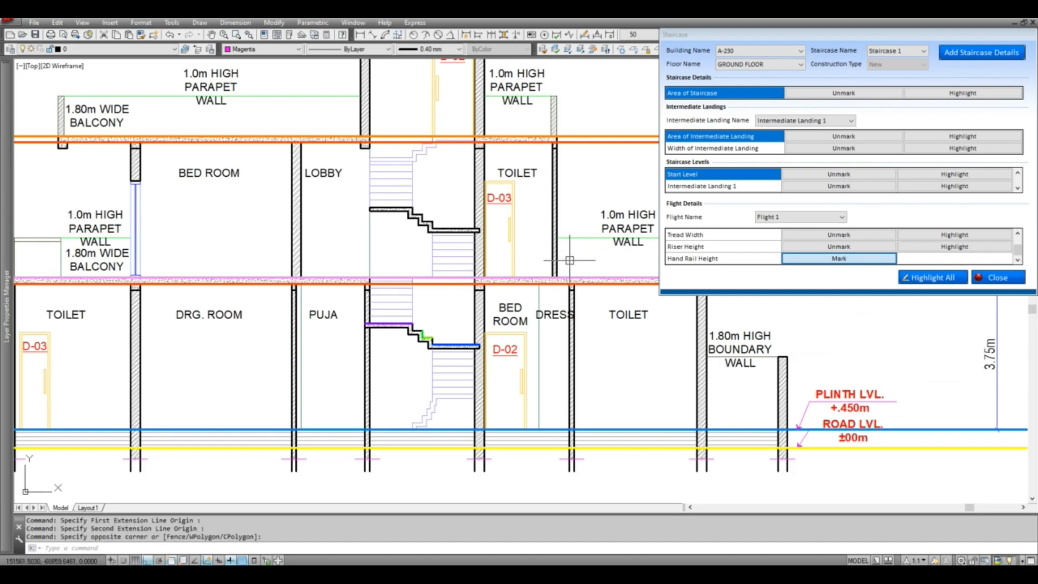
click(564, 254)
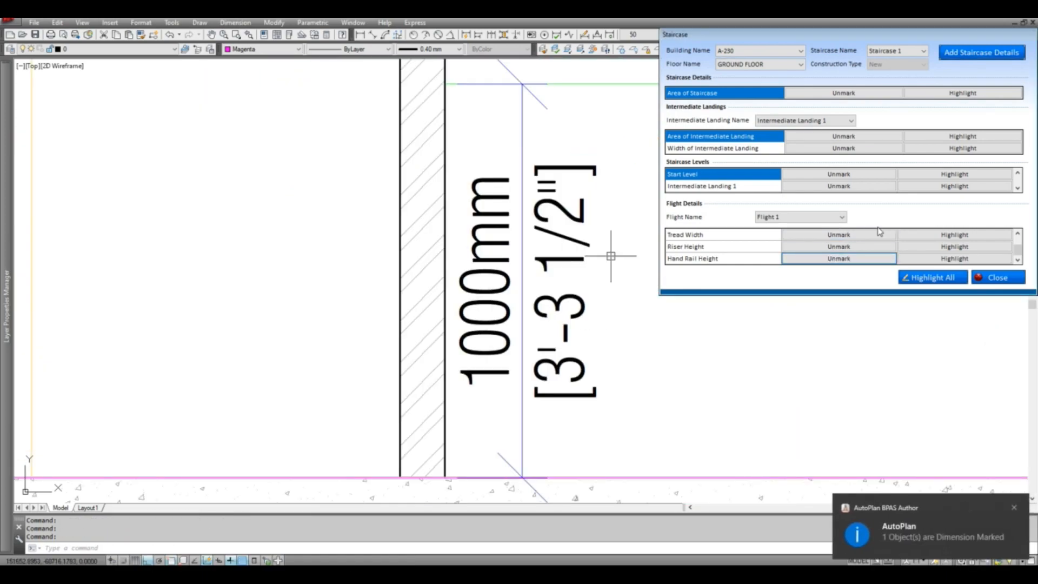
Step: Switch to Flight 2 and mark the short vertical stairwell line between the landings in the plan as its Length of Flight
click(795, 216)
click(795, 235)
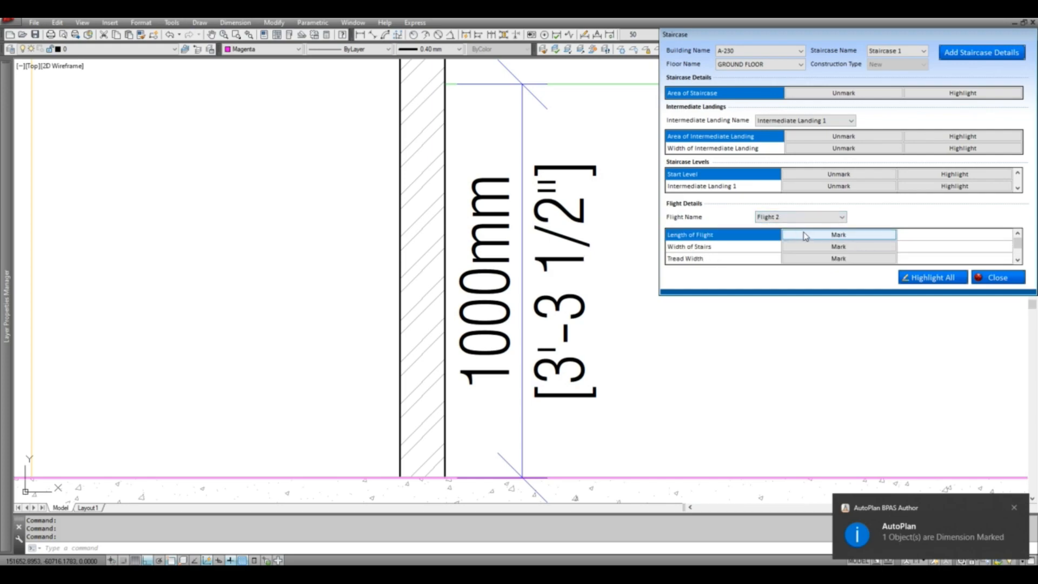
click(838, 235)
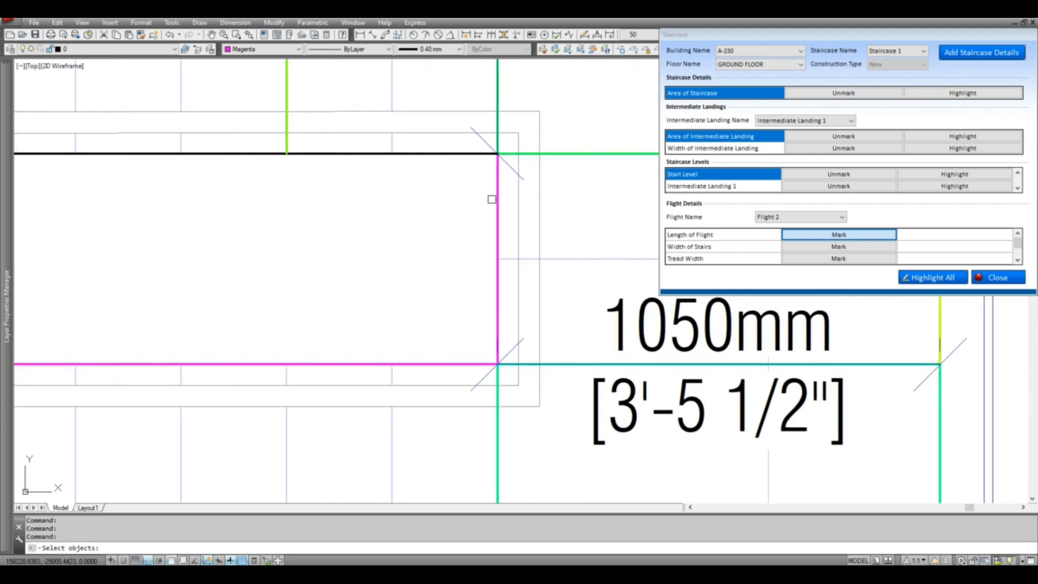
click(498, 202)
key(Return)
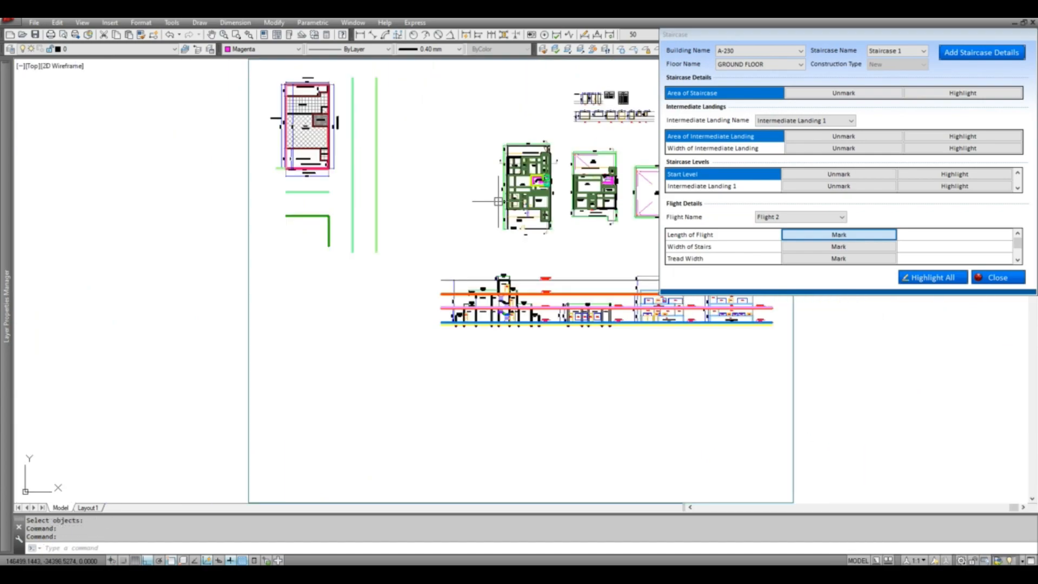
Step: Mark the step line between the two intermediate landings in the plan as Flight 2's Width of Stairs
click(816, 247)
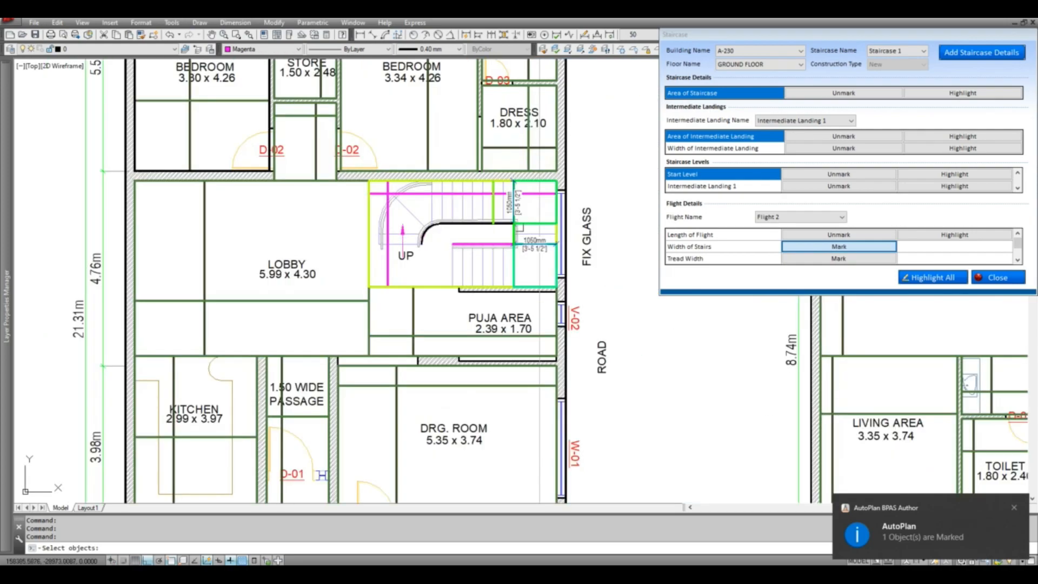
scroll(520, 227, up, 6)
click(512, 251)
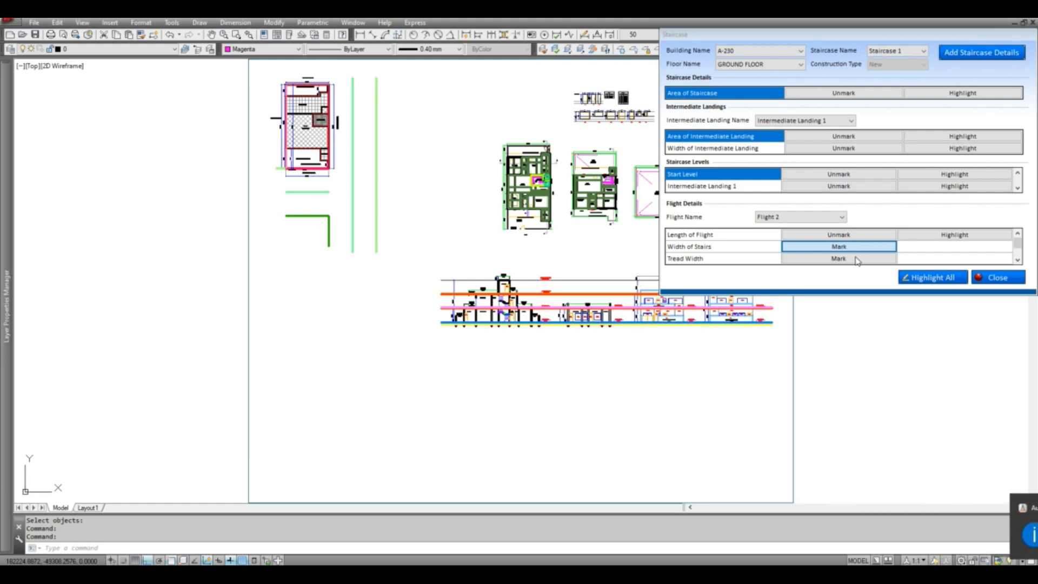
Step: Mark the upper horizontal step edge between the two landings in the section as Flight 2's Tread Width
click(816, 259)
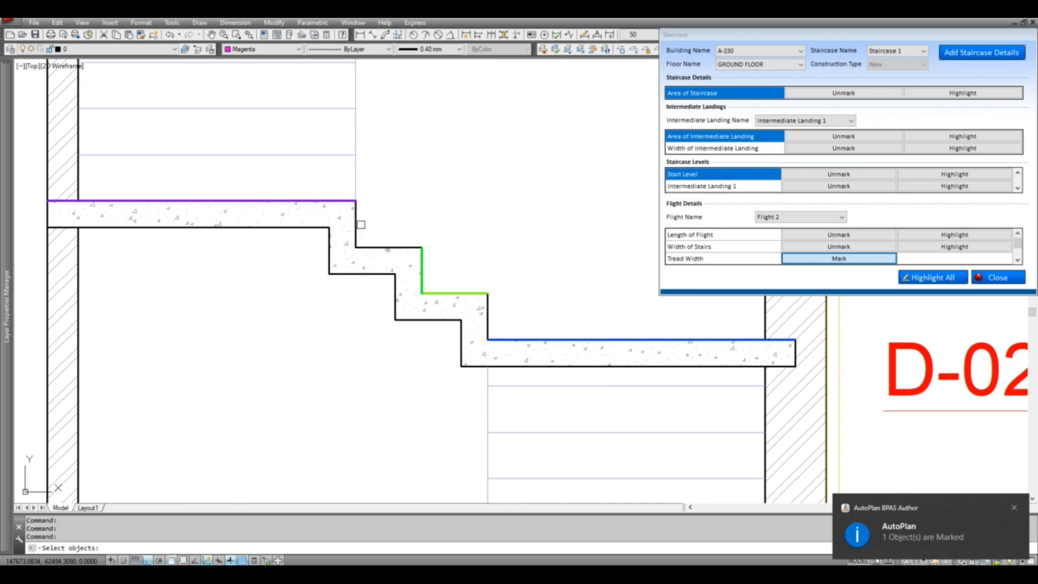
scroll(372, 238, up, 2)
click(383, 250)
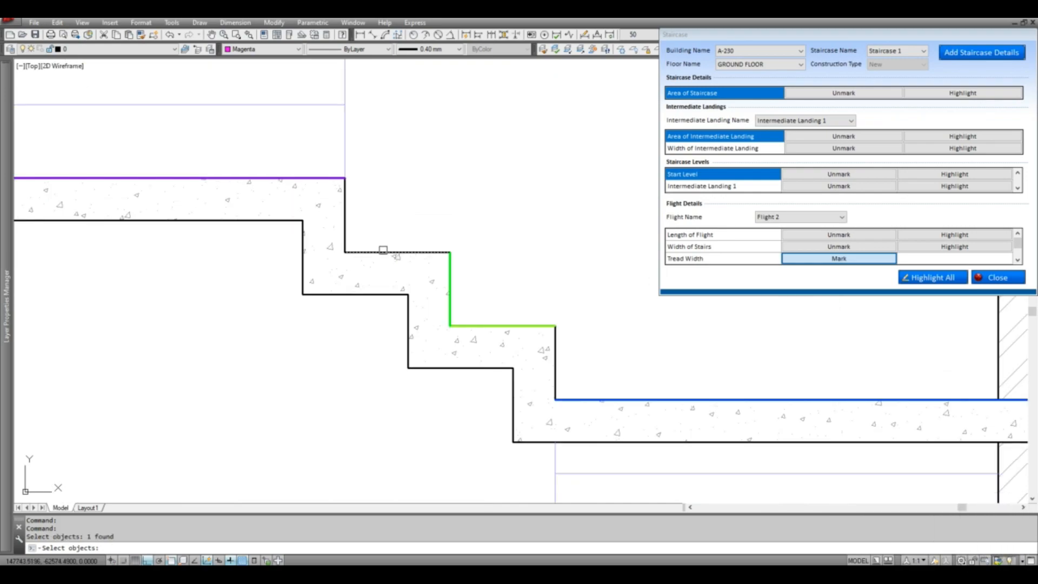
key(Return)
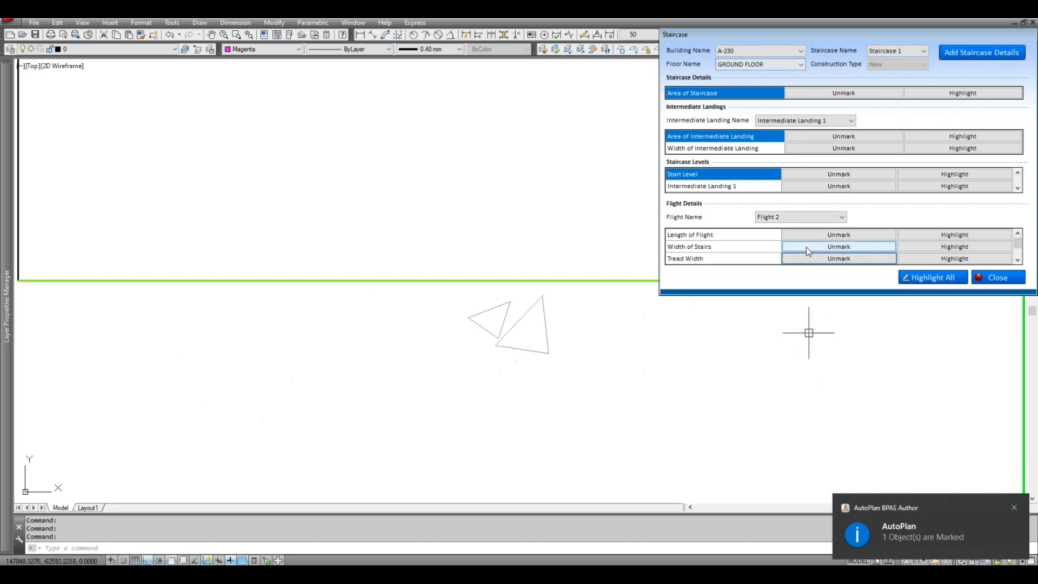
Step: Mark the vertical step edge between the two treads in the section as Flight 2's Riser Height
scroll(815, 246, down, 1)
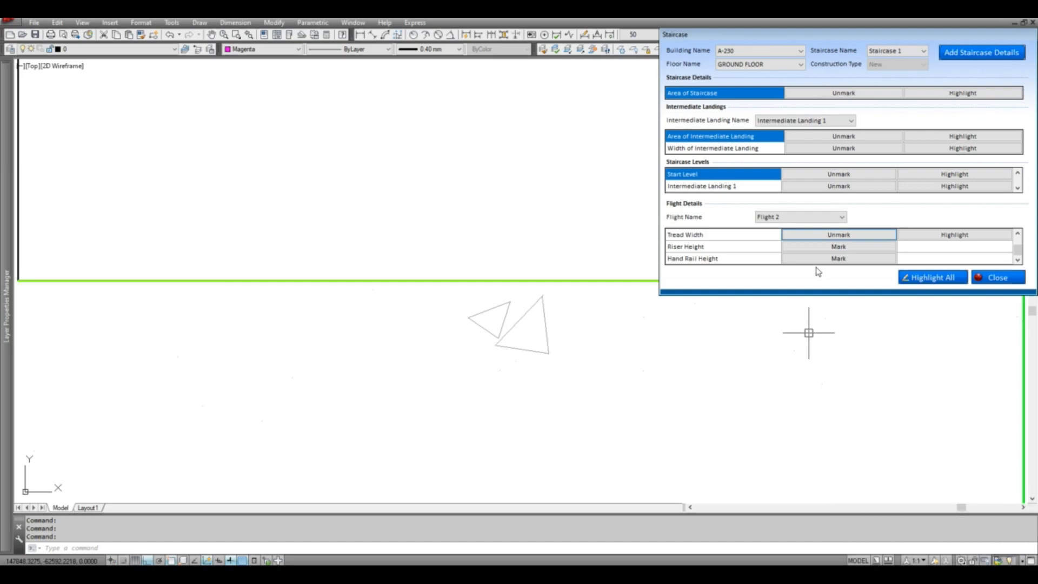
click(819, 247)
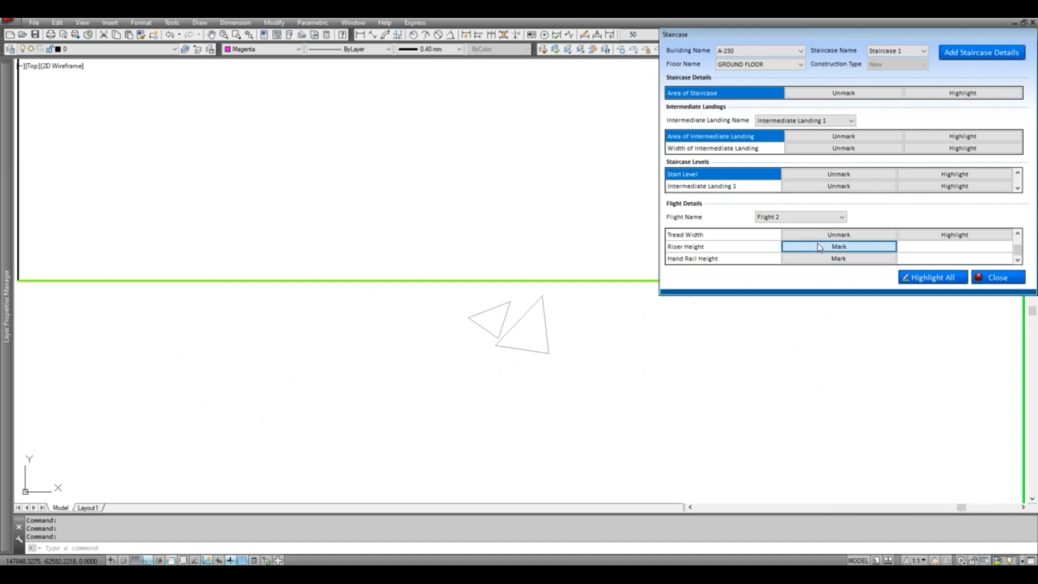
scroll(511, 309, up, 10)
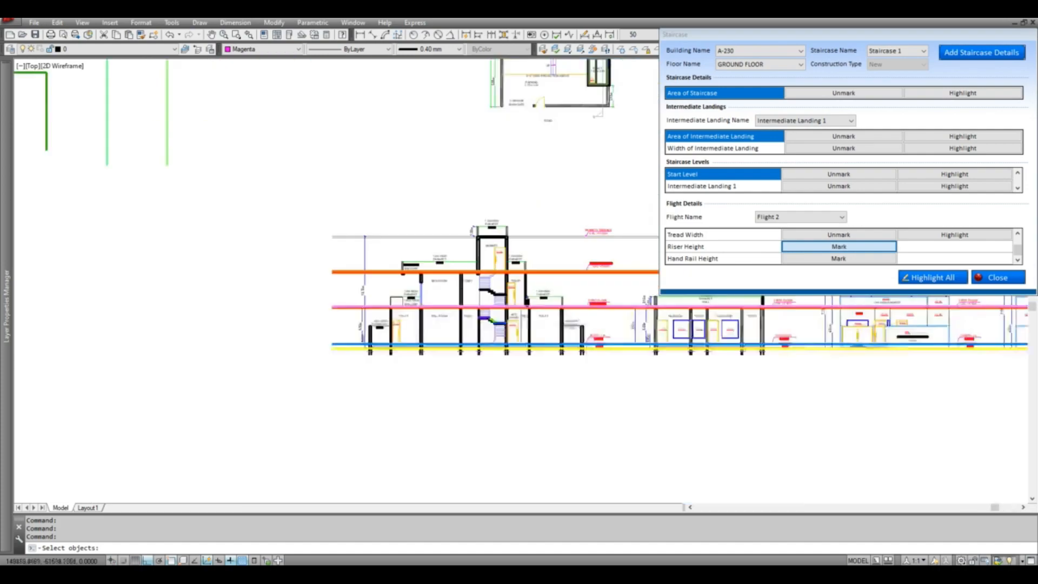
scroll(395, 343, down, 5)
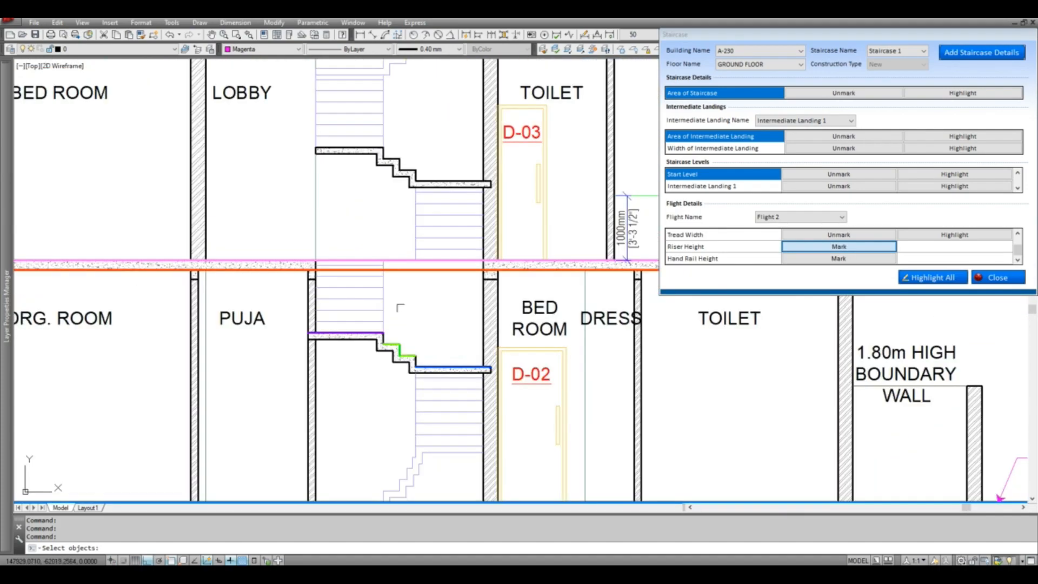
scroll(396, 330, up, 2)
scroll(397, 316, down, 3)
scroll(398, 299, up, 4)
scroll(397, 299, up, 4)
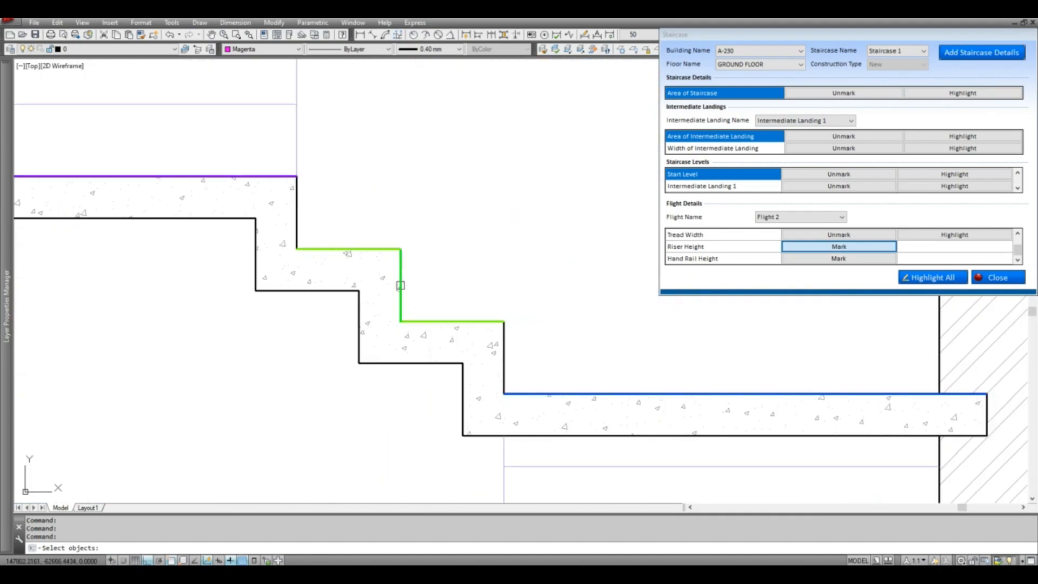
click(400, 260)
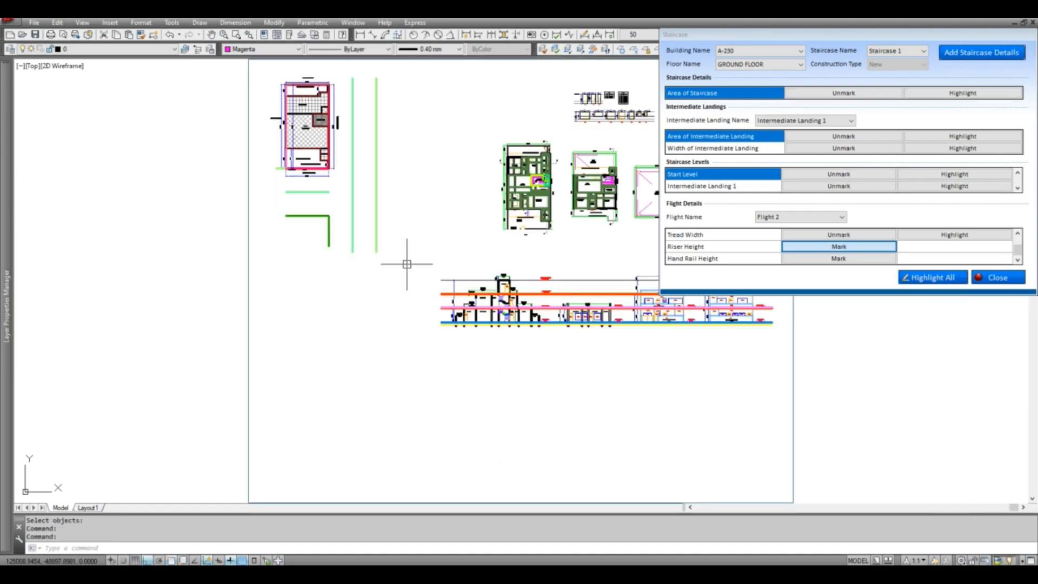
Step: Mark Flight 2's Hand Rail Height by dimensioning the parapet of the 1.80m wide first-floor balcony above the toilet in the section
click(870, 258)
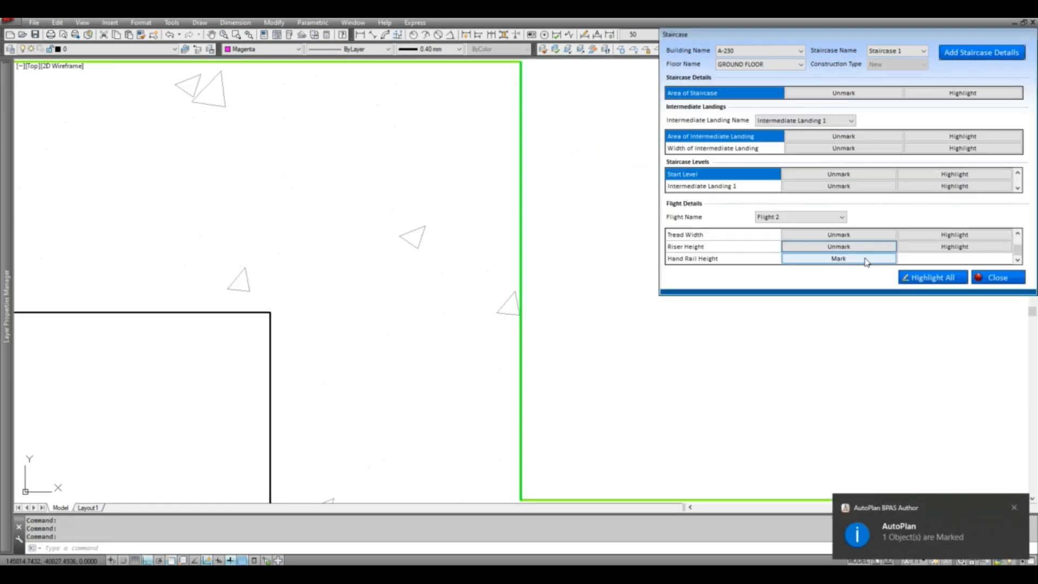
click(865, 260)
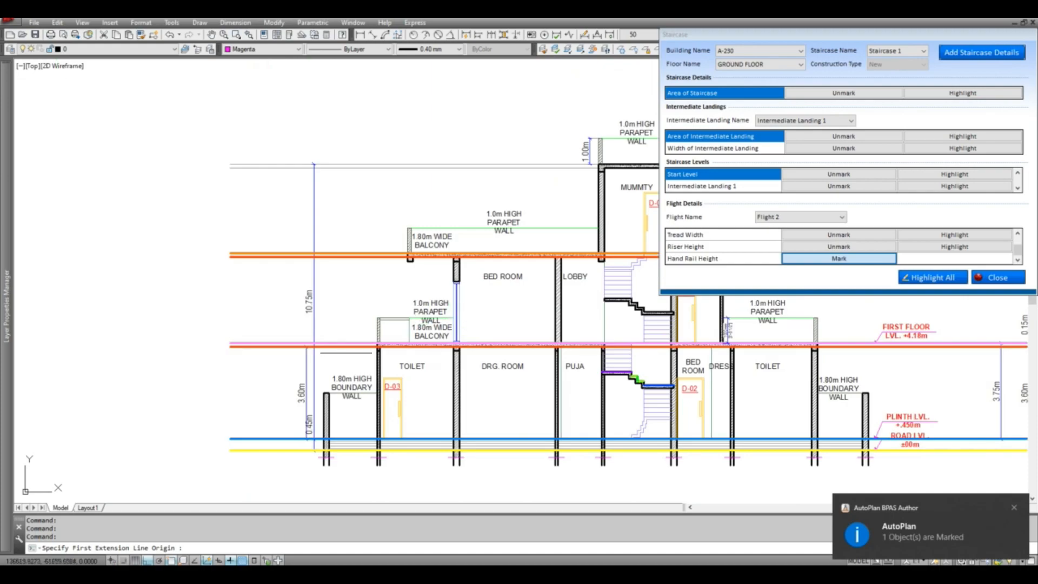
scroll(351, 352, up, 3)
click(584, 310)
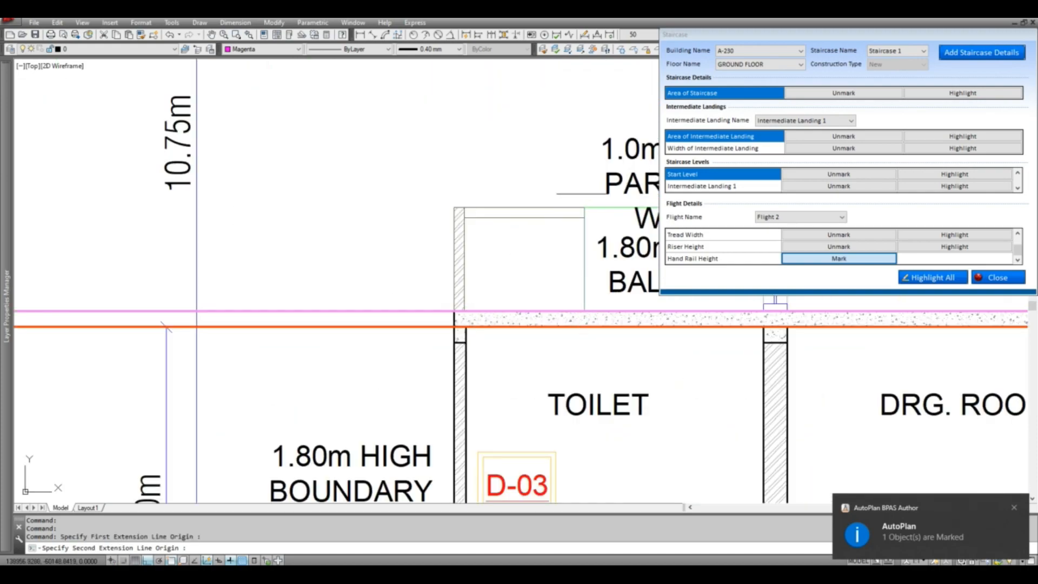
click(584, 207)
click(549, 255)
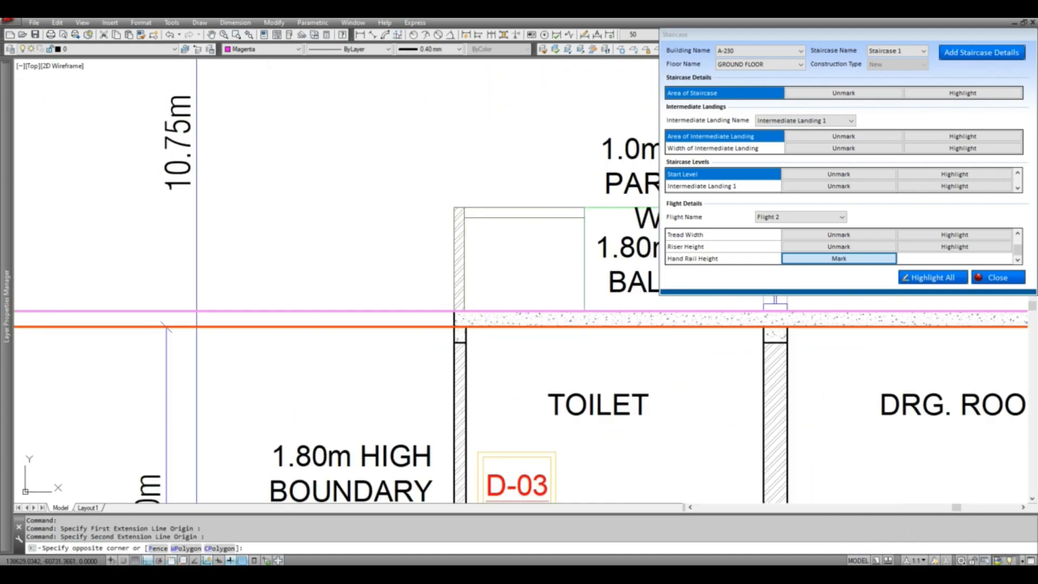
click(536, 260)
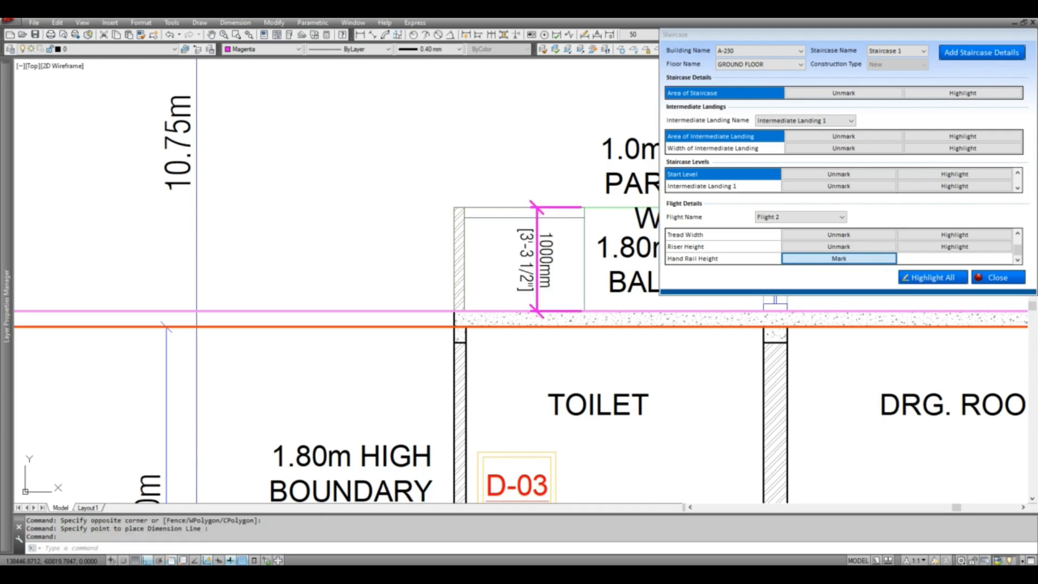
Step: Switch to Flight 3 and mark the horizontal stairwell-side line of the flight above the Puja Area in the plan as its Length of Flight
click(808, 217)
click(782, 242)
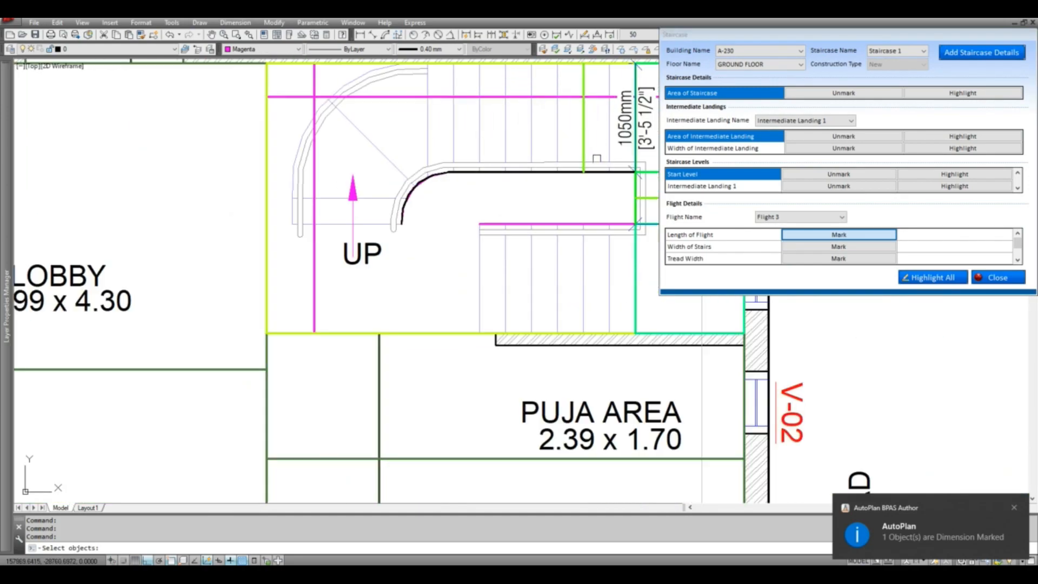
click(574, 218)
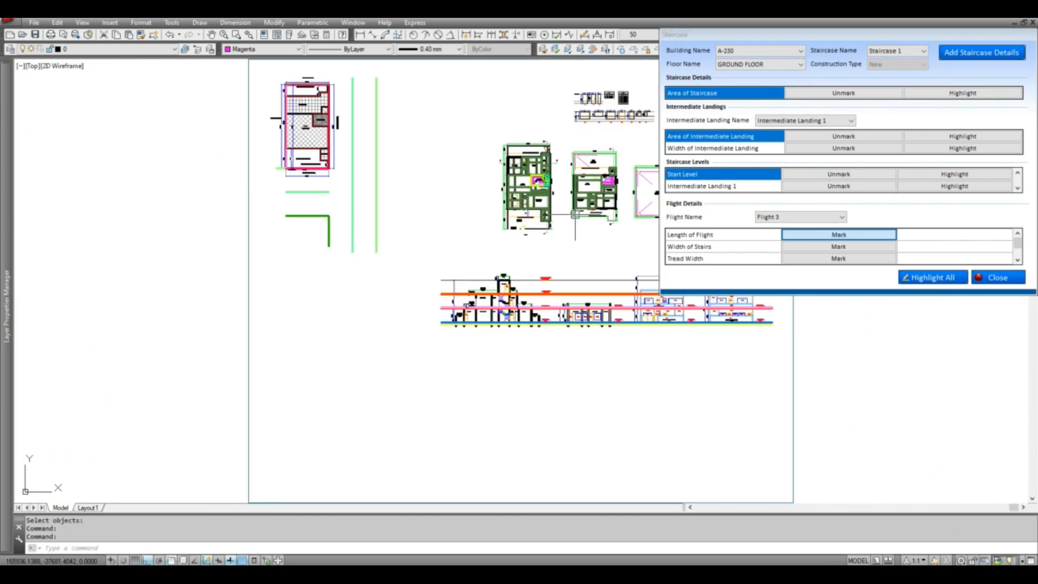
Step: Mark the end step line of the flight above the Puja Area, farthest from the landing, as Flight 3's Width of Stairs
click(806, 247)
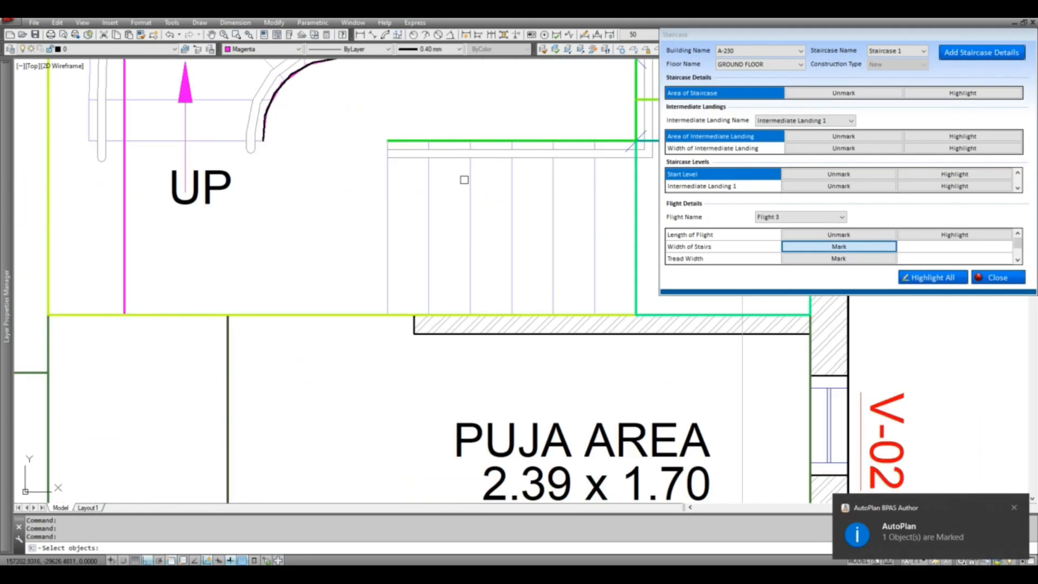
click(384, 181)
key(Return)
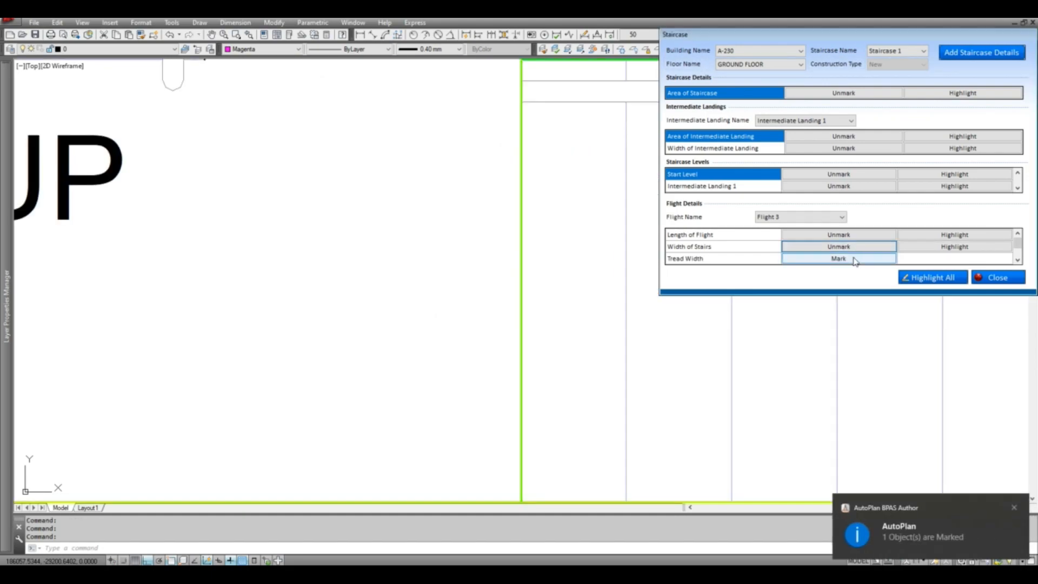
Step: Mark the lower horizontal step edge between the two landings in the section as Flight 3's Tread Width
scroll(852, 257, down, 1)
click(847, 236)
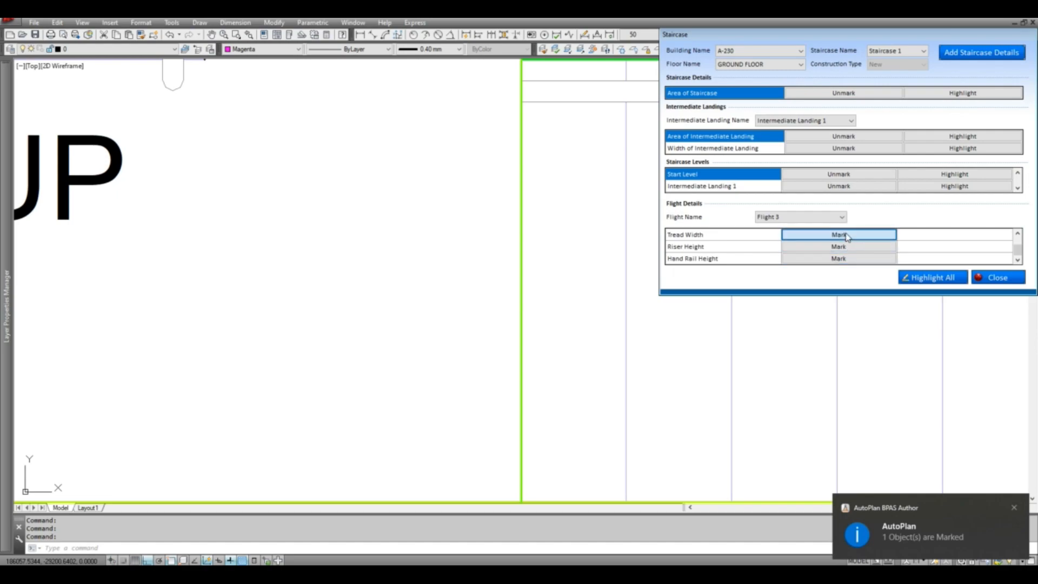
scroll(430, 341, up, 10)
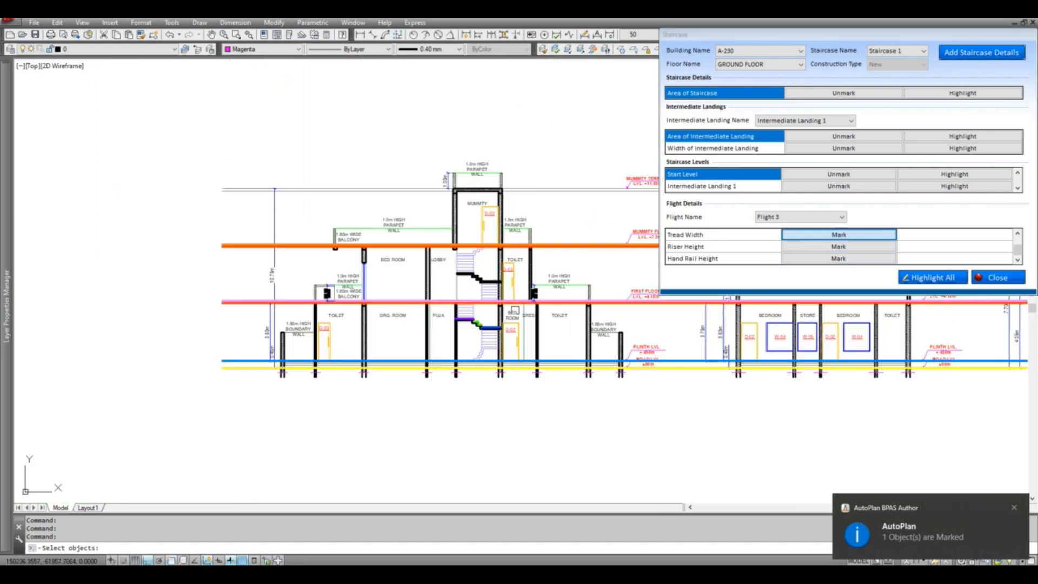
click(394, 348)
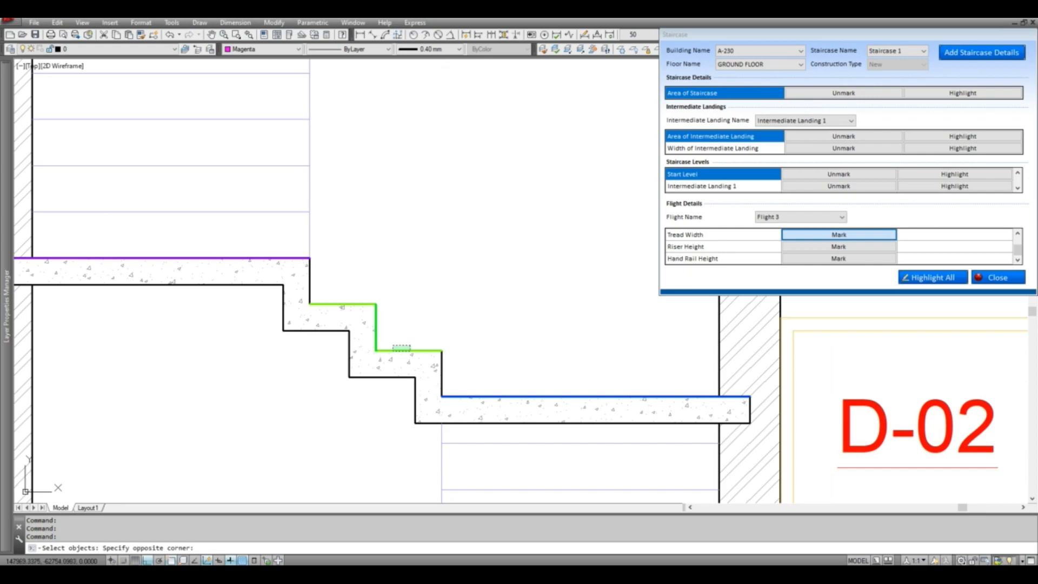
click(394, 349)
click(394, 351)
key(Return)
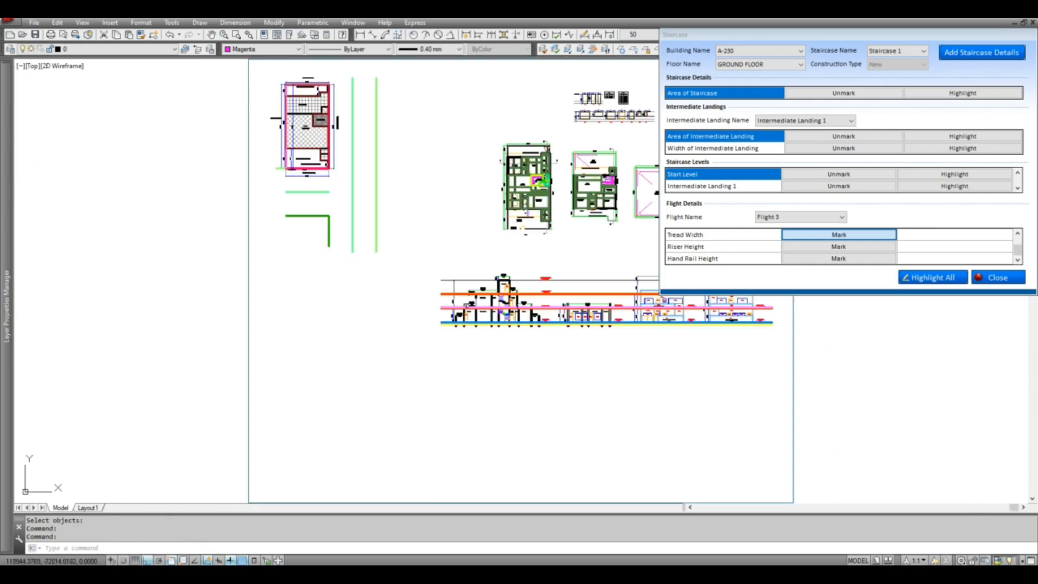
Step: Mark the vertical step edge between the two landings in the section as Flight 3's Riser Height
click(841, 246)
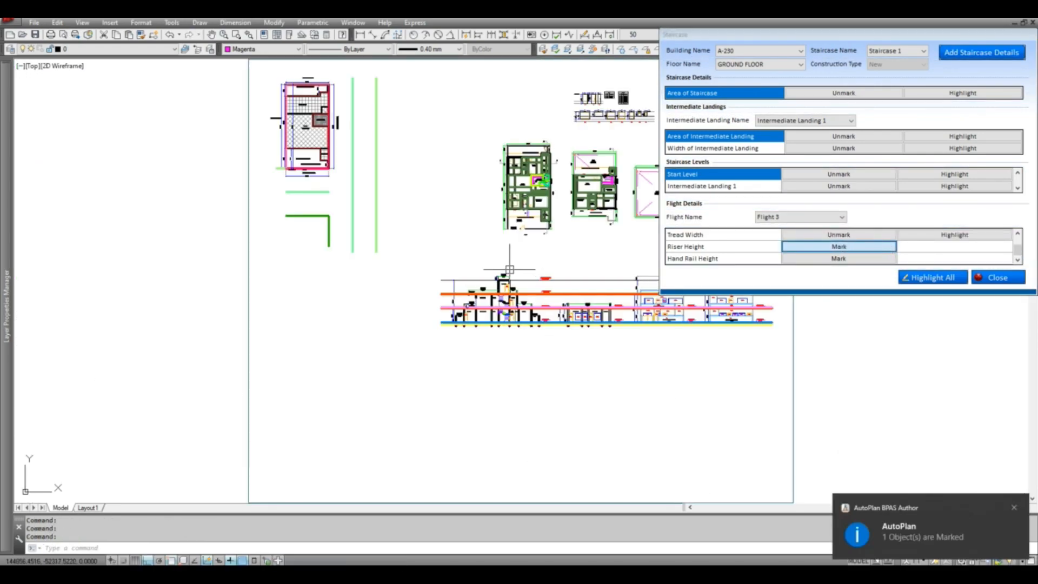
scroll(533, 281, up, 8)
scroll(531, 265, up, 3)
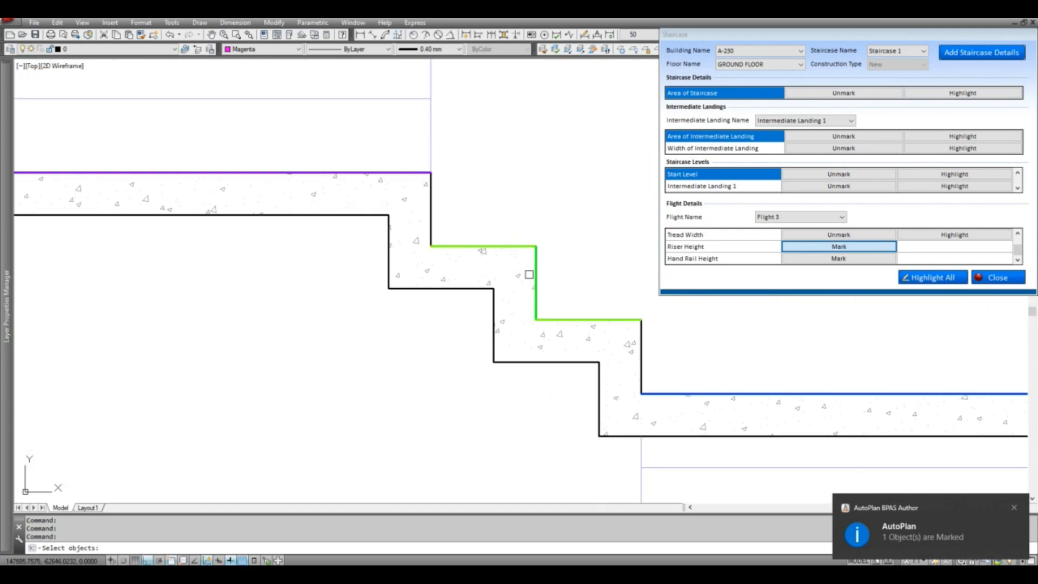
click(536, 280)
key(Return)
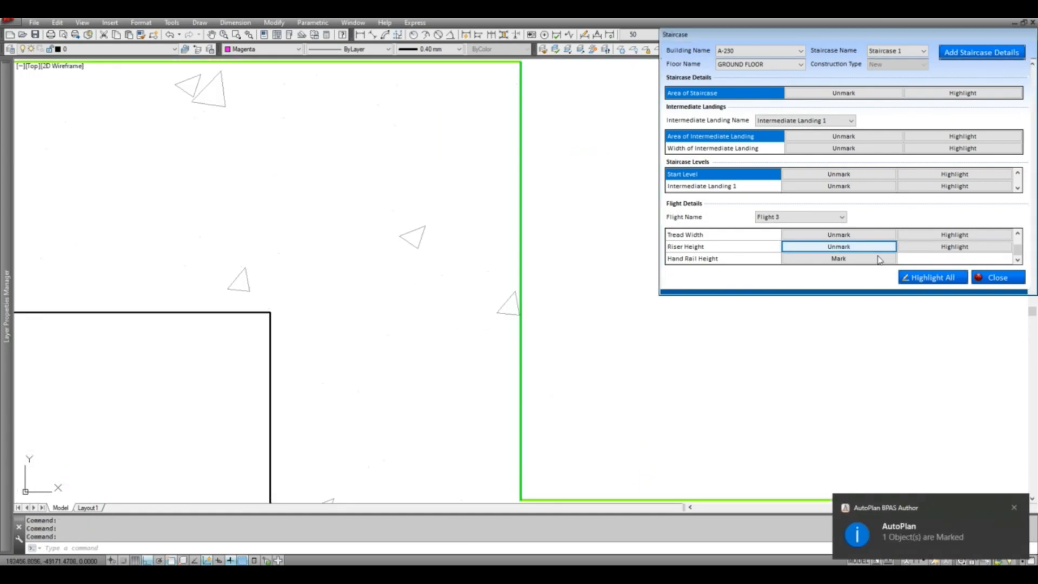
Step: Mark Flight 3's Hand Rail Height by dimensioning the 1.0m high parapet wall beside the mummty in the section, and finish the staircase marking
click(880, 259)
scroll(515, 272, up, 2)
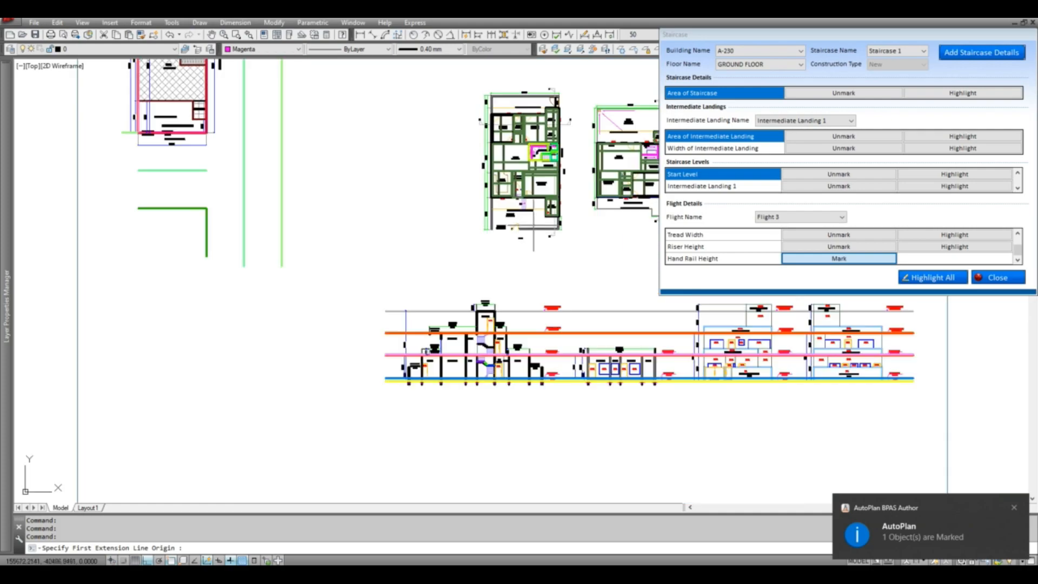
scroll(486, 335, up, 5)
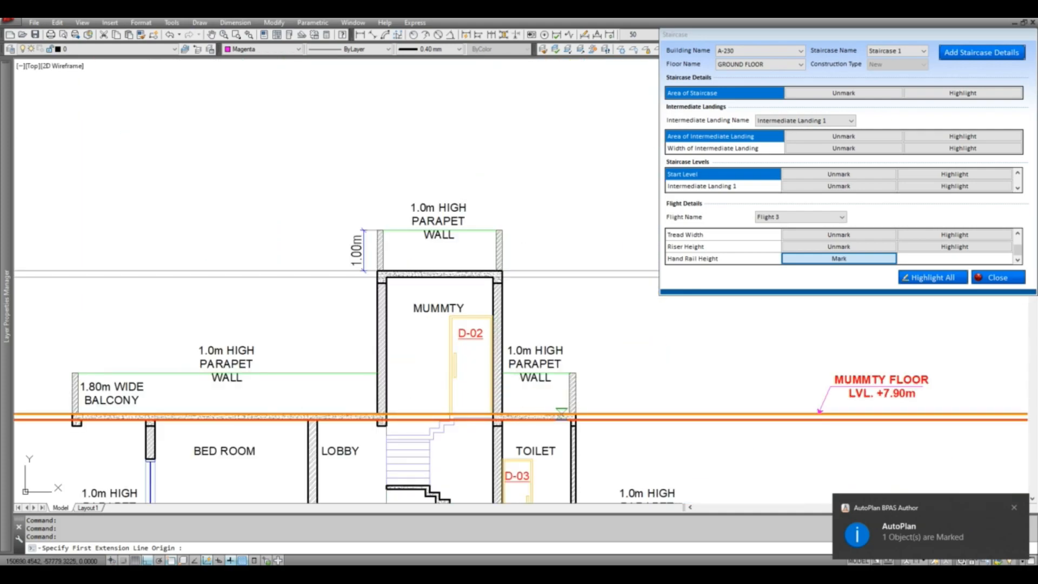
click(570, 399)
scroll(572, 403, up, 3)
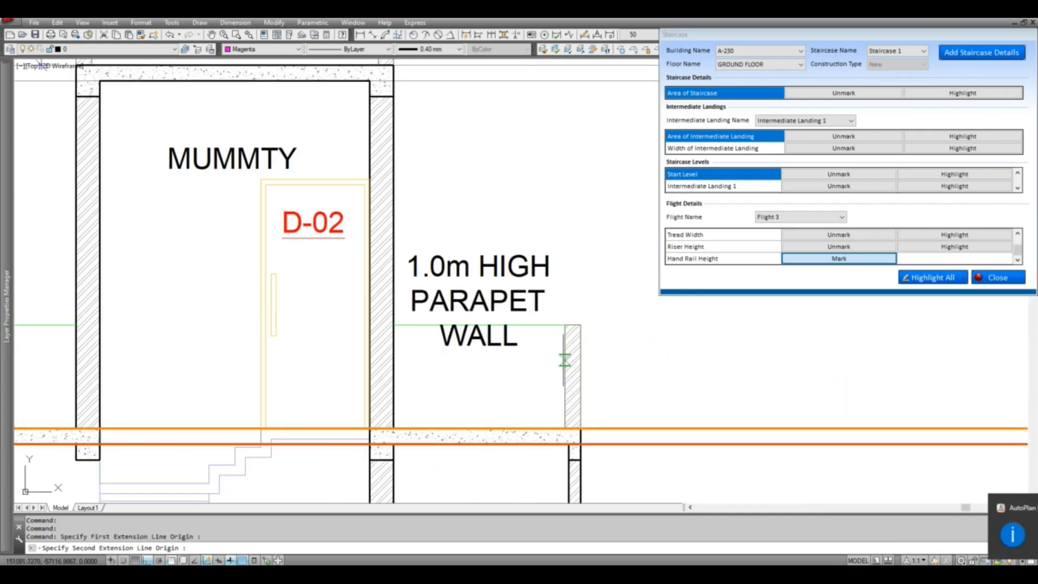
click(564, 325)
click(542, 356)
click(528, 373)
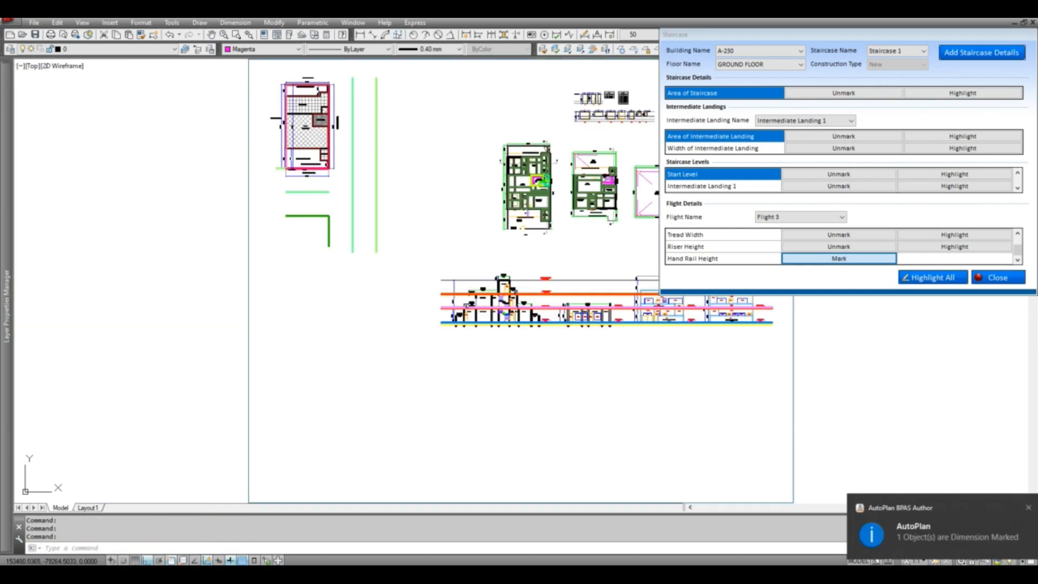
click(989, 277)
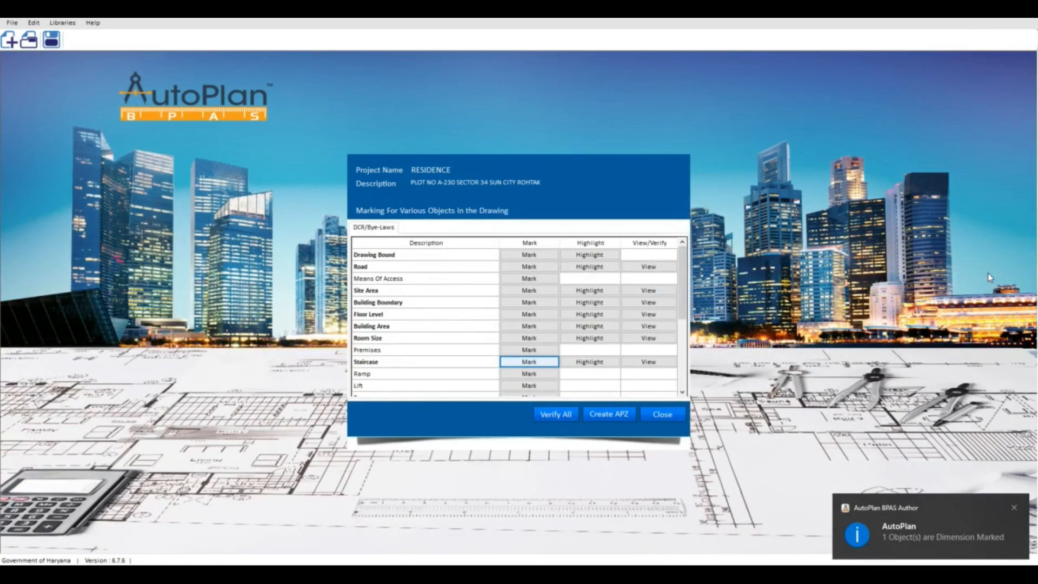
Step: Review the recorded Staircase 1 details for the ground floor, checking the width, tread, riser, handrail and steps of all three flights
click(643, 363)
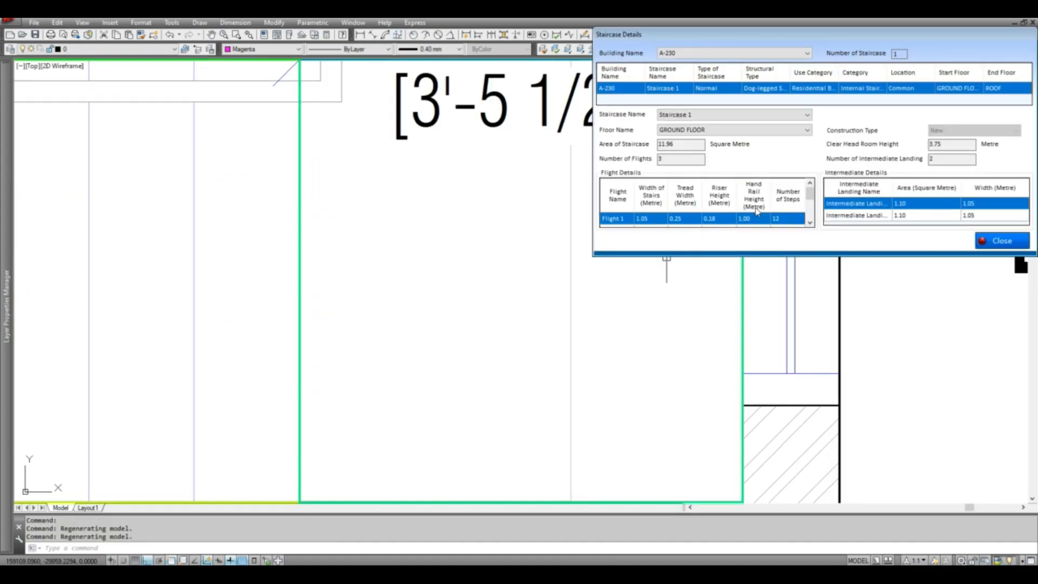
click(809, 223)
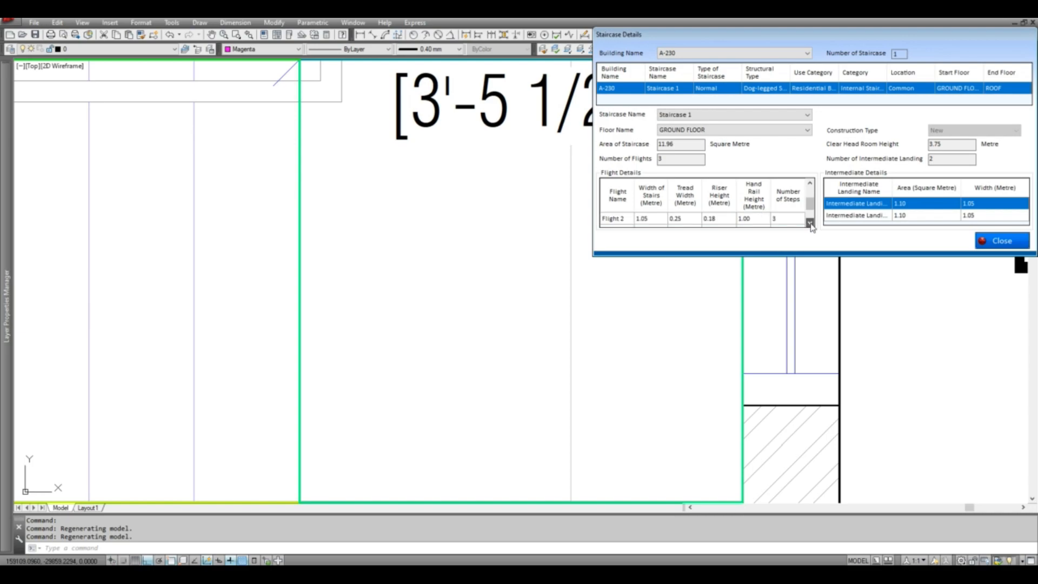
click(810, 223)
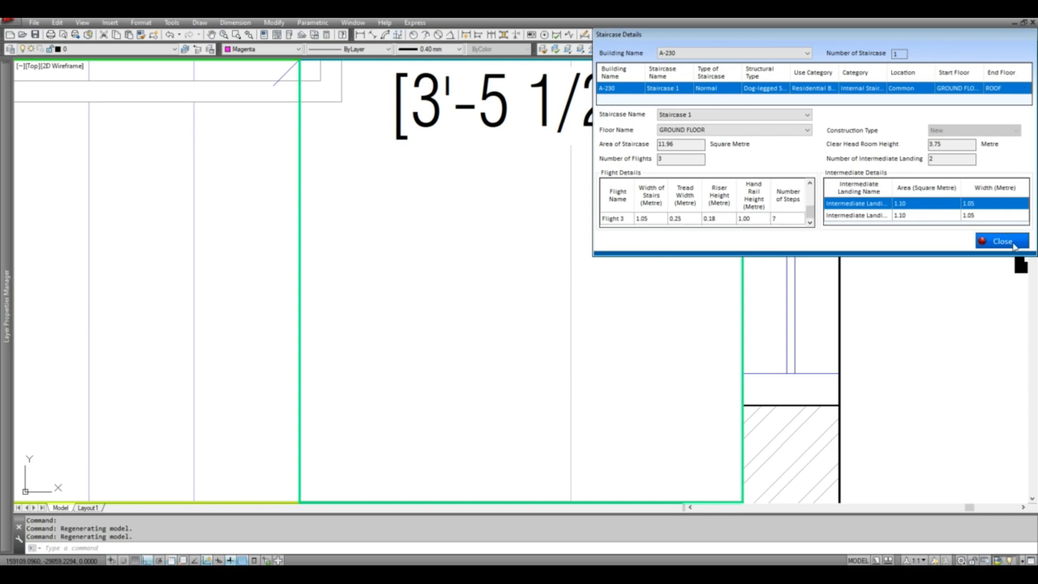
click(1003, 241)
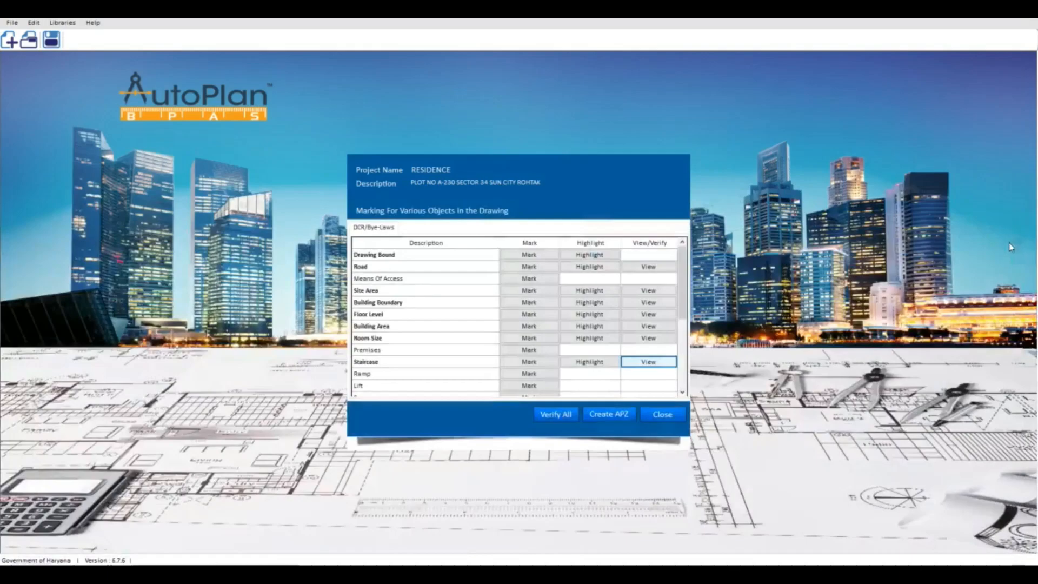
Step: Save the RESIDENCE project
click(12, 22)
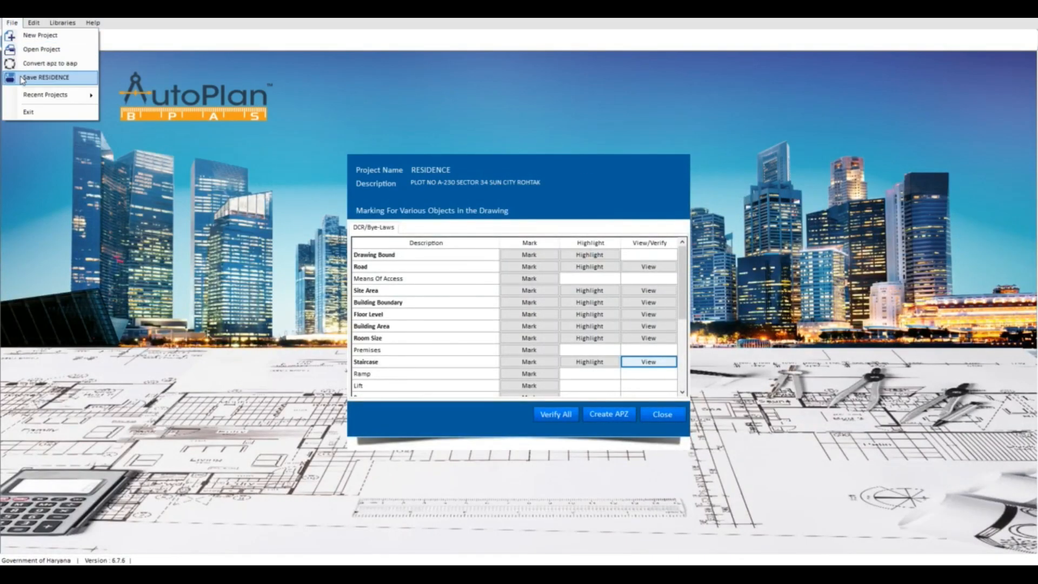
click(24, 60)
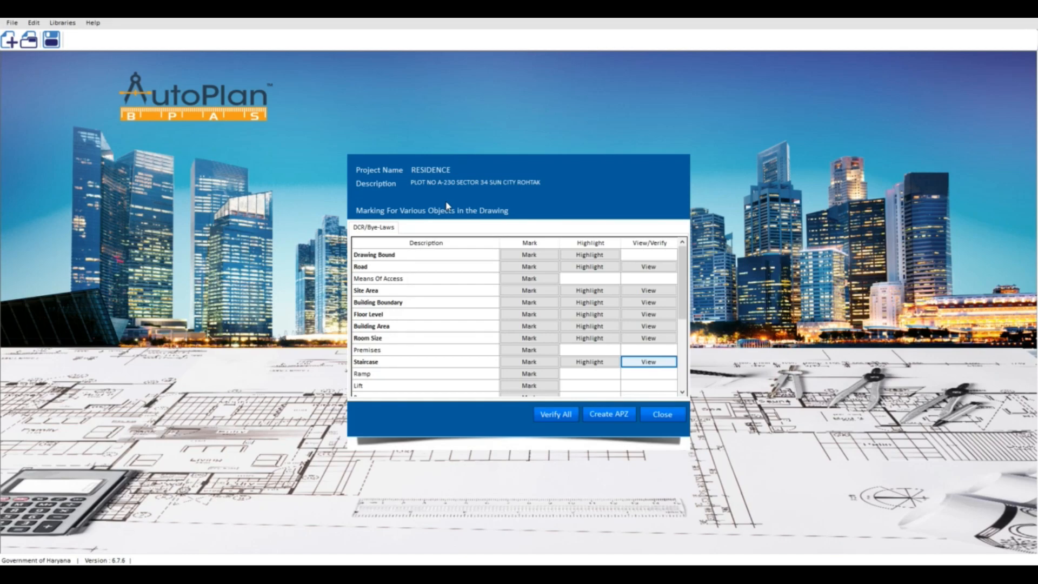